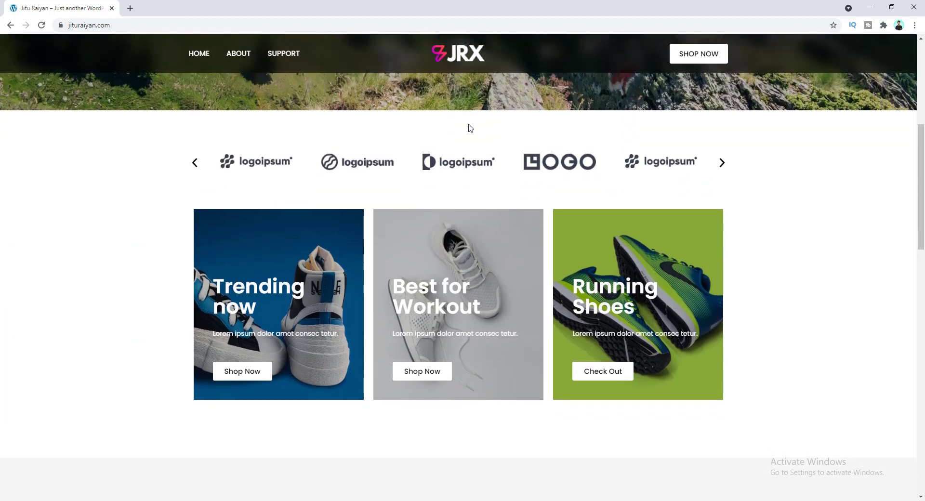
Browse the shop's front page to examine the sticky header with its glass effect
{"action": "scroll", "coordinate": [468, 128], "scroll_direction": "up", "scroll_amount": 3}
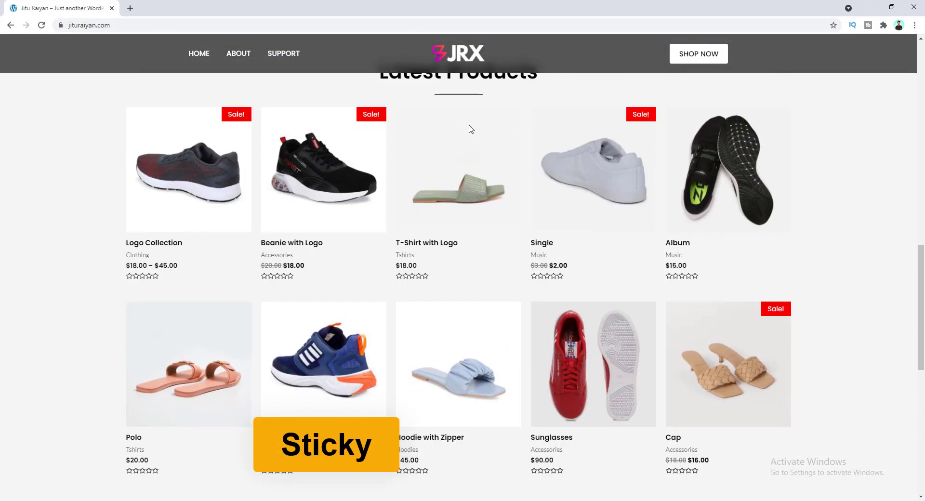
{"action": "scroll", "coordinate": [458, 126], "scroll_direction": "down", "scroll_amount": 8}
{"action": "scroll", "coordinate": [451, 124], "scroll_direction": "up", "scroll_amount": 1}
{"action": "scroll", "coordinate": [453, 127], "scroll_direction": "up", "scroll_amount": 10}
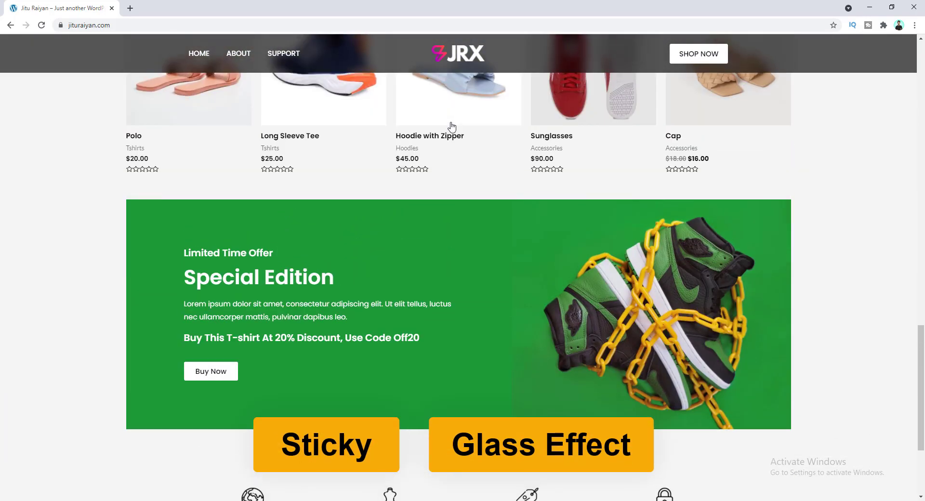
{"action": "scroll", "coordinate": [453, 126], "scroll_direction": "up", "scroll_amount": 10}
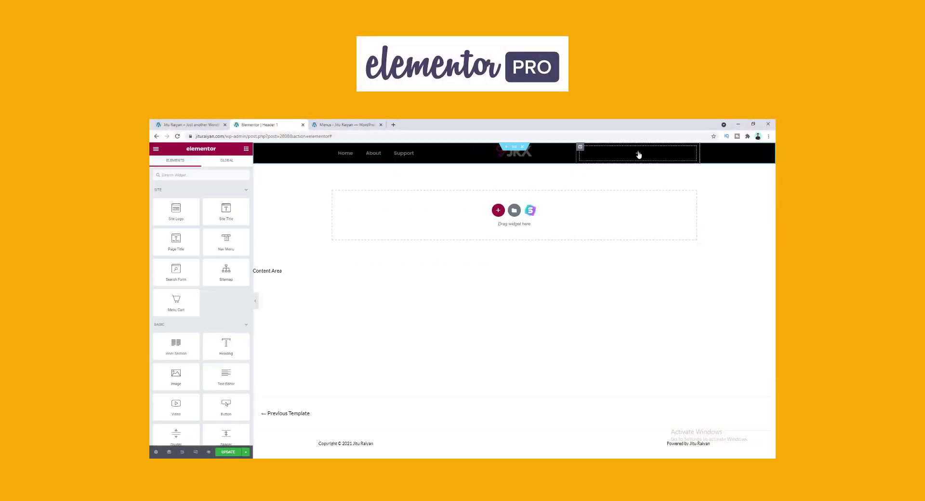
{"action": "left_click", "coordinate": [220, 291]}
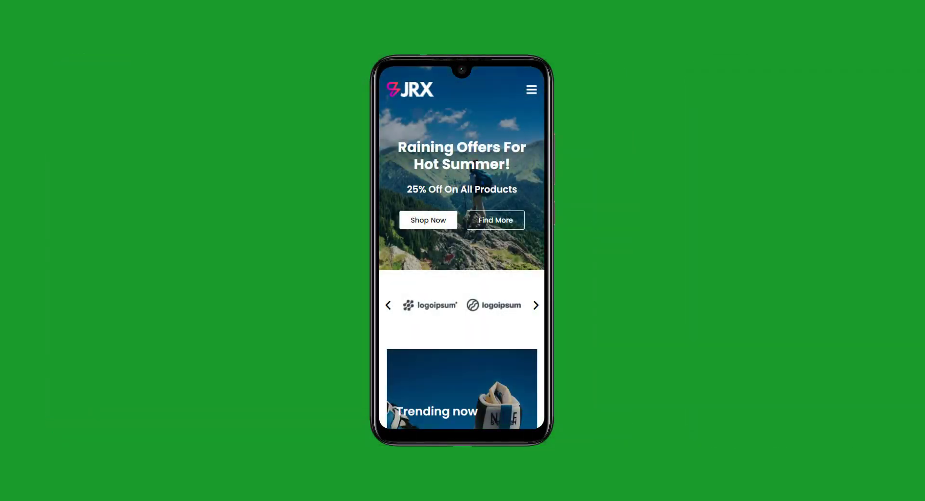
{"action": "left_click", "coordinate": [533, 90]}
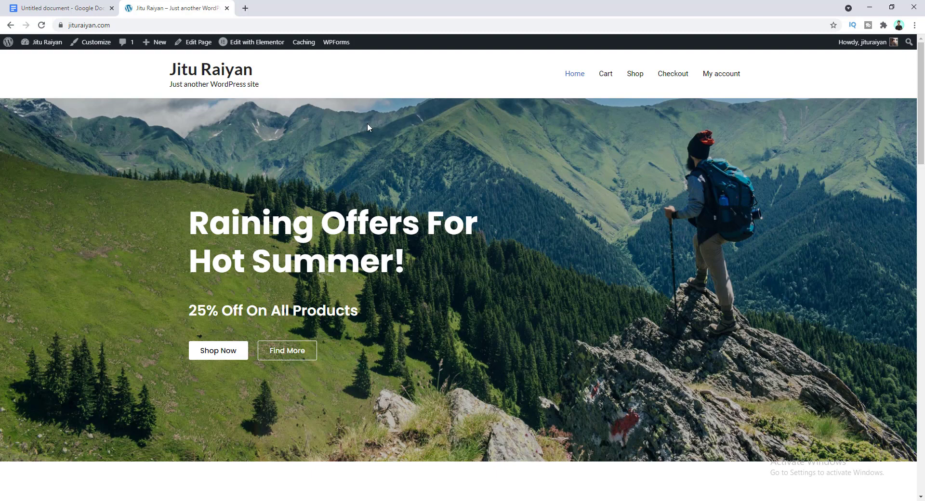
Open the site's WordPress dashboard in a separate browser tab and go to the Theme Builder's header templates
{"action": "right_click", "coordinate": [46, 44]}
{"action": "left_click", "coordinate": [50, 48]}
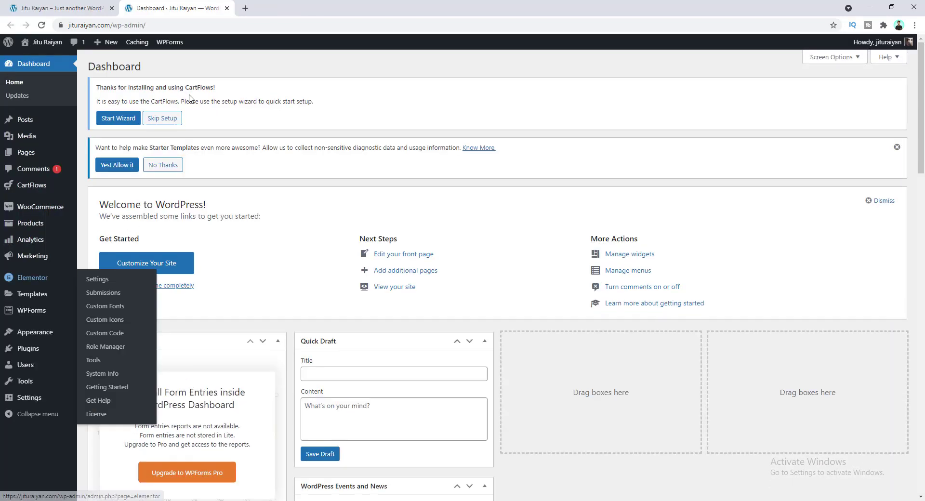
{"action": "mouse_move", "coordinate": [31, 295]}
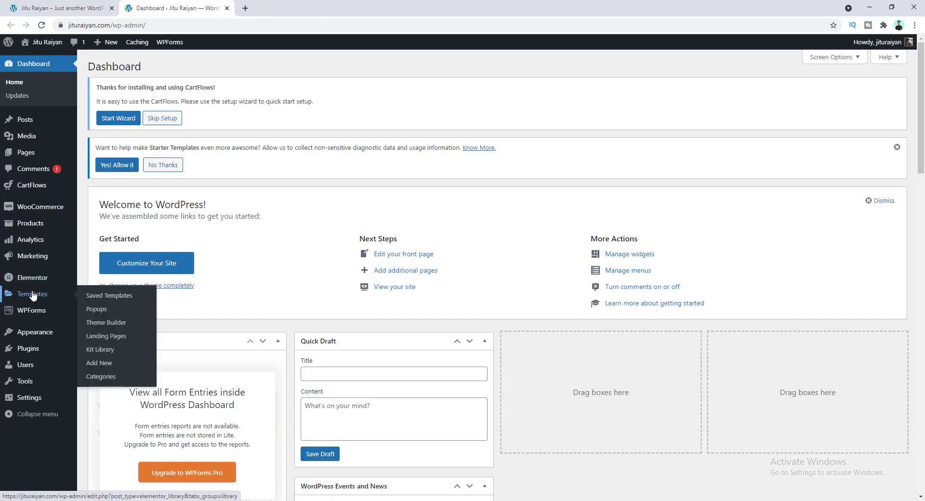
{"action": "left_click", "coordinate": [93, 326]}
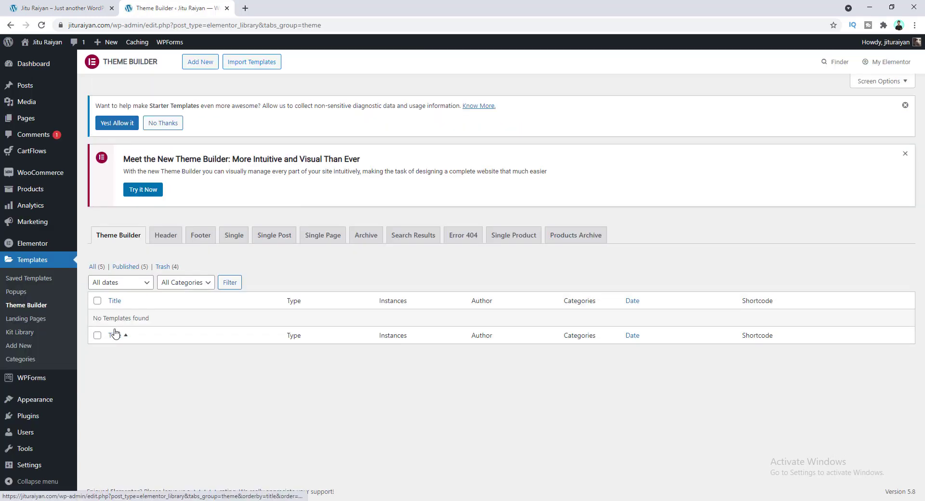
{"action": "left_click", "coordinate": [165, 237]}
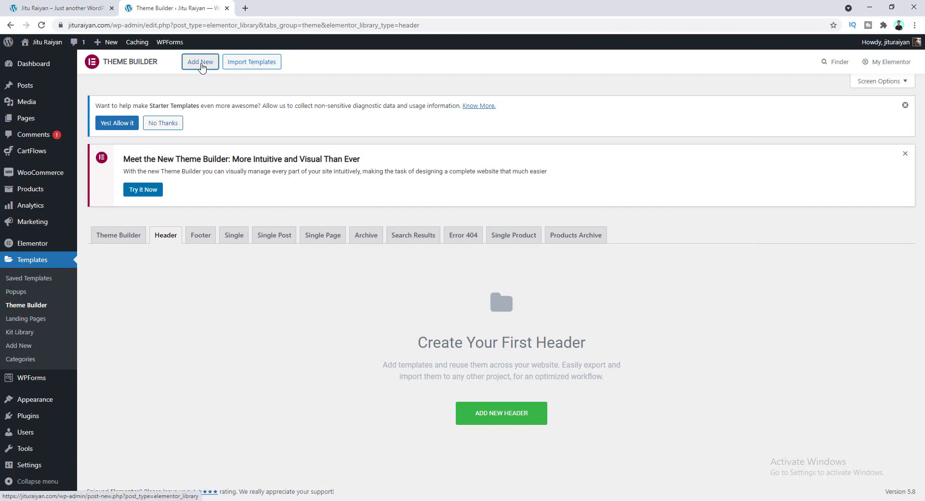
Create a new Header template named "Header 1" and dismiss the block library to start from a blank canvas
{"action": "left_click", "coordinate": [200, 63]}
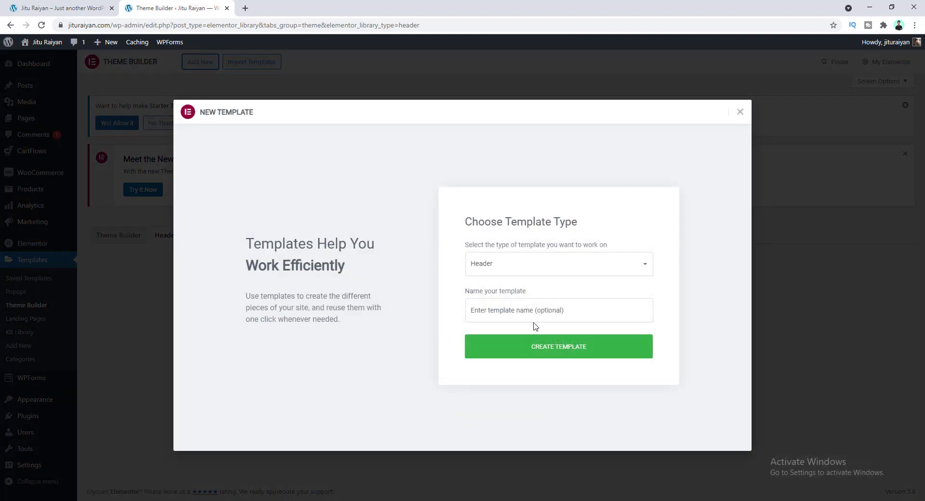
{"action": "left_click", "coordinate": [493, 310]}
{"action": "type", "text": "Header 1"}
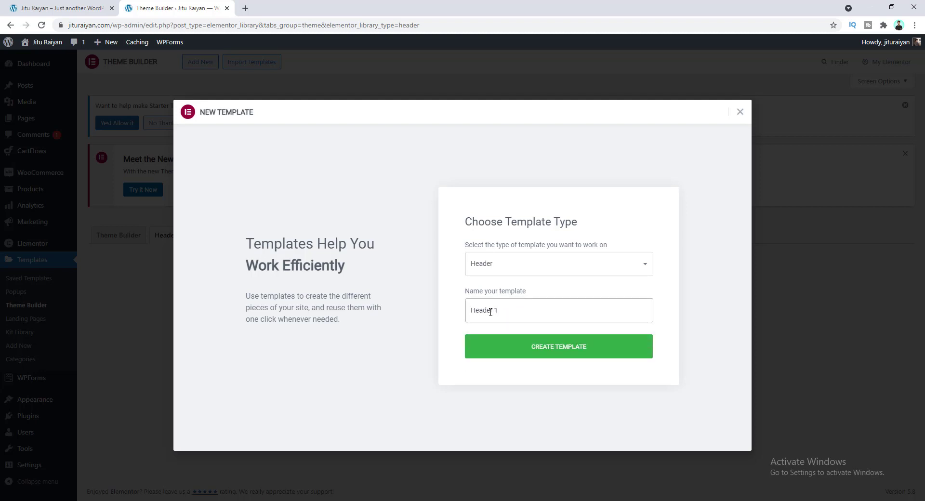
{"action": "left_click", "coordinate": [547, 353]}
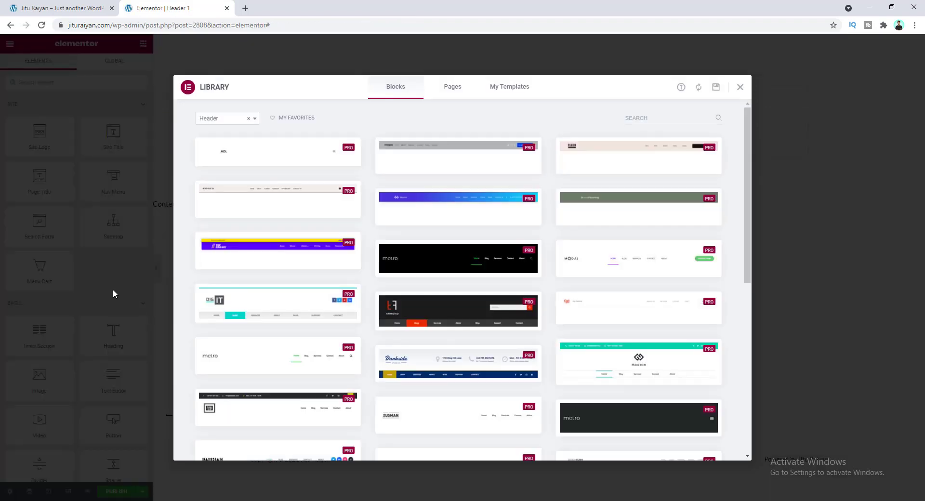
{"action": "left_click", "coordinate": [740, 87]}
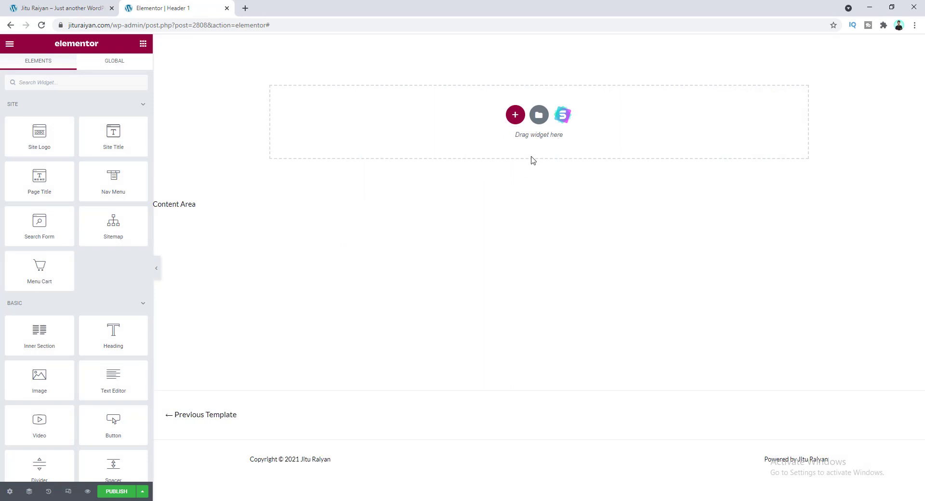
Add a section with three equal columns and place a Nav Menu widget in its first column
{"action": "left_click", "coordinate": [515, 115]}
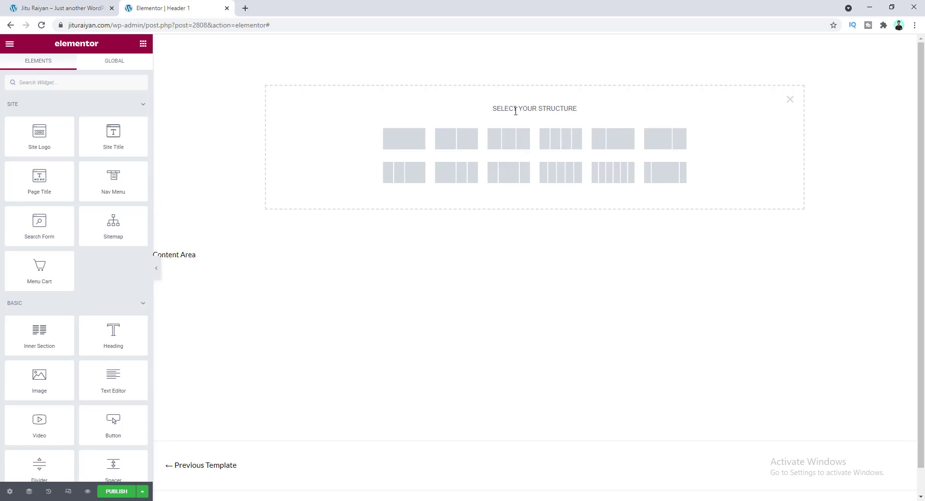
{"action": "left_click", "coordinate": [512, 141]}
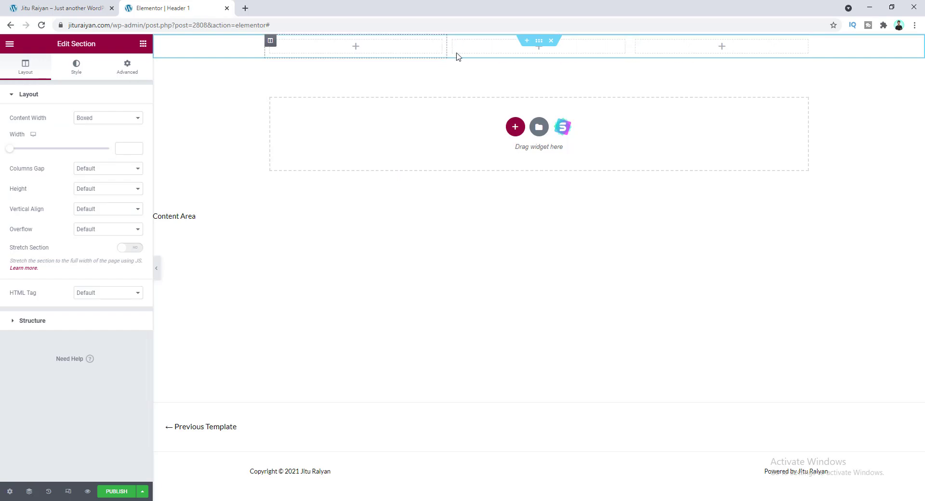
{"action": "left_click", "coordinate": [355, 49]}
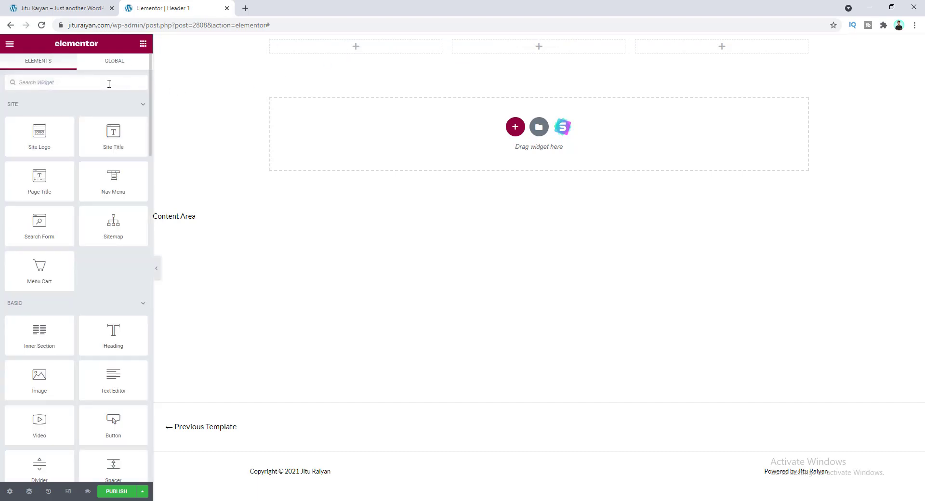
{"action": "type", "text": "menu"}
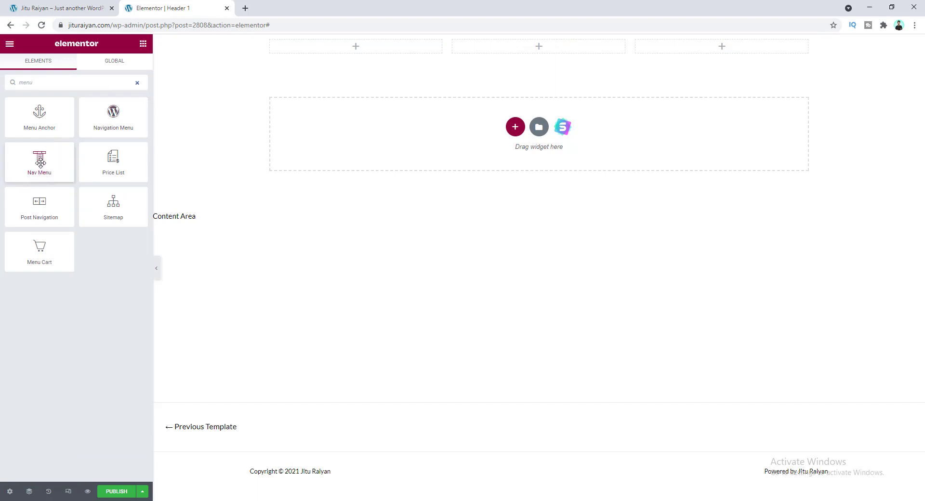
{"action": "left_click_drag", "start_coordinate": [40, 162], "coordinate": [339, 55]}
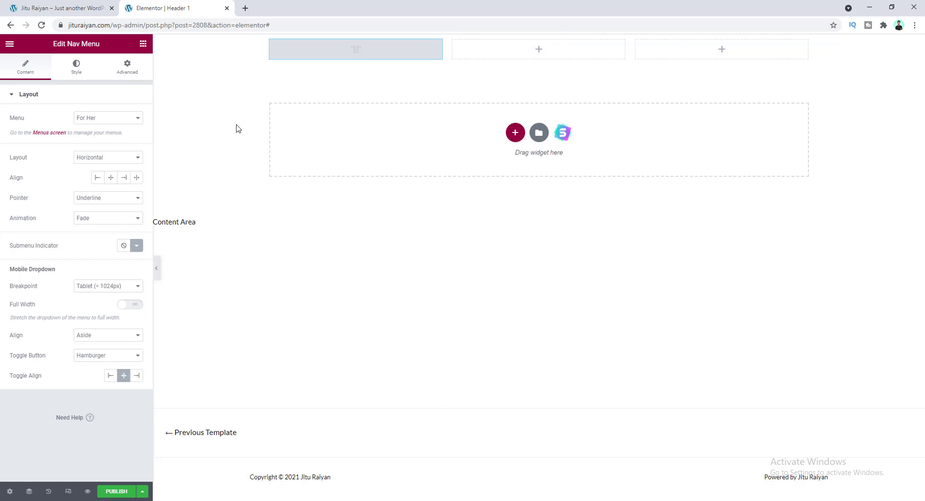
Open the WordPress dashboard in a separate browser tab and go to the Menus management page
{"action": "left_click", "coordinate": [10, 43]}
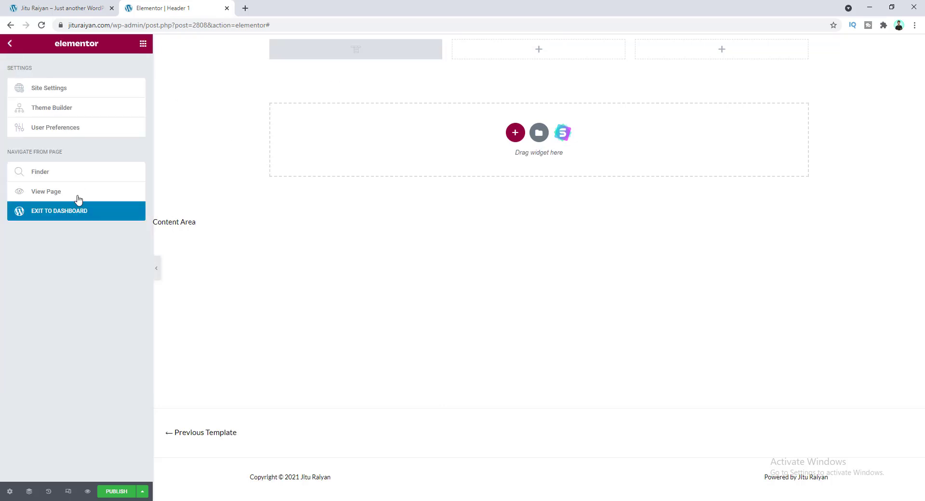
{"action": "right_click", "coordinate": [78, 218]}
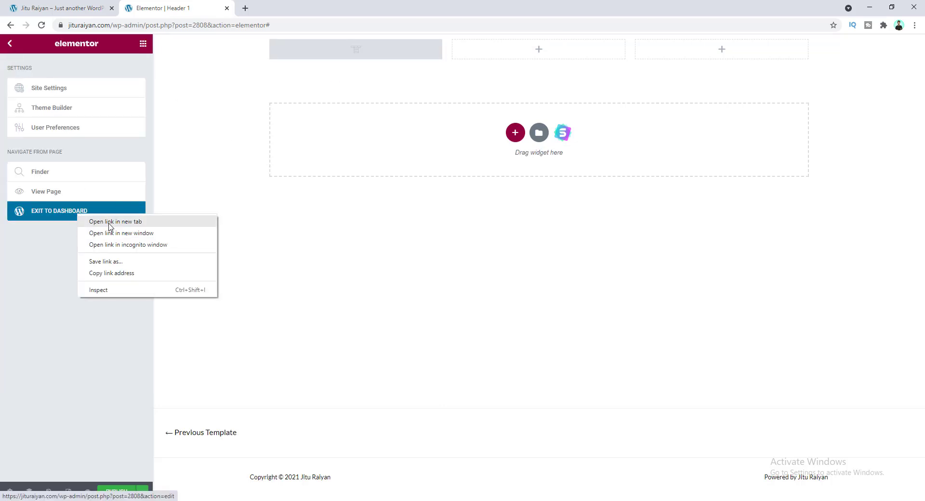
{"action": "left_click", "coordinate": [107, 222]}
{"action": "left_click", "coordinate": [267, 5]}
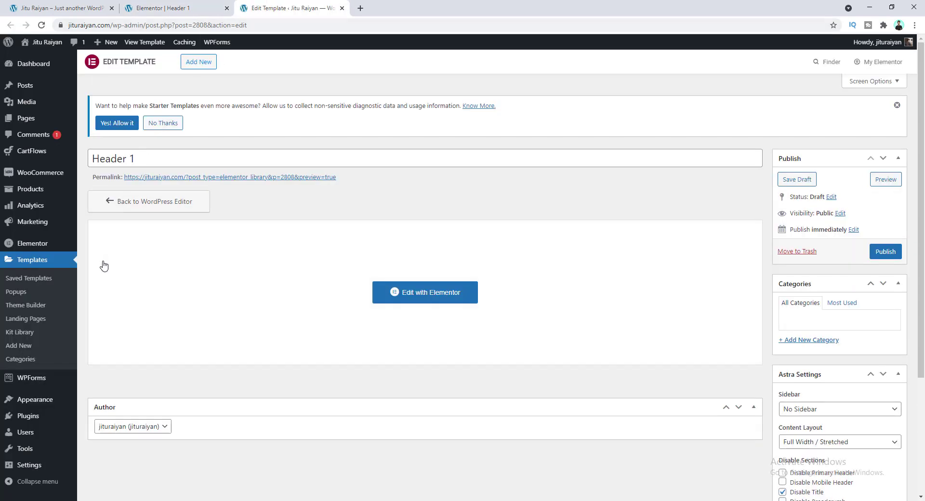
{"action": "mouse_move", "coordinate": [41, 409]}
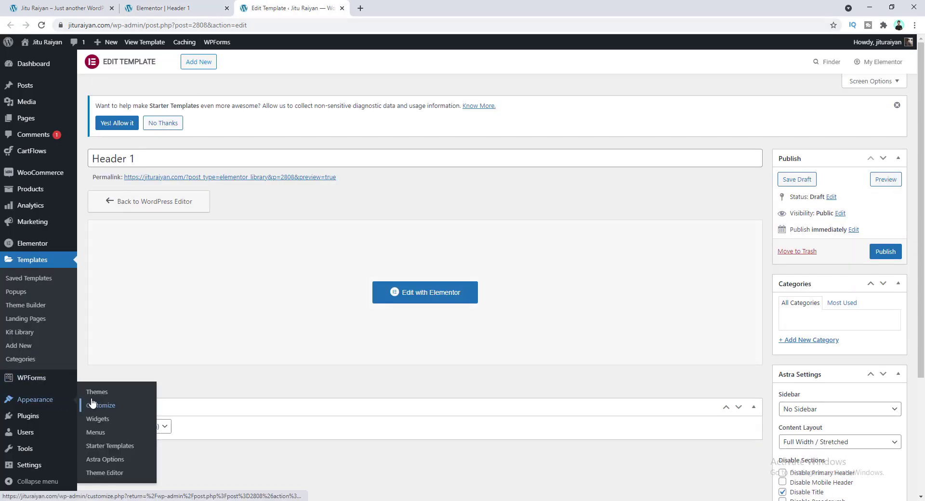
{"action": "left_click", "coordinate": [96, 433]}
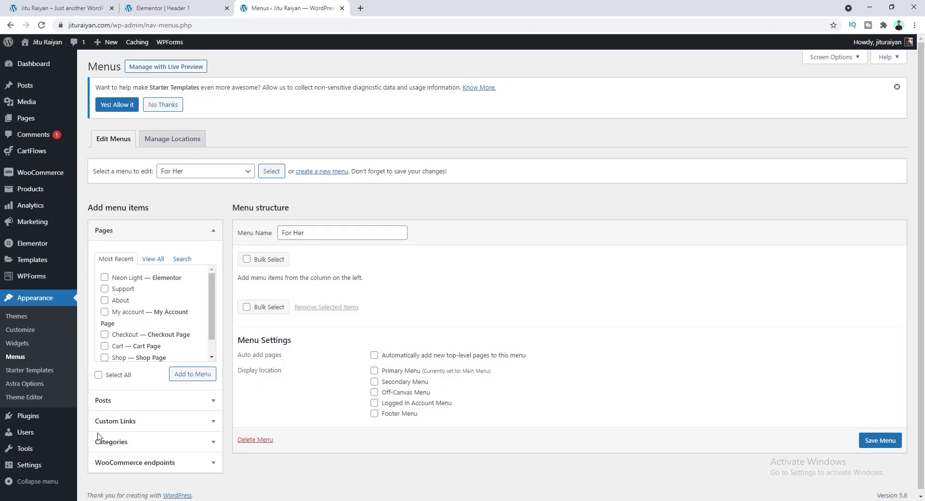
Create a new navigation menu named "Header menu"
{"action": "left_click", "coordinate": [319, 173]}
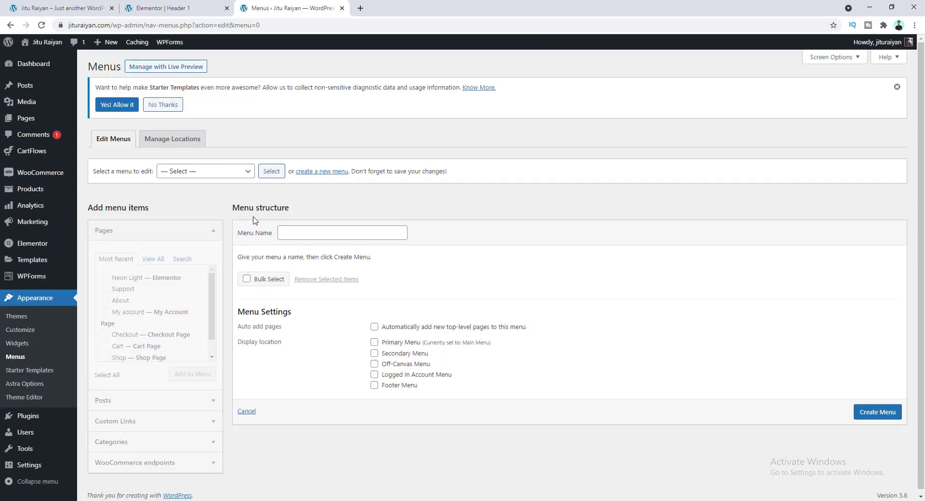
{"action": "left_click", "coordinate": [290, 234]}
{"action": "type", "text": "Header menu"}
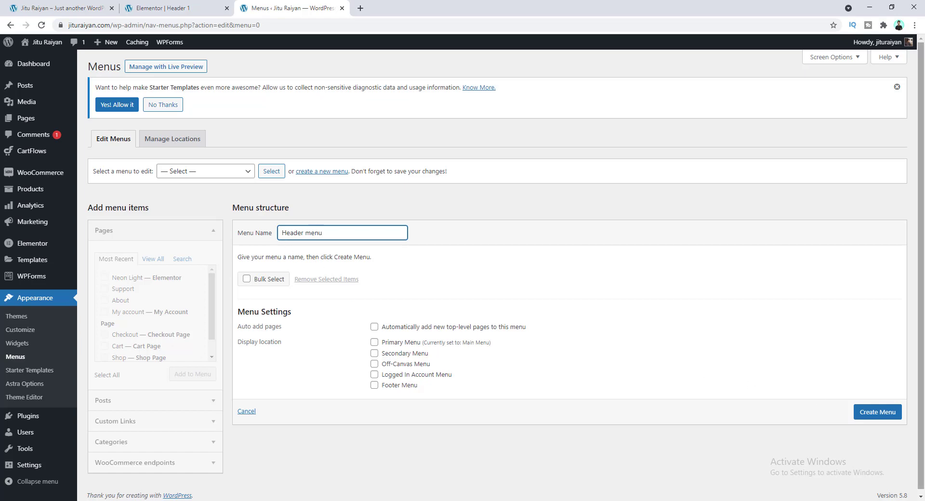
{"action": "left_click", "coordinate": [877, 413]}
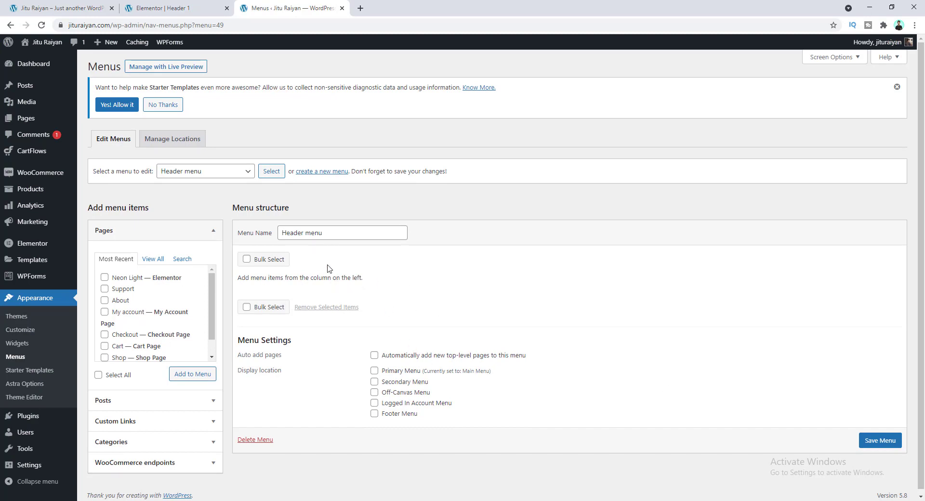
Add the Home, About and Support pages to the Header menu and save it
{"action": "scroll", "coordinate": [137, 306], "scroll_direction": "down", "scroll_amount": 1}
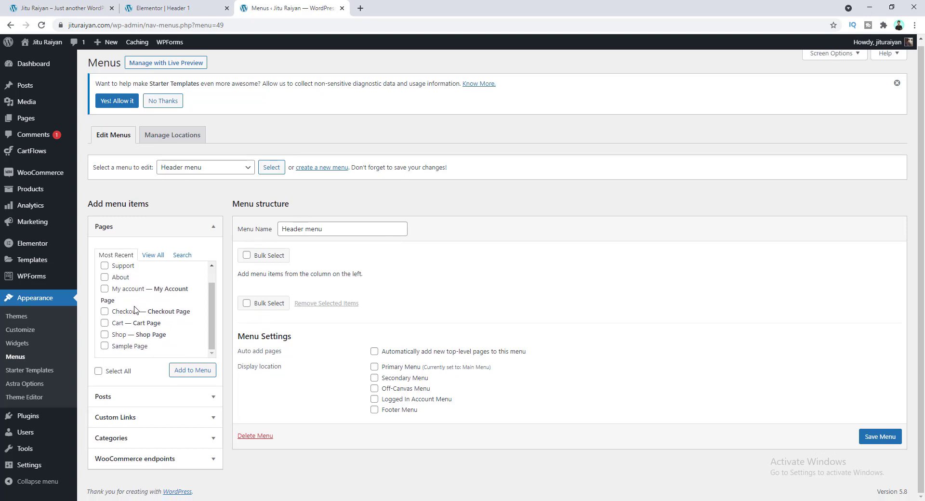
{"action": "left_click", "coordinate": [152, 260]}
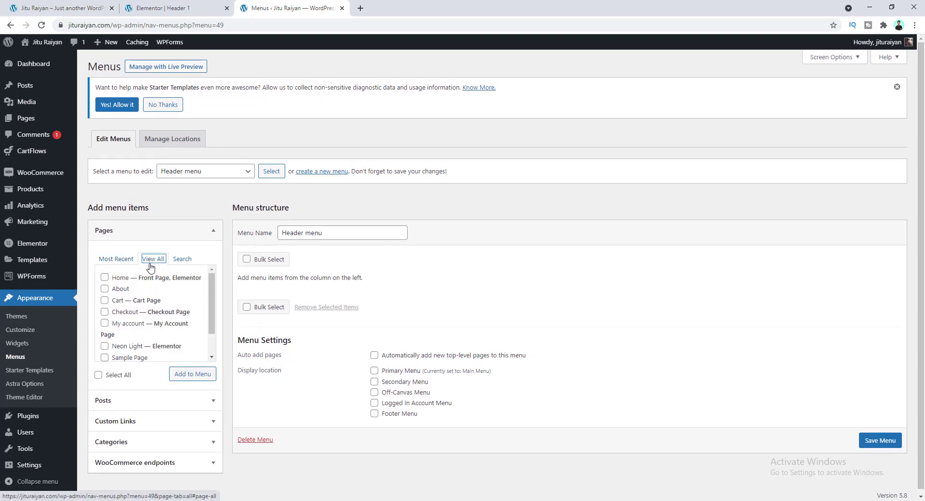
{"action": "left_click", "coordinate": [116, 278]}
{"action": "left_click", "coordinate": [120, 289]}
{"action": "scroll", "coordinate": [141, 286], "scroll_direction": "down", "scroll_amount": 1}
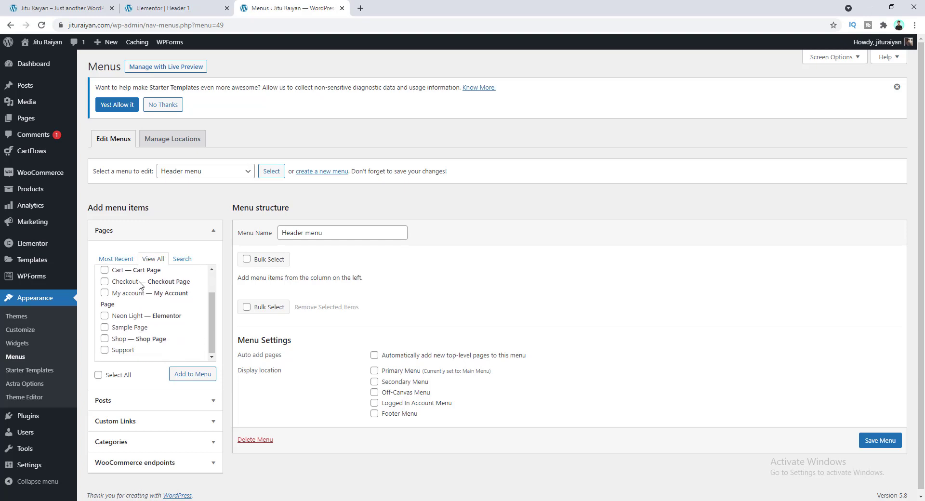
{"action": "left_click", "coordinate": [122, 350]}
{"action": "left_click", "coordinate": [182, 378]}
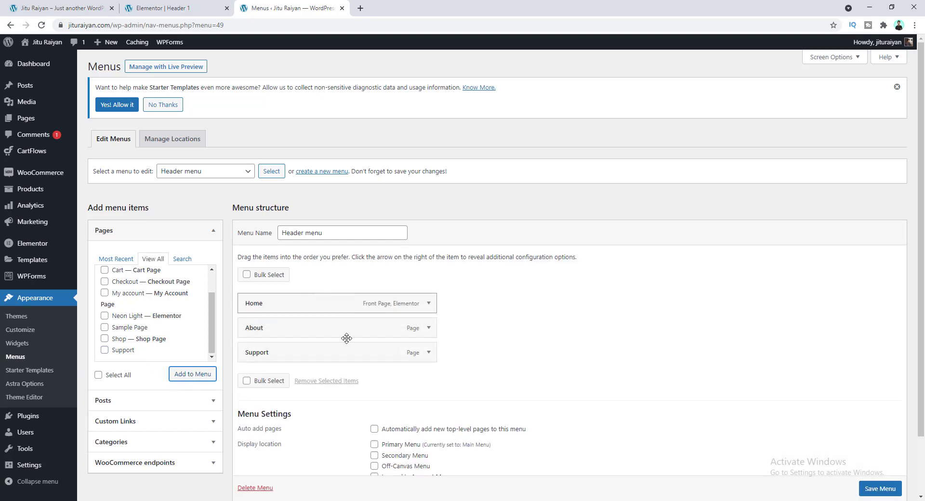
{"action": "scroll", "coordinate": [795, 410], "scroll_direction": "down", "scroll_amount": 3}
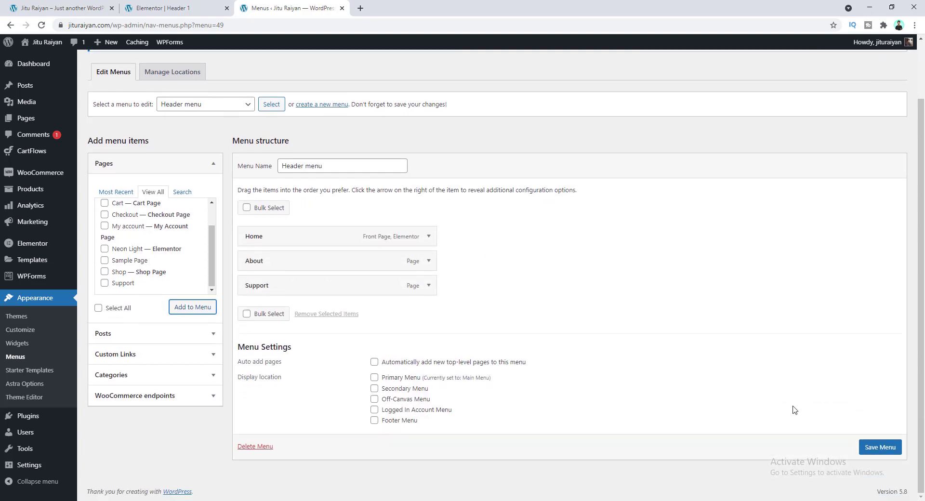
{"action": "left_click", "coordinate": [878, 448]}
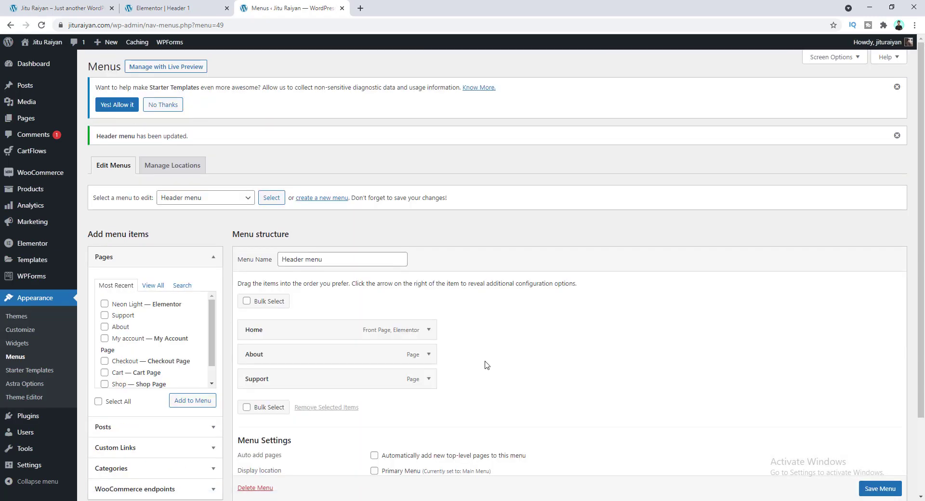
Return to the Elementor header editor and check which menus the Nav Menu widget in the first column offers
{"action": "left_click", "coordinate": [175, 4]}
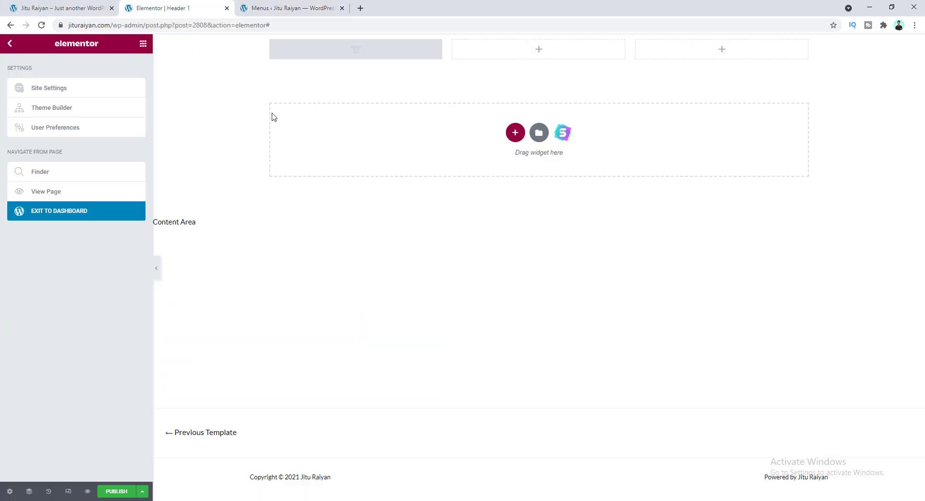
{"action": "left_click", "coordinate": [339, 51]}
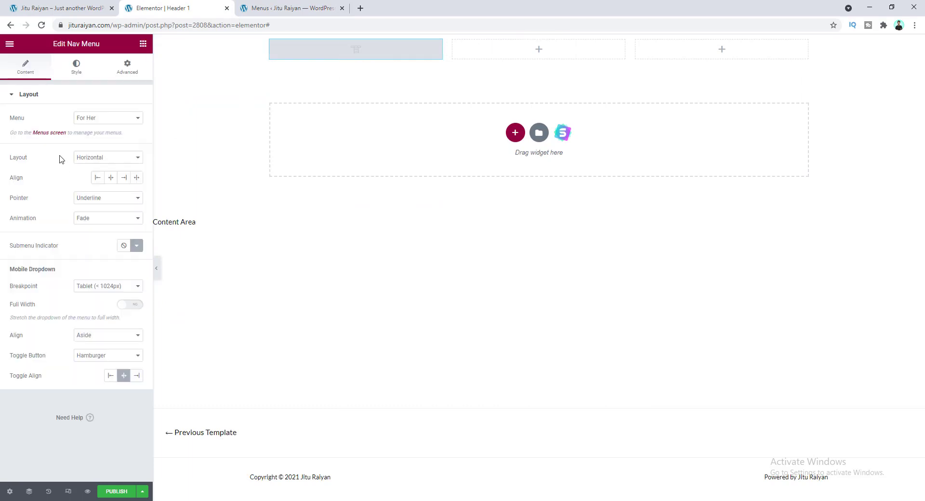
{"action": "left_click", "coordinate": [98, 119]}
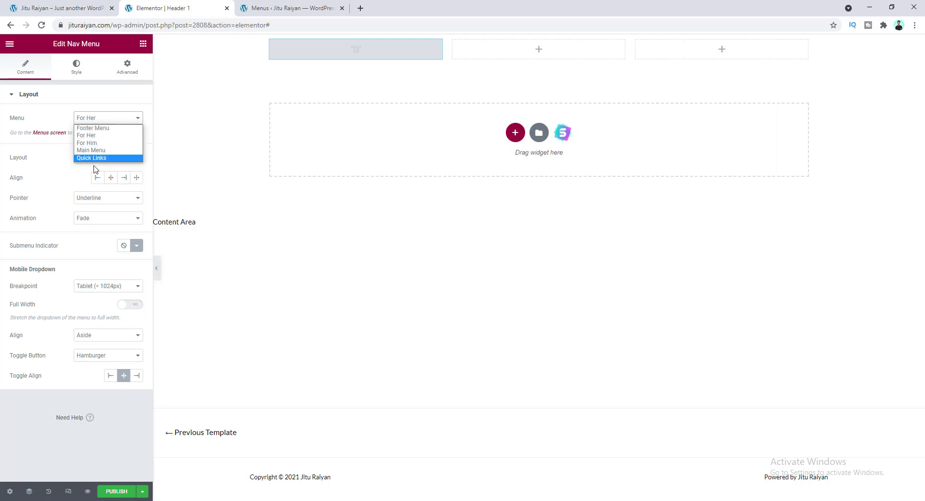
{"action": "left_click", "coordinate": [55, 119]}
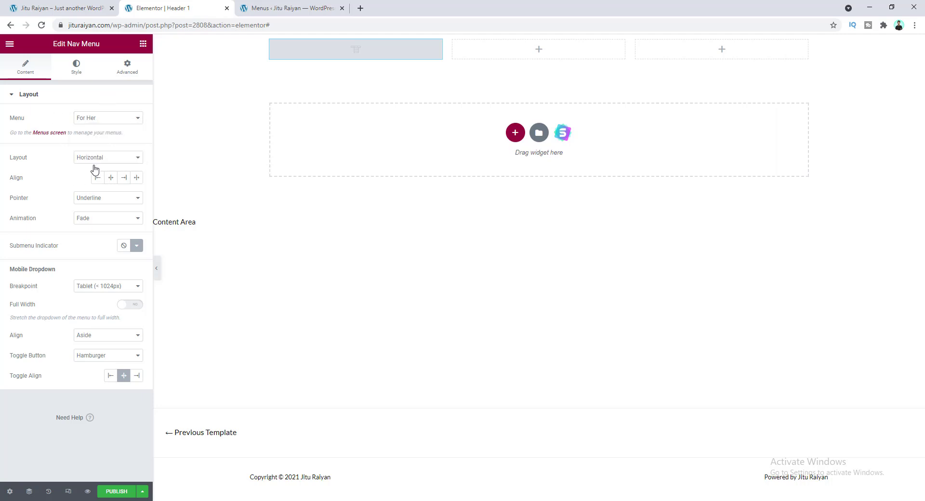
Publish the header template without adding a display condition and reload the editor page
{"action": "left_click", "coordinate": [121, 496]}
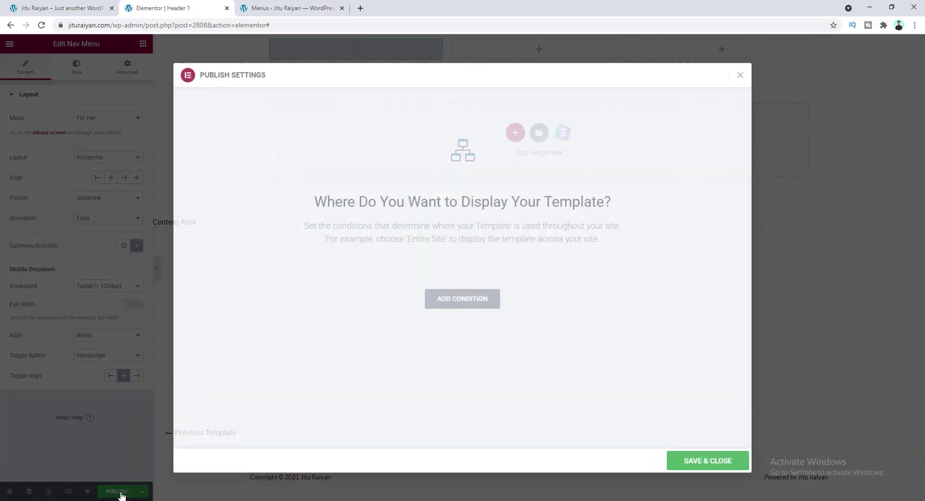
{"action": "left_click", "coordinate": [694, 468]}
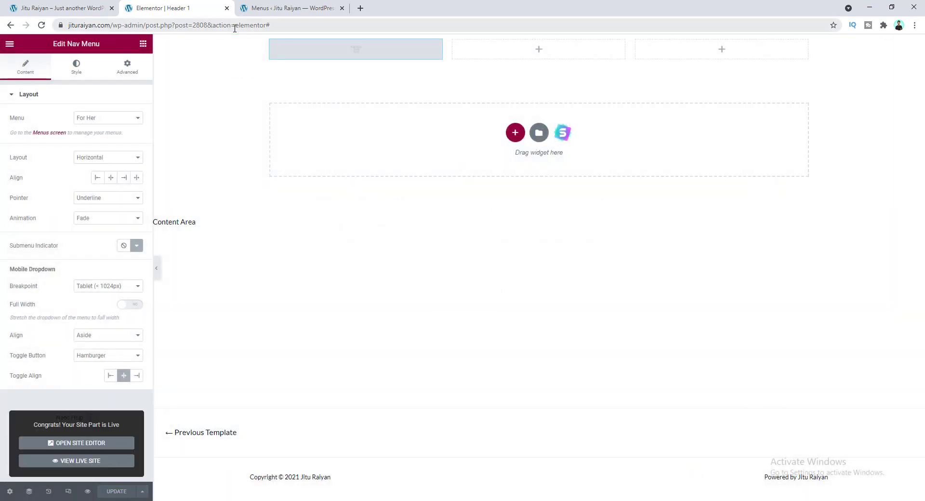
{"action": "left_click", "coordinate": [235, 29]}
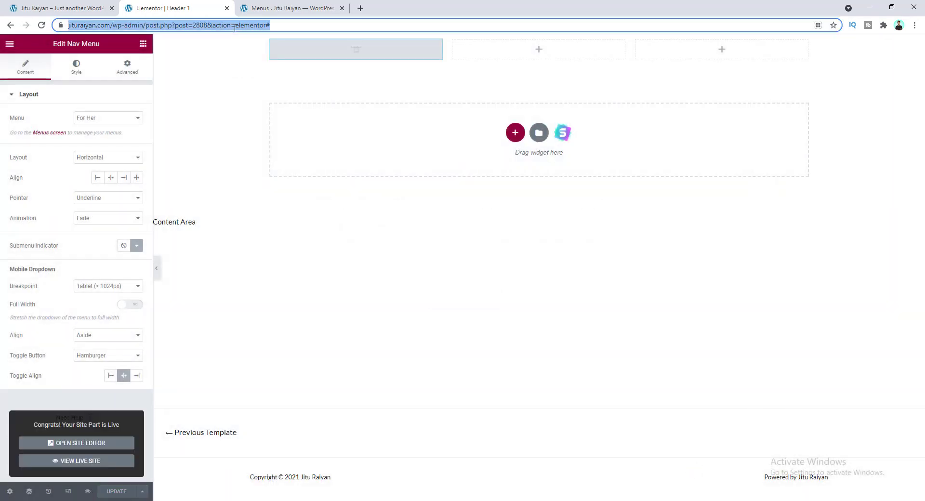
{"action": "key", "text": "Return"}
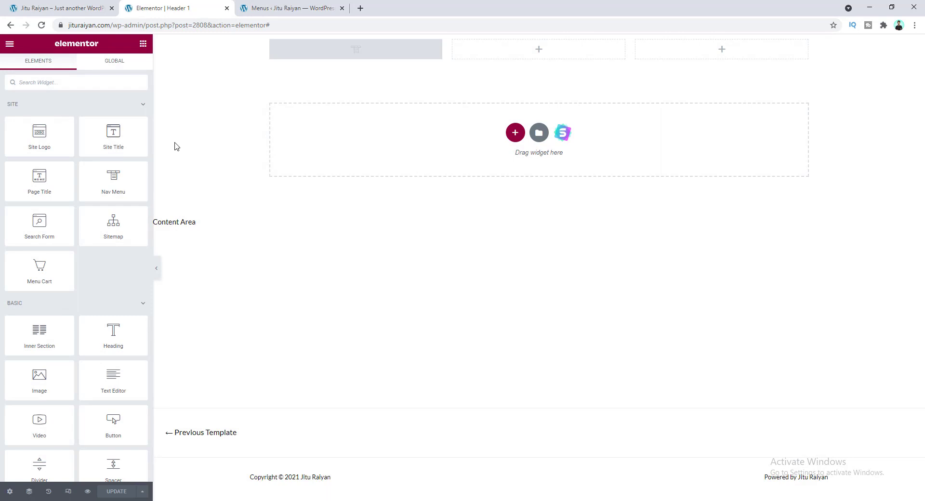
Set the Nav Menu widget in the first column to use the Header menu
{"action": "left_click", "coordinate": [315, 54]}
{"action": "left_click", "coordinate": [108, 122]}
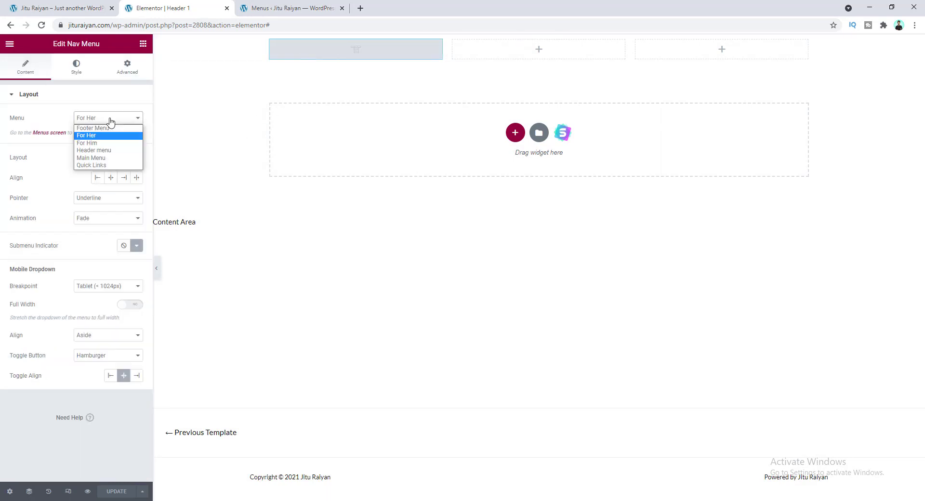
{"action": "left_click", "coordinate": [89, 151]}
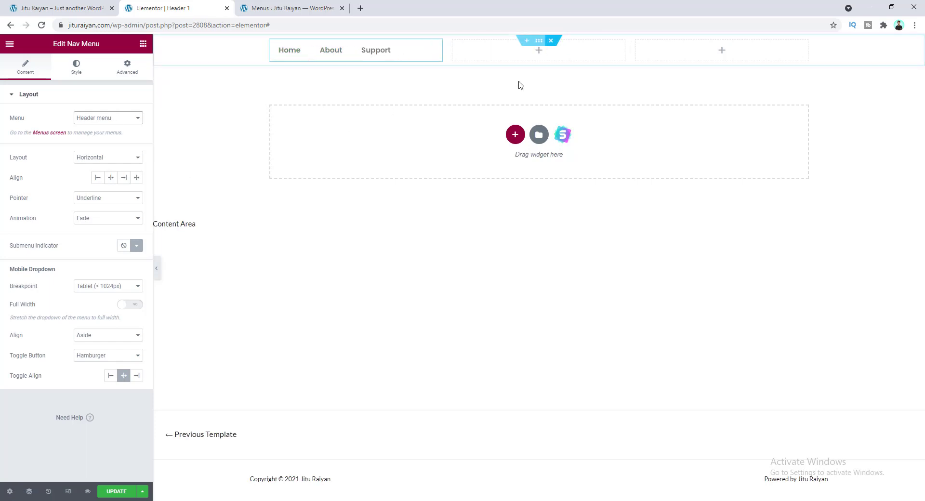
Add an Image widget to the middle column and insert the white JRX logo from the media library
{"action": "left_click", "coordinate": [539, 50]}
{"action": "scroll", "coordinate": [86, 181], "scroll_direction": "down", "scroll_amount": 3}
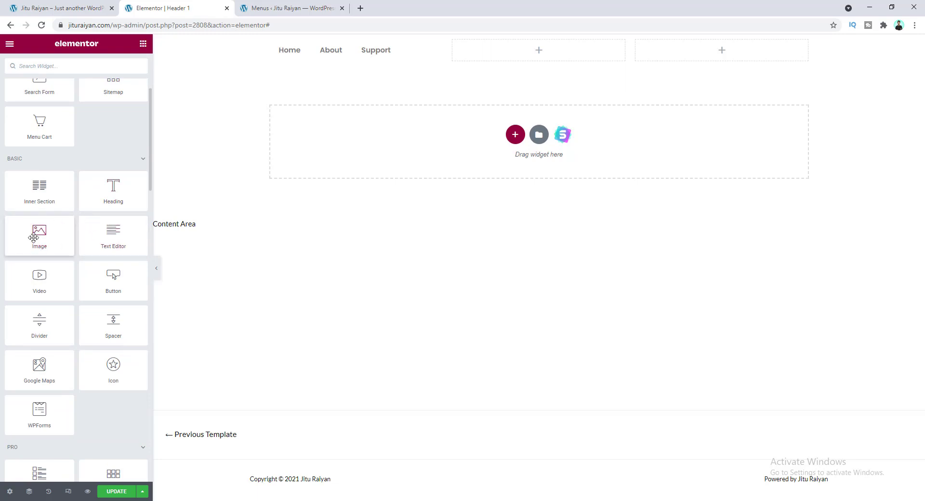
{"action": "left_click_drag", "start_coordinate": [35, 236], "coordinate": [518, 47]}
{"action": "left_click", "coordinate": [100, 149]}
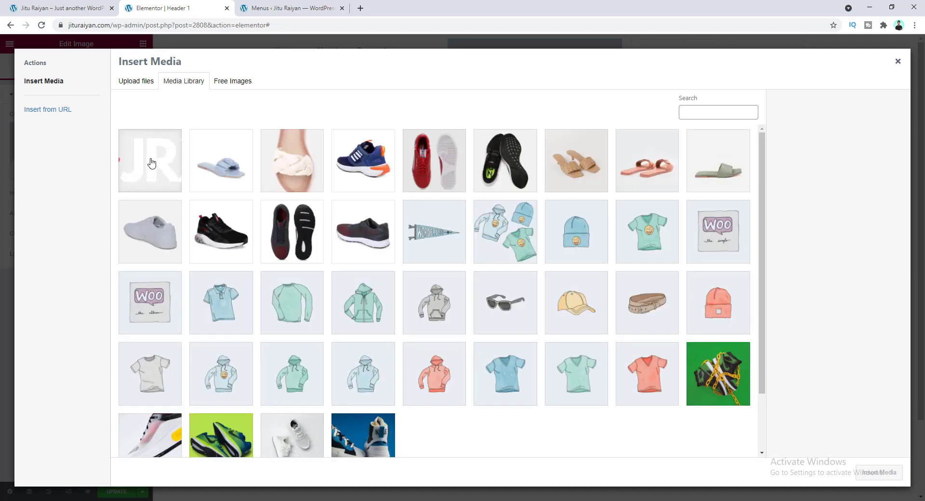
{"action": "left_click", "coordinate": [151, 166]}
{"action": "left_click", "coordinate": [879, 473]}
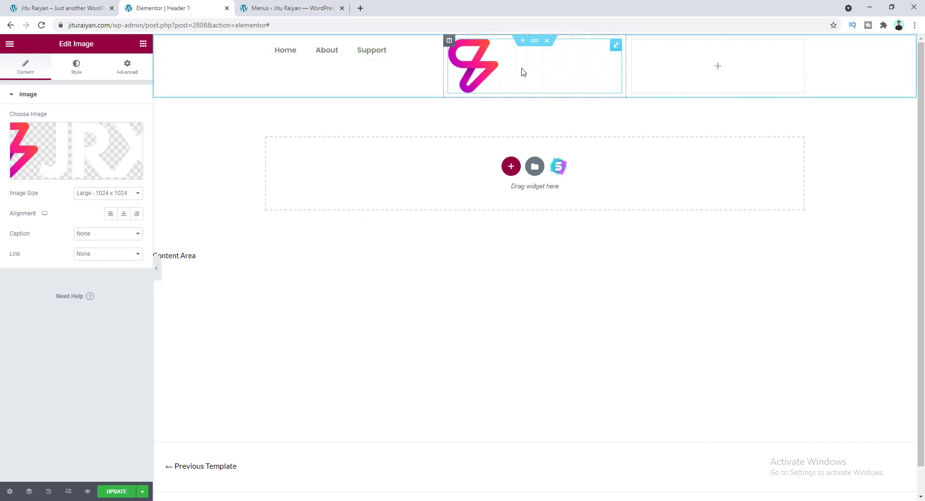
Give the header section a Classic background with the color black (#000000)
{"action": "left_click", "coordinate": [535, 41]}
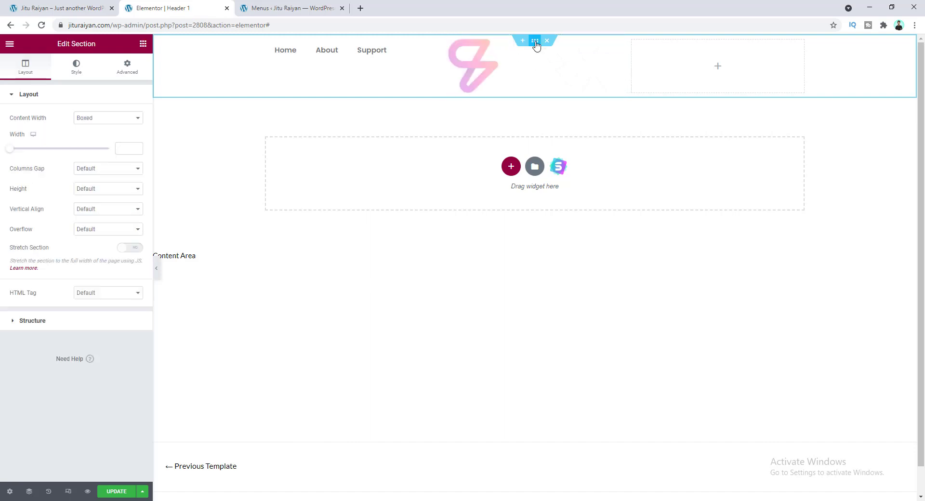
{"action": "left_click", "coordinate": [77, 67]}
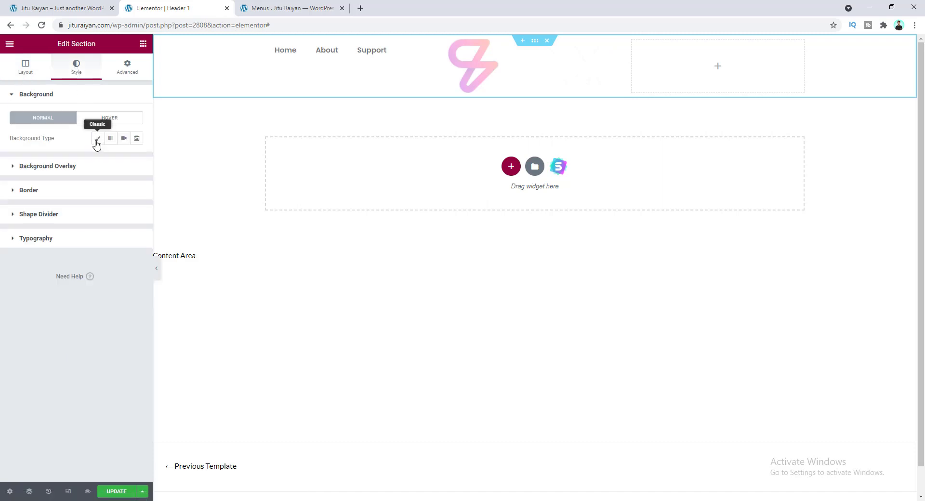
{"action": "left_click", "coordinate": [98, 139]}
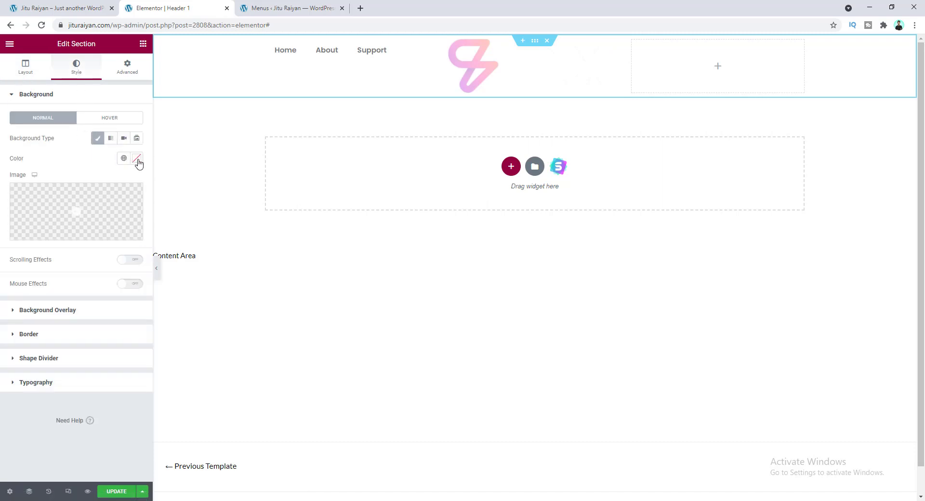
{"action": "left_click", "coordinate": [137, 158]}
{"action": "left_click", "coordinate": [82, 247]}
{"action": "left_click_drag", "start_coordinate": [69, 256], "coordinate": [13, 288]}
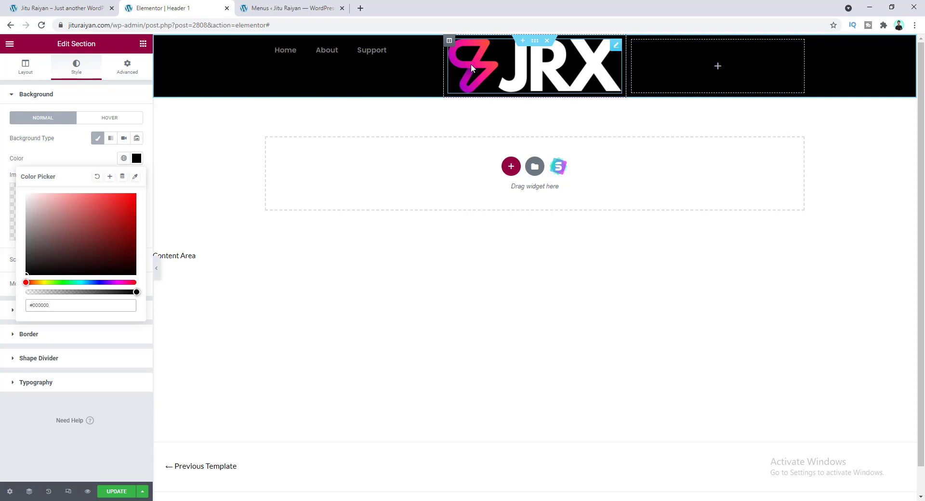
Set the width of the logo image to 110 px
{"action": "left_click", "coordinate": [492, 67]}
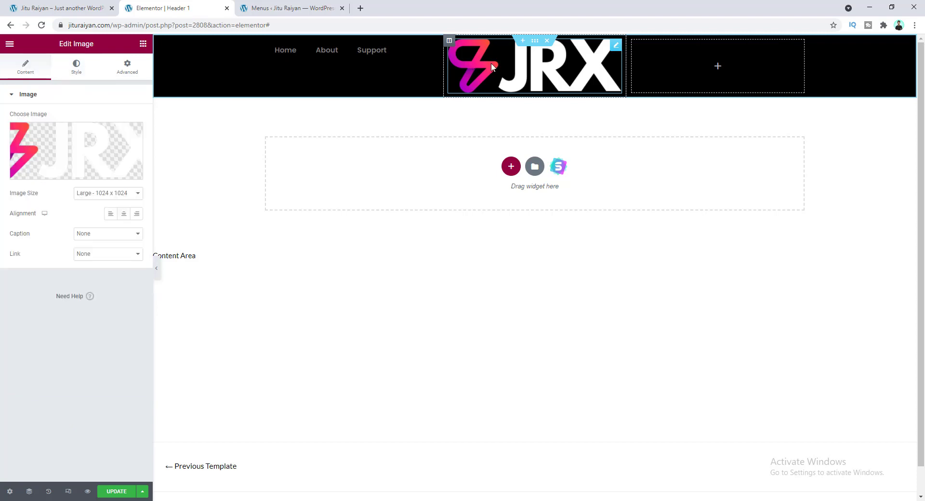
{"action": "left_click", "coordinate": [77, 70]}
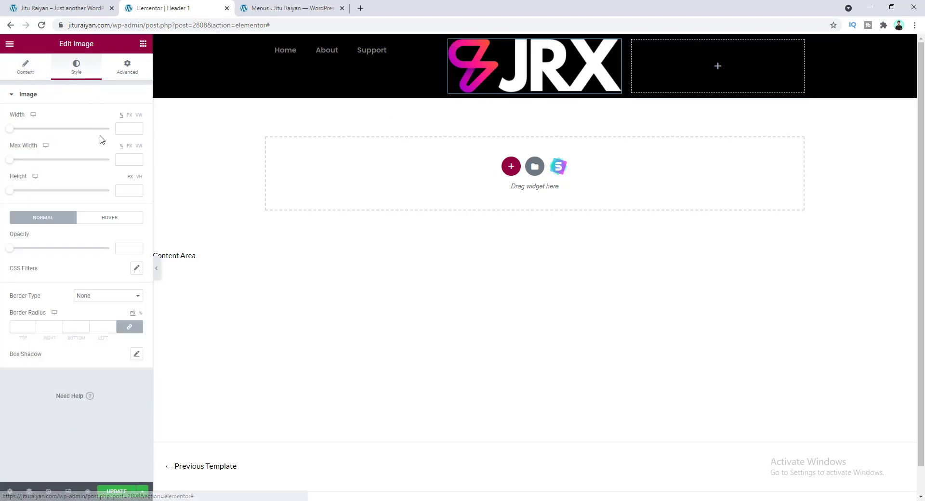
{"action": "left_click", "coordinate": [130, 116]}
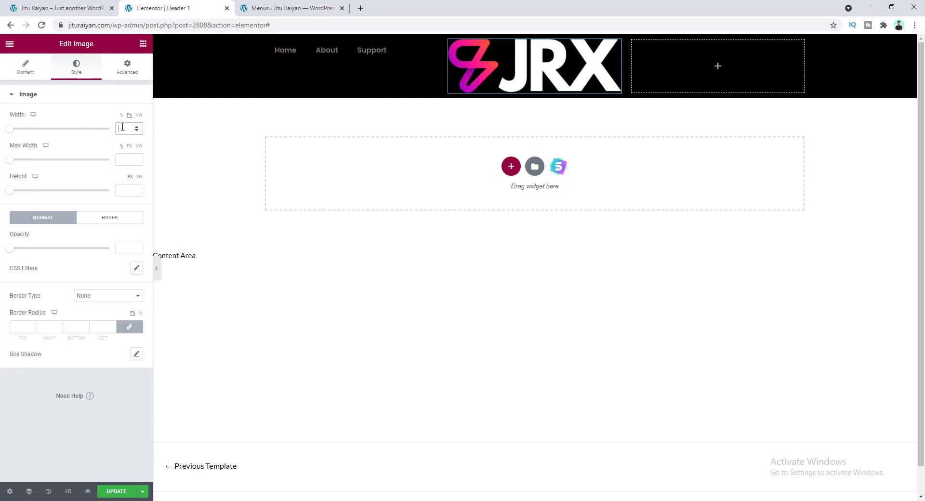
{"action": "left_click", "coordinate": [125, 127]}
{"action": "type", "text": "110"}
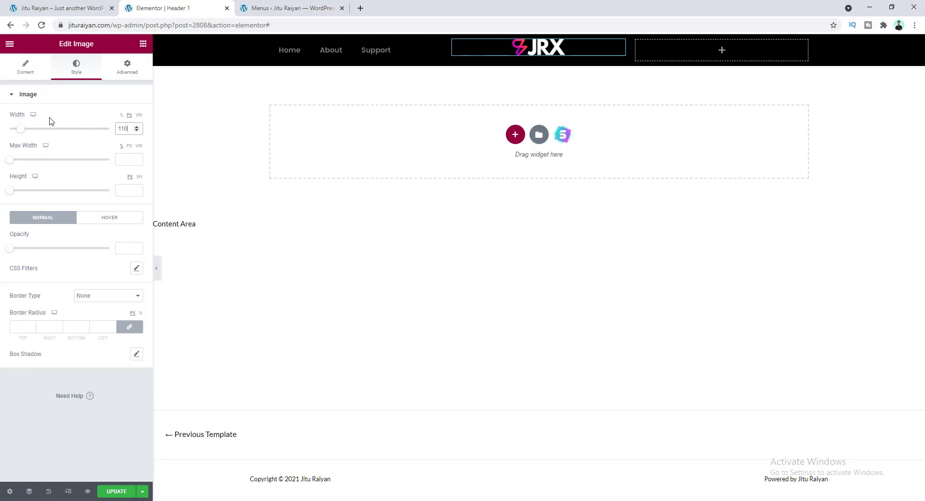
Link the logo image to the website's own home address as a Custom URL
{"action": "left_click", "coordinate": [25, 70]}
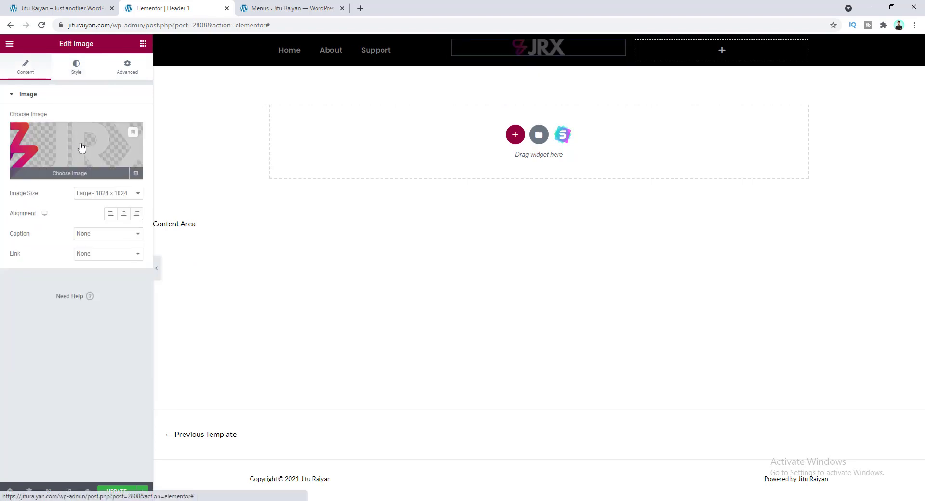
{"action": "left_click", "coordinate": [107, 255]}
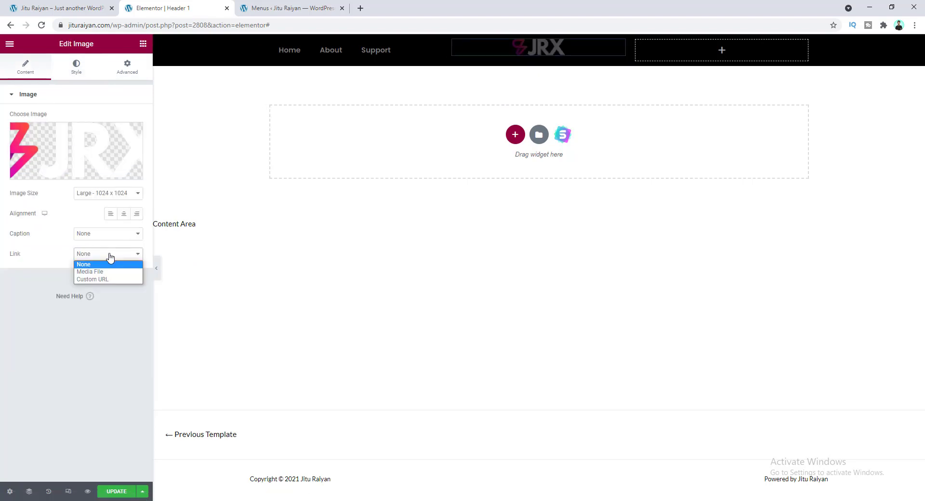
{"action": "left_click", "coordinate": [107, 280]}
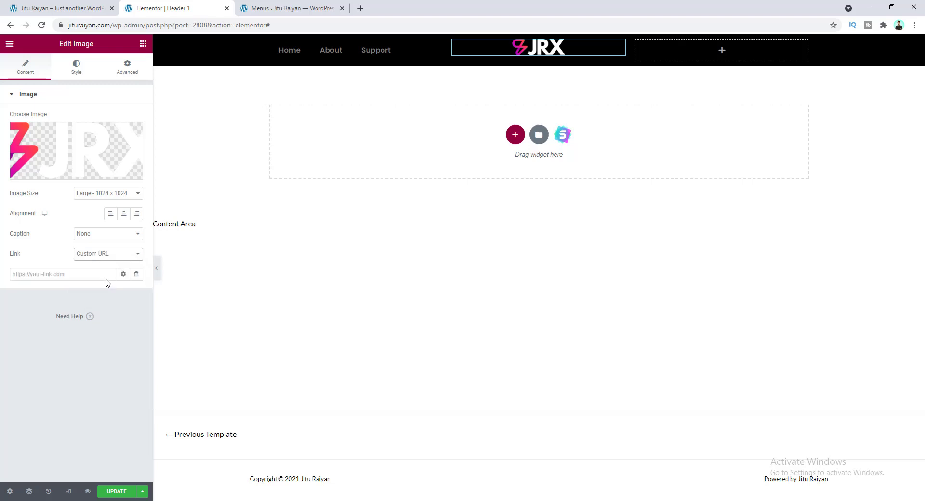
{"action": "left_click", "coordinate": [51, 275]}
{"action": "type", "text": "https://jituraiyan"}
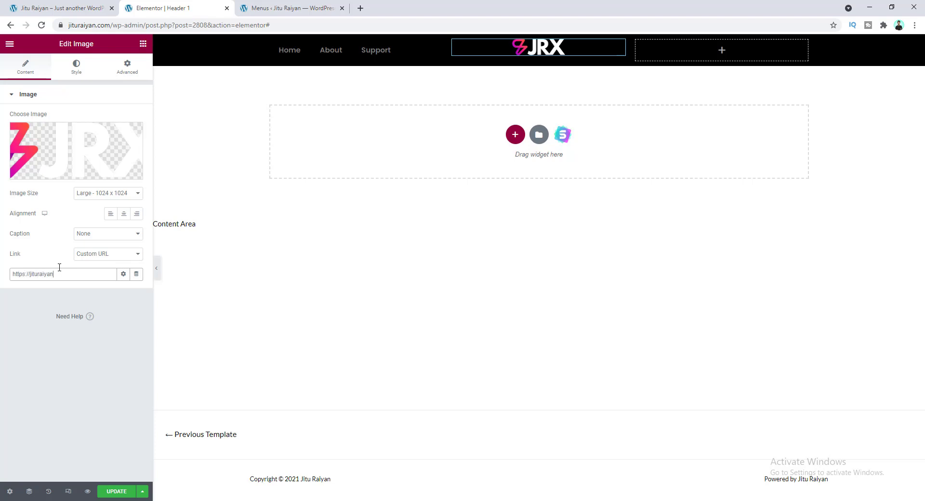
{"action": "type", "text": ".com"}
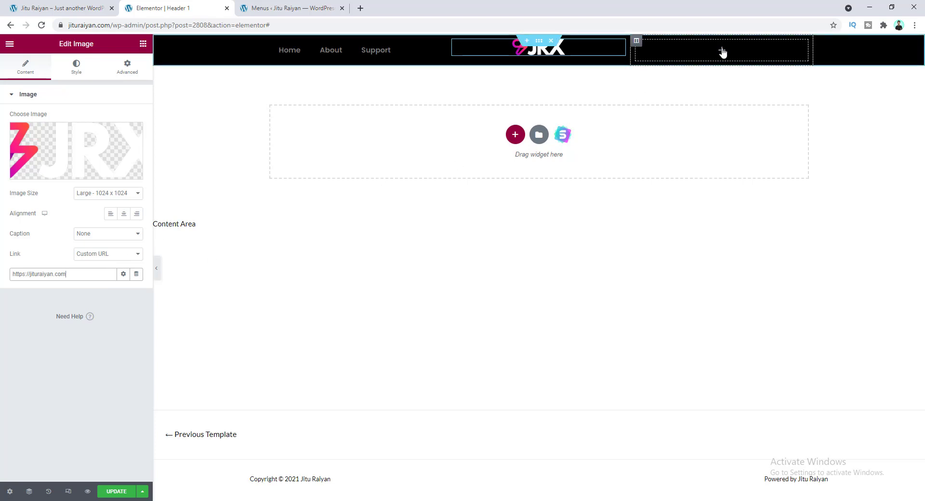
Add a Button widget to the third column with the text "SHOP NOW"
{"action": "left_click", "coordinate": [723, 50]}
{"action": "scroll", "coordinate": [65, 285], "scroll_direction": "down", "scroll_amount": 3}
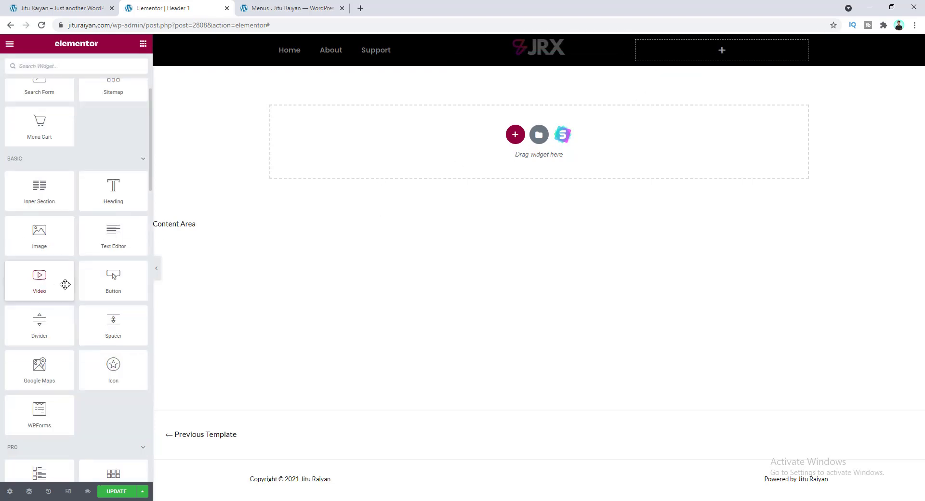
{"action": "left_click_drag", "start_coordinate": [102, 289], "coordinate": [713, 49]}
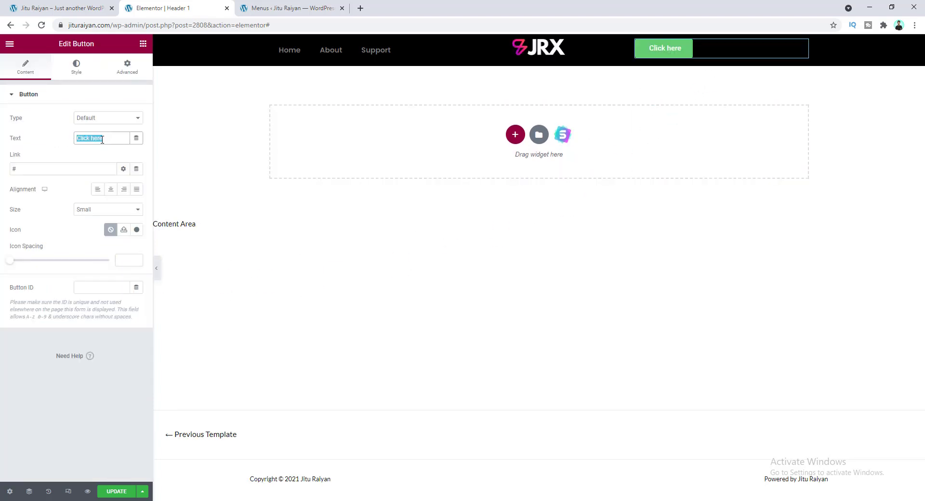
{"action": "type", "text": "SHOP"}
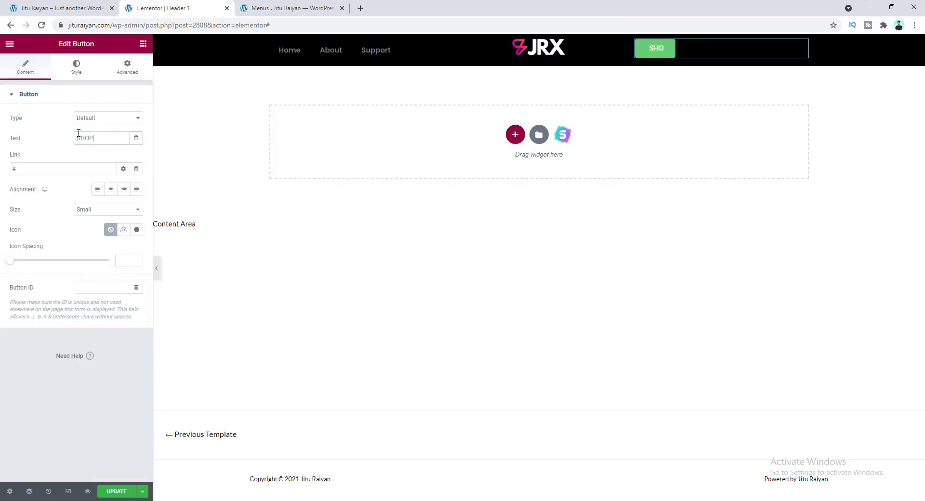
{"action": "type", "text": " NOW"}
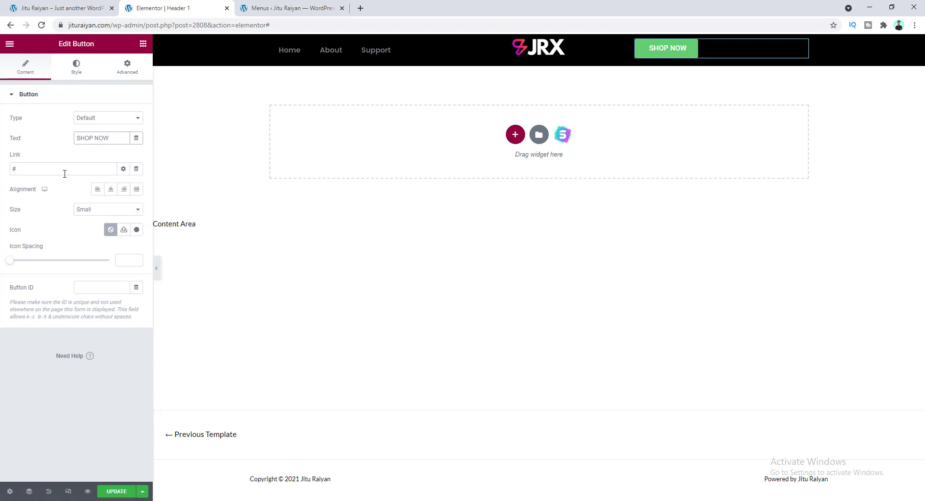
Link the SHOP NOW button to the Shop page and align it to the right of its column
{"action": "left_click", "coordinate": [47, 172]}
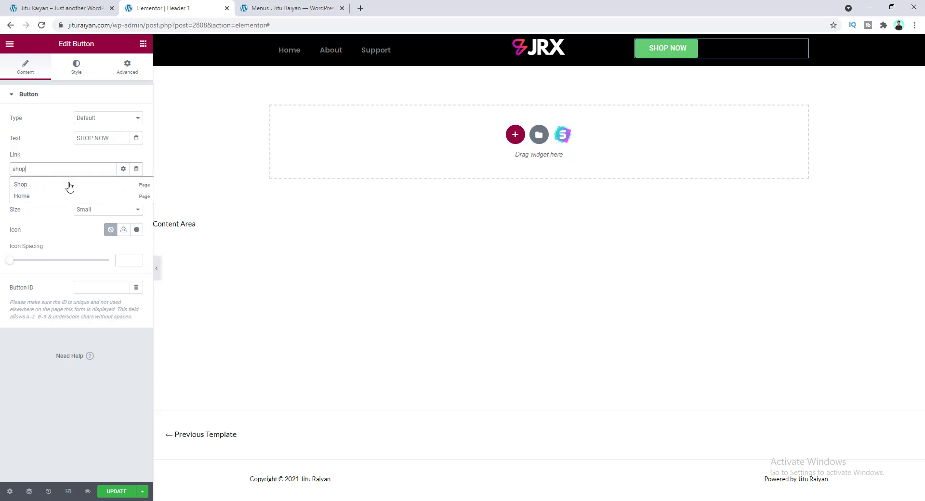
{"action": "left_click", "coordinate": [39, 188]}
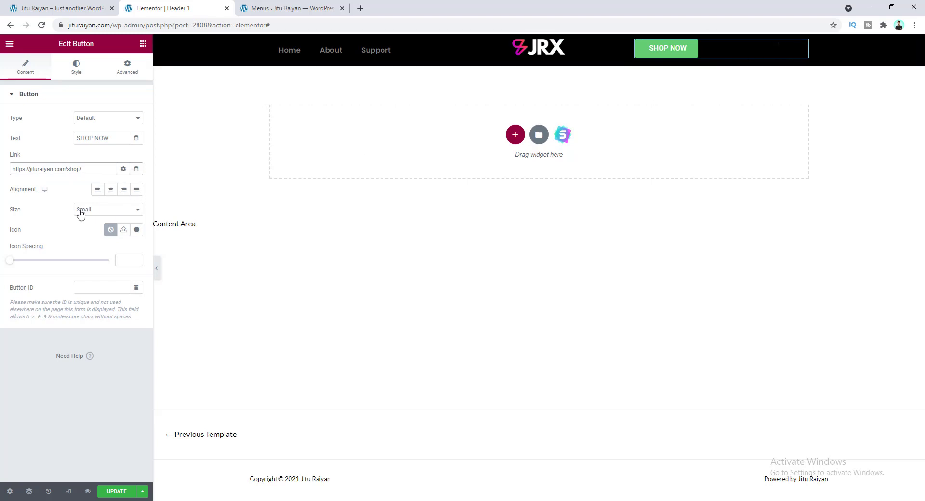
{"action": "left_click", "coordinate": [124, 191]}
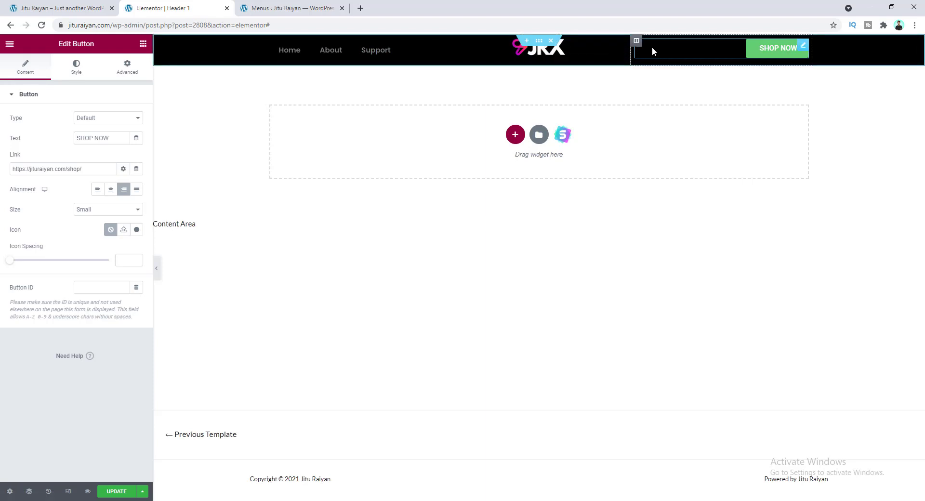
Set the header section's height to Min Height with a minimum height of 100 px
{"action": "left_click", "coordinate": [540, 42]}
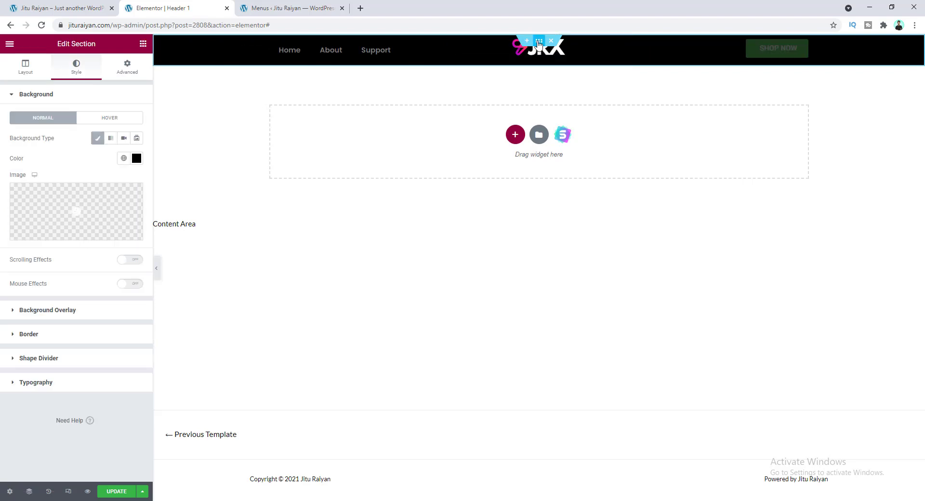
{"action": "left_click", "coordinate": [23, 71]}
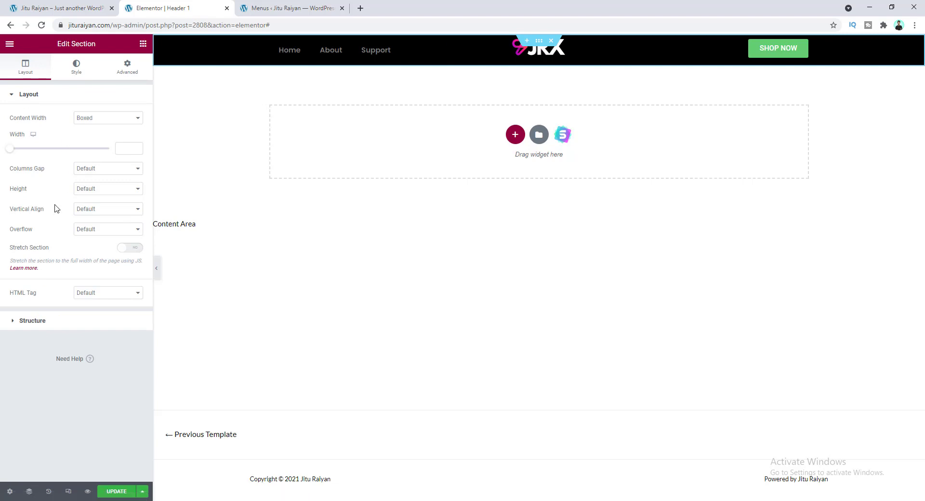
{"action": "left_click", "coordinate": [87, 191]}
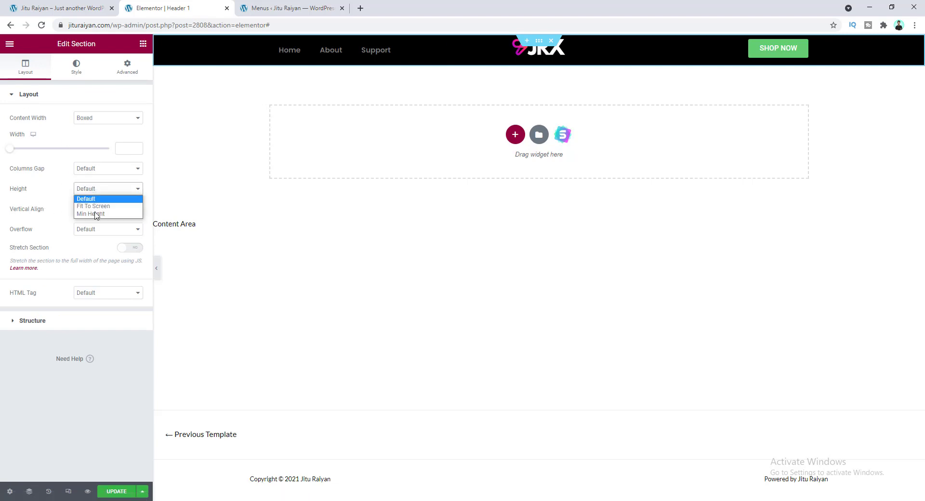
{"action": "left_click", "coordinate": [95, 216]}
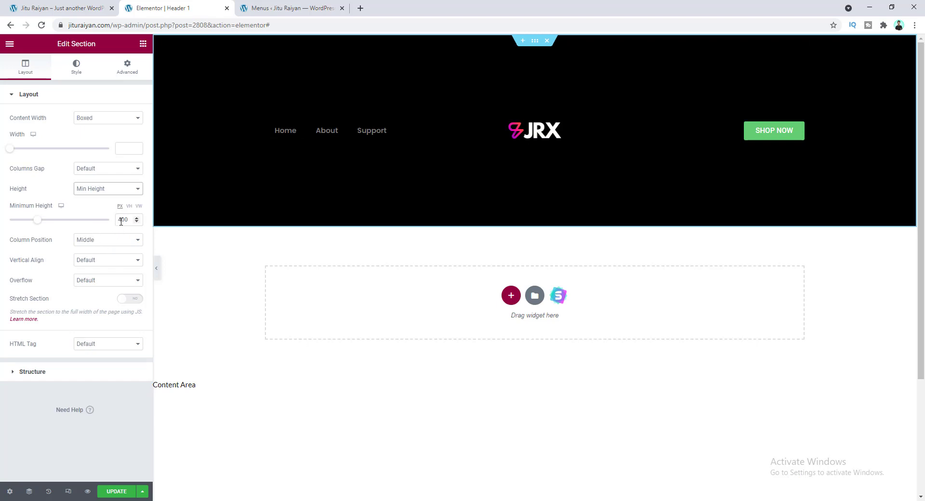
{"action": "double_click", "coordinate": [121, 220]}
{"action": "type", "text": "100"}
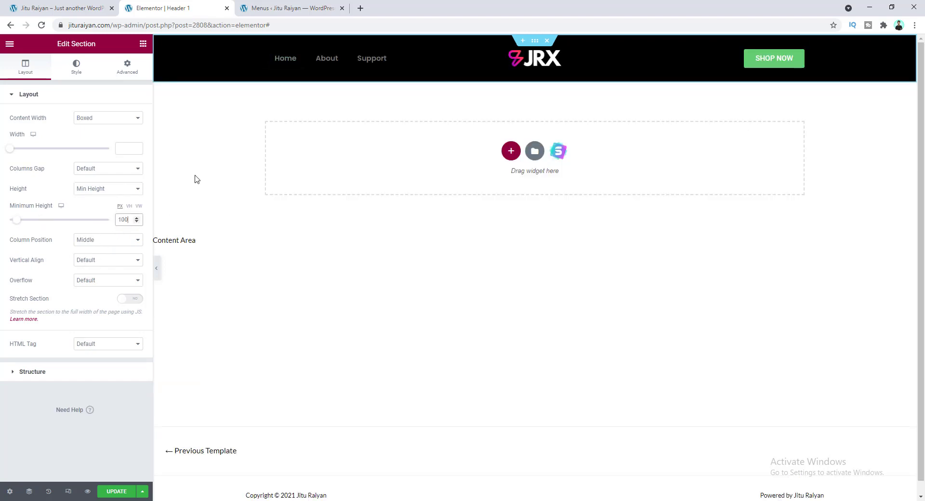
Set the navigation menu's Pointer option to None
{"action": "left_click", "coordinate": [313, 62]}
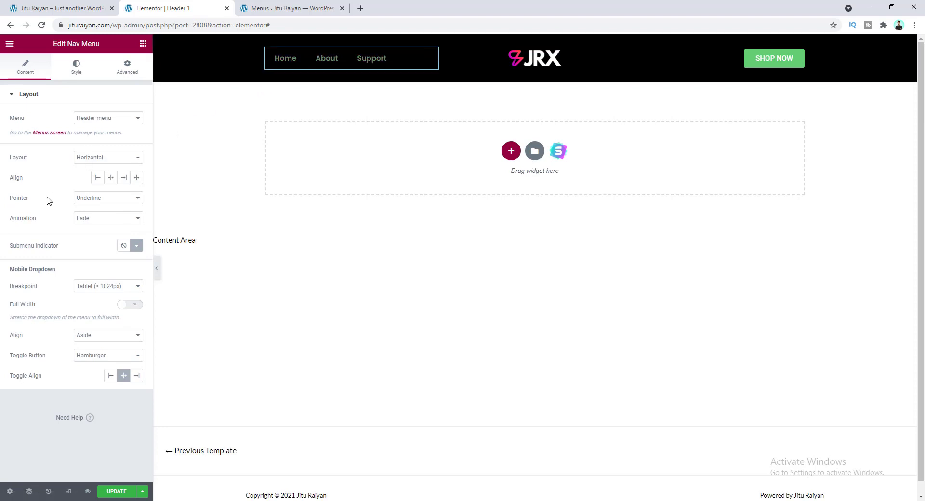
{"action": "left_click", "coordinate": [97, 199]}
{"action": "left_click", "coordinate": [102, 208]}
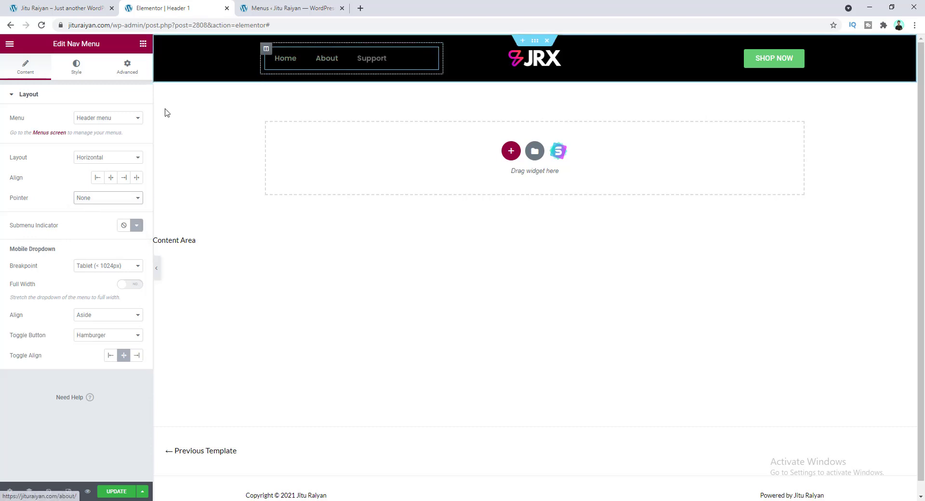
Set the navigation menu's text colour to white for both the normal and hover states
{"action": "left_click", "coordinate": [81, 73]}
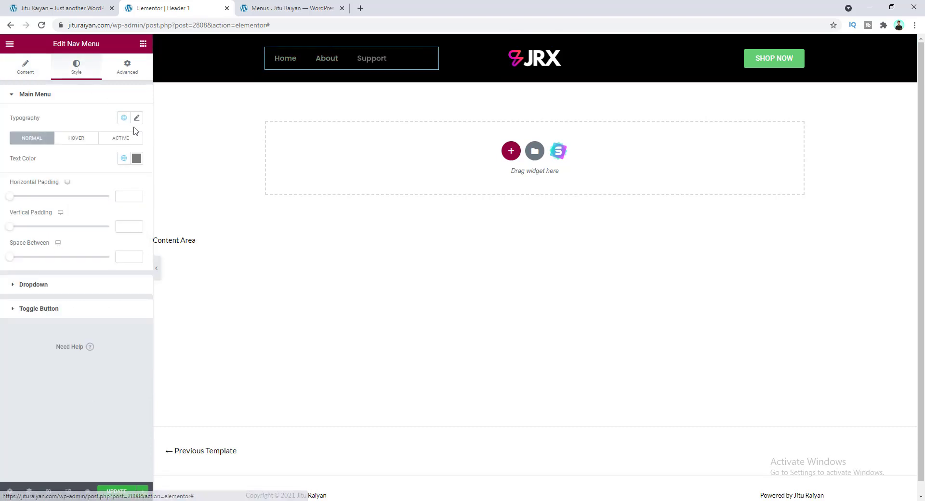
{"action": "left_click", "coordinate": [137, 158]}
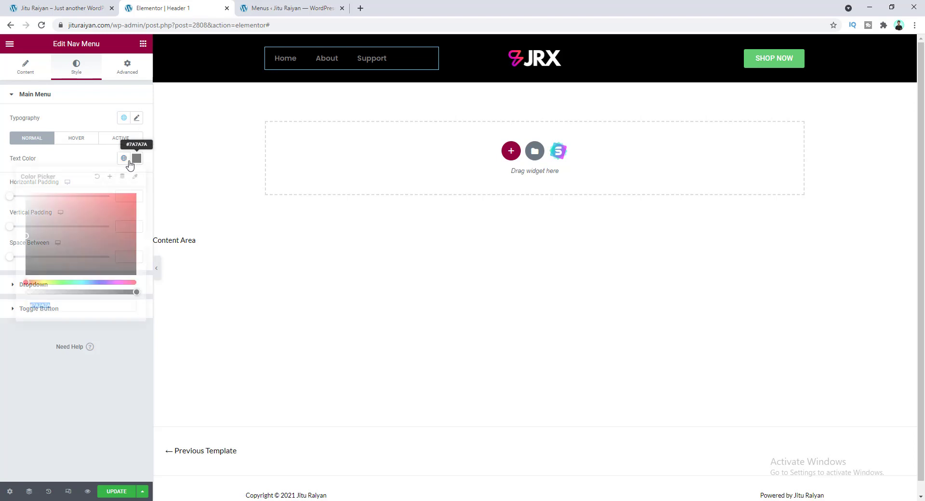
{"action": "left_click_drag", "start_coordinate": [63, 213], "coordinate": [18, 188]}
{"action": "left_click", "coordinate": [82, 153]}
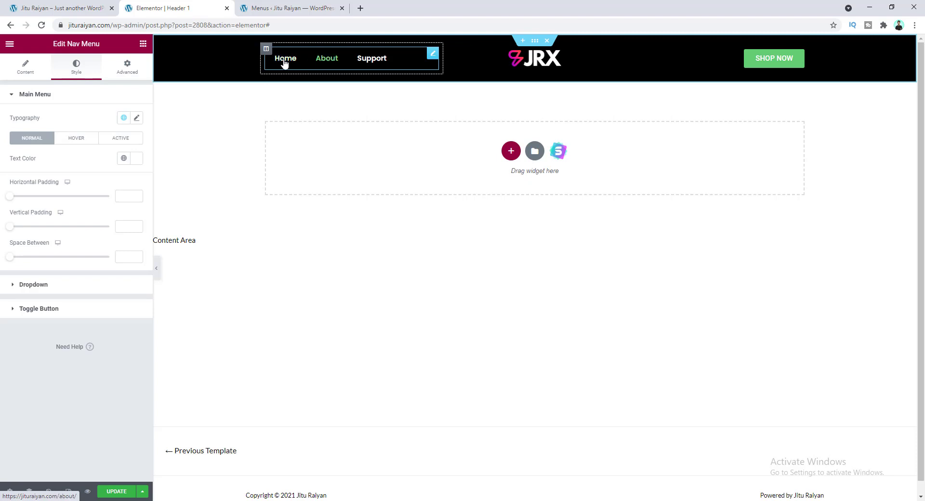
{"action": "left_click", "coordinate": [77, 139]}
{"action": "left_click", "coordinate": [138, 160]}
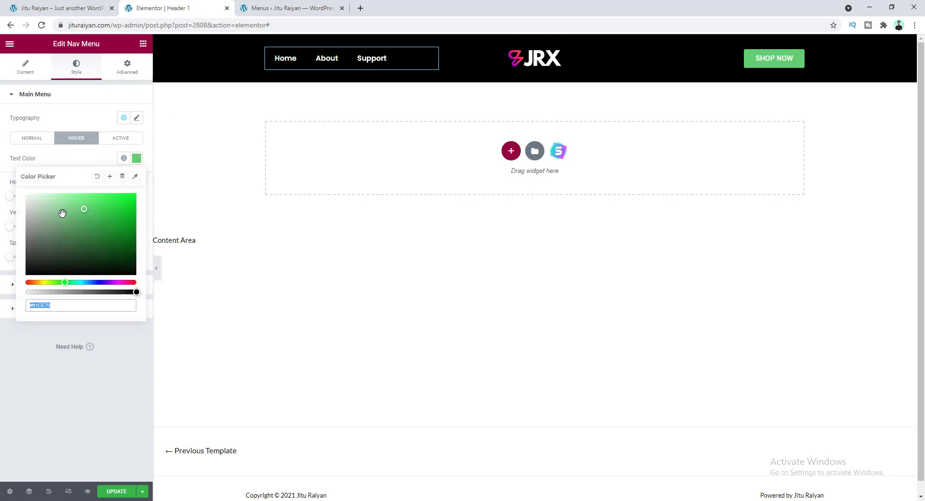
{"action": "type", "text": "#FFFFFF"}
{"action": "left_click", "coordinate": [79, 166]}
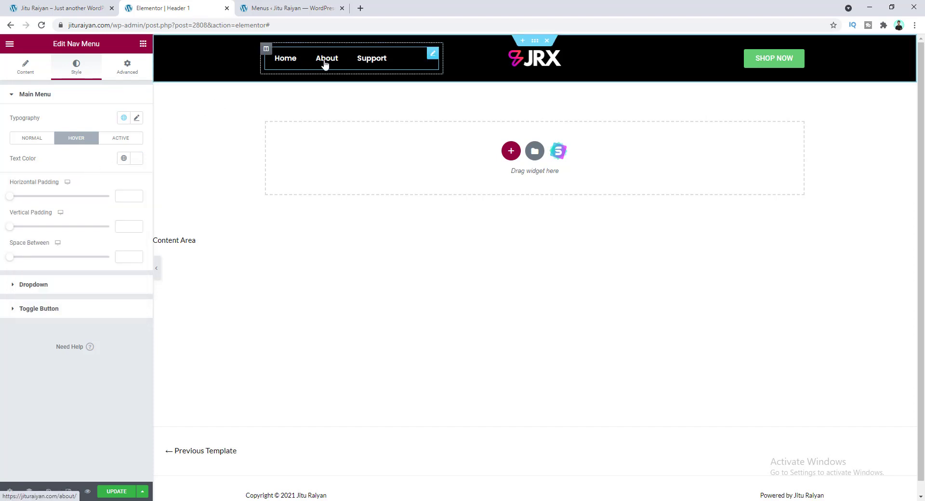
Set the navigation menu's typography to an uppercase transform with a font weight of 500
{"action": "left_click", "coordinate": [137, 119]}
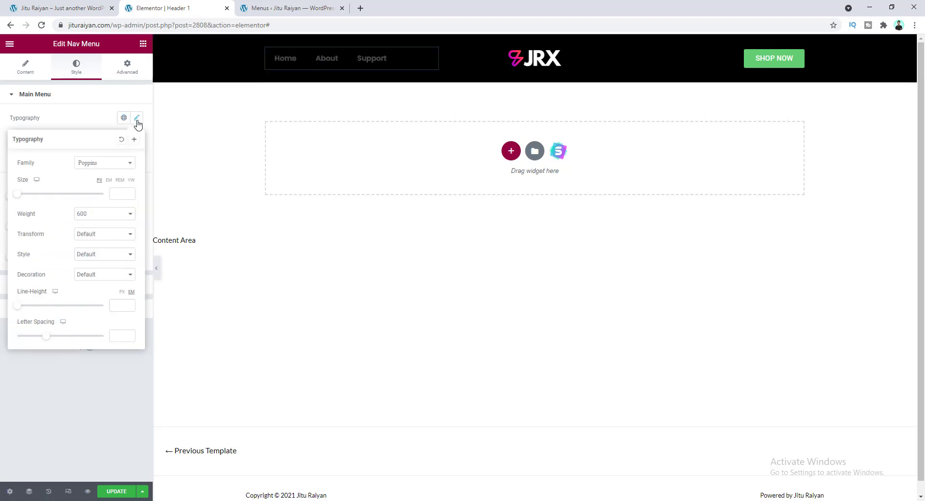
{"action": "left_click", "coordinate": [108, 241]}
{"action": "left_click", "coordinate": [103, 251]}
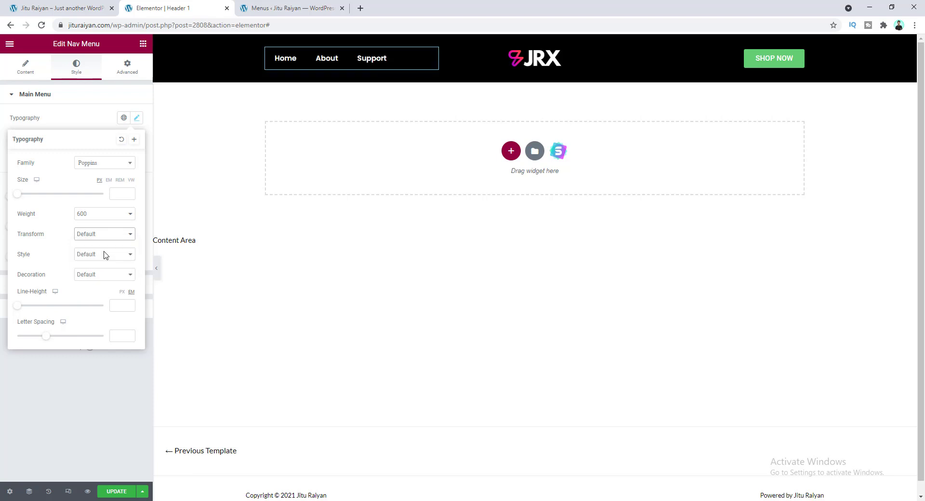
{"action": "left_click", "coordinate": [104, 217]}
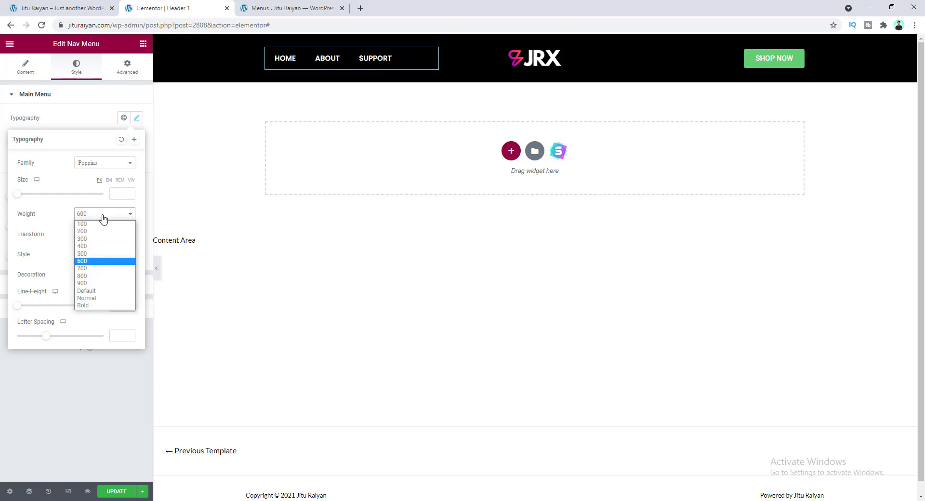
{"action": "left_click", "coordinate": [103, 254]}
{"action": "left_click", "coordinate": [83, 124]}
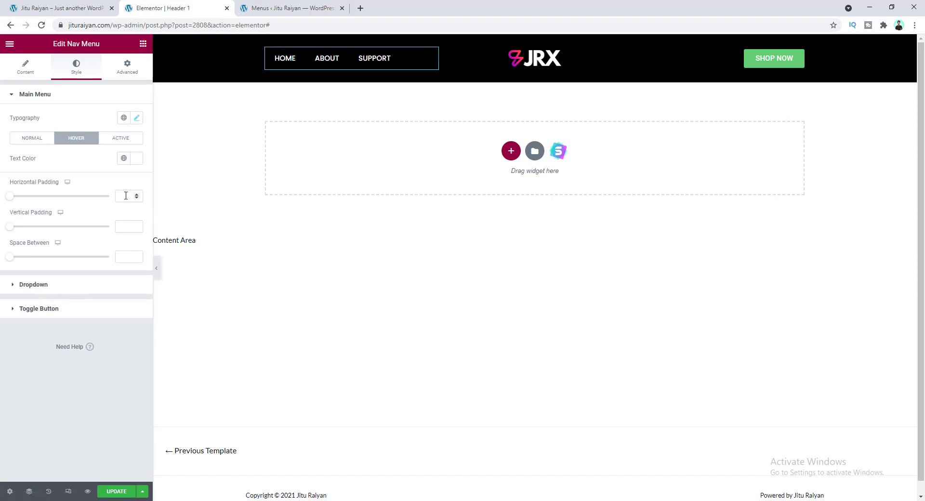
Set the navigation menu's horizontal padding to 0 and the space between its items to 35
{"action": "type", "text": "0"}
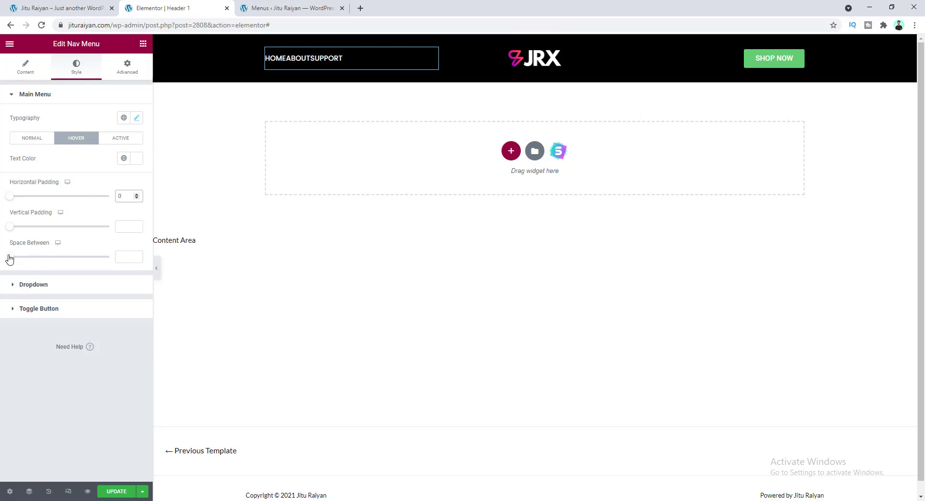
{"action": "left_click_drag", "start_coordinate": [9, 261], "coordinate": [43, 259]}
{"action": "left_click", "coordinate": [125, 256]}
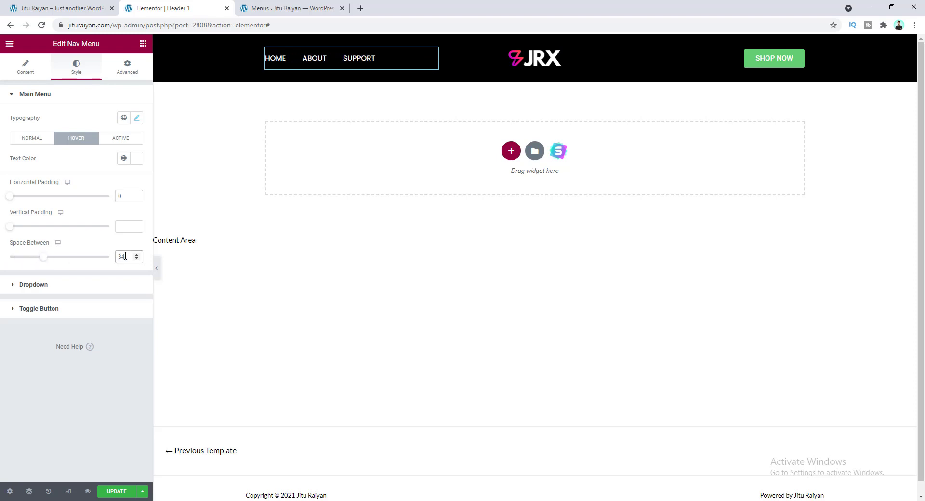
{"action": "type", "text": "5"}
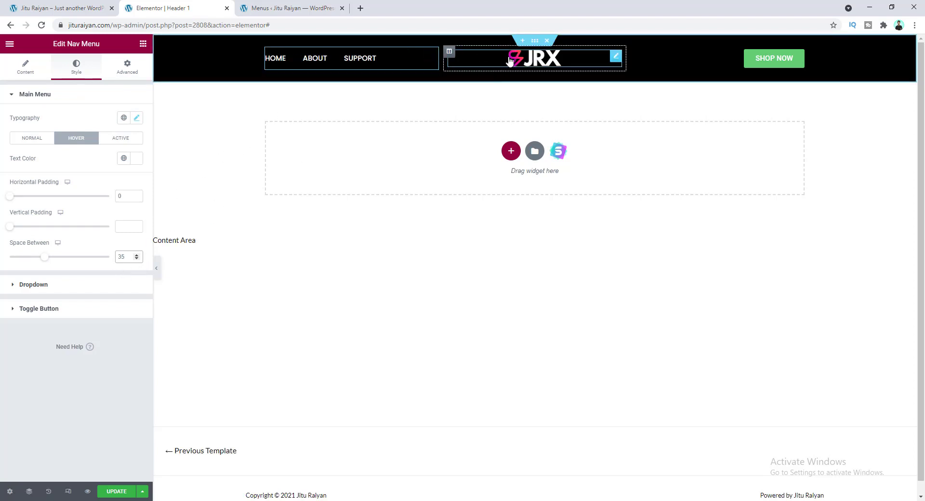
Change the SHOP NOW button's font family to Poppins
{"action": "left_click", "coordinate": [762, 63]}
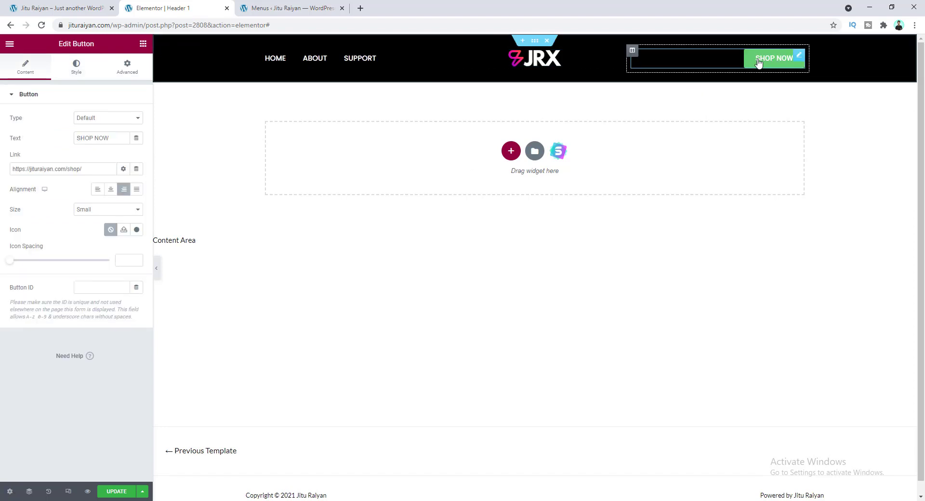
{"action": "left_click", "coordinate": [77, 71]}
{"action": "left_click", "coordinate": [136, 118]}
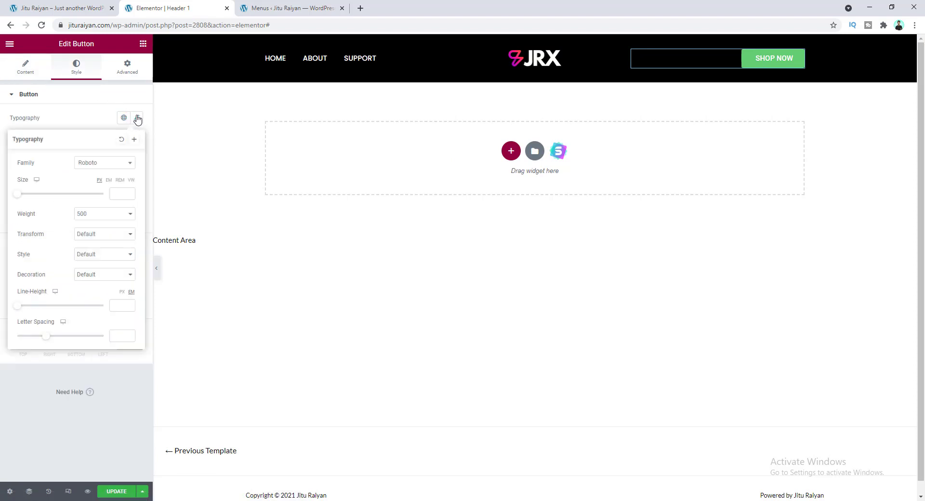
{"action": "left_click", "coordinate": [121, 164]}
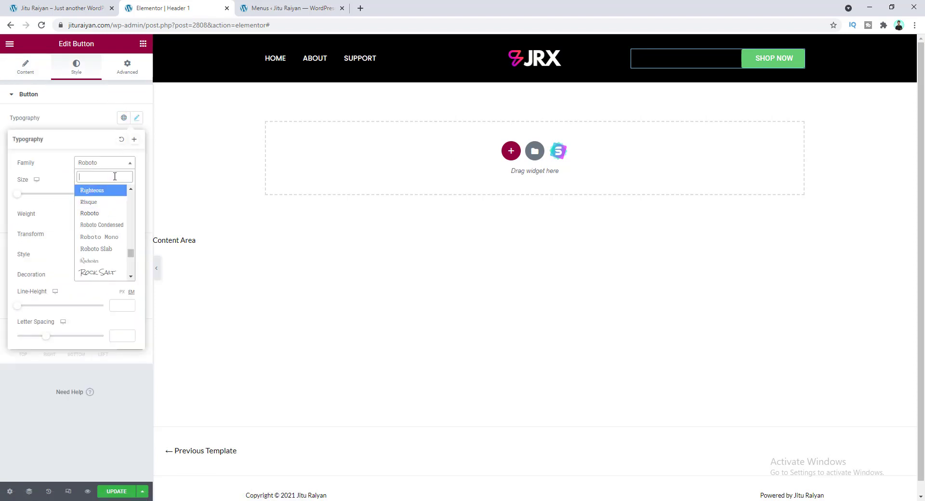
{"action": "type", "text": "popp"}
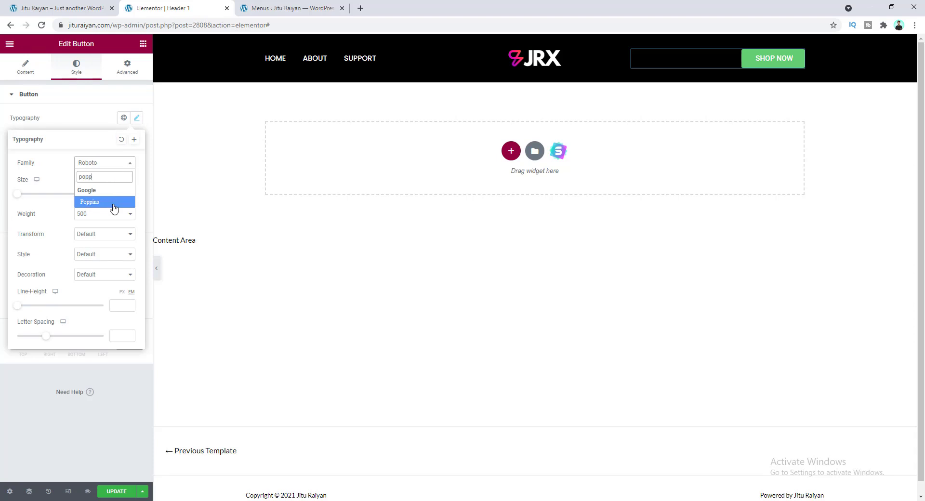
{"action": "left_click", "coordinate": [114, 205]}
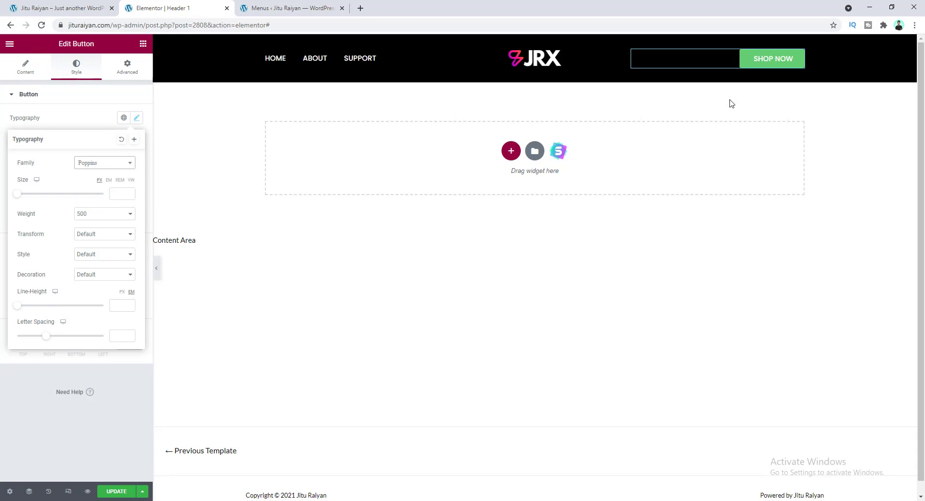
{"action": "left_click", "coordinate": [164, 163]}
Give the SHOP NOW button black text and a white #FFFFFF background in its normal state
{"action": "left_click", "coordinate": [137, 179]}
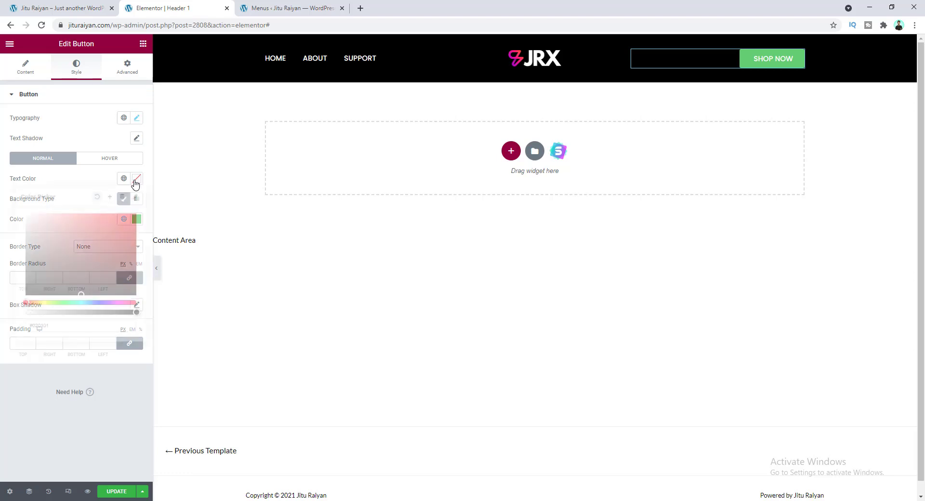
{"action": "left_click_drag", "start_coordinate": [63, 257], "coordinate": [16, 291]}
{"action": "left_click", "coordinate": [88, 186]}
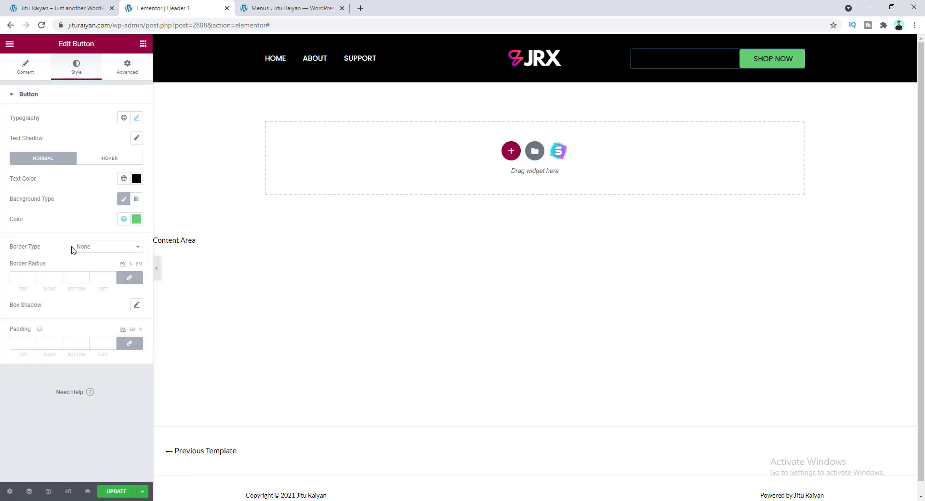
{"action": "left_click", "coordinate": [138, 221]}
{"action": "left_click_drag", "start_coordinate": [43, 284], "coordinate": [28, 243]}
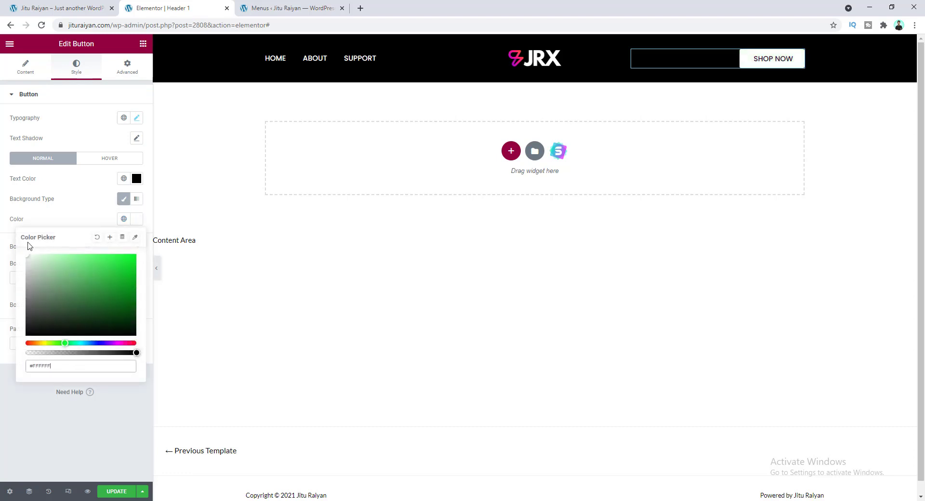
{"action": "left_click", "coordinate": [74, 216]}
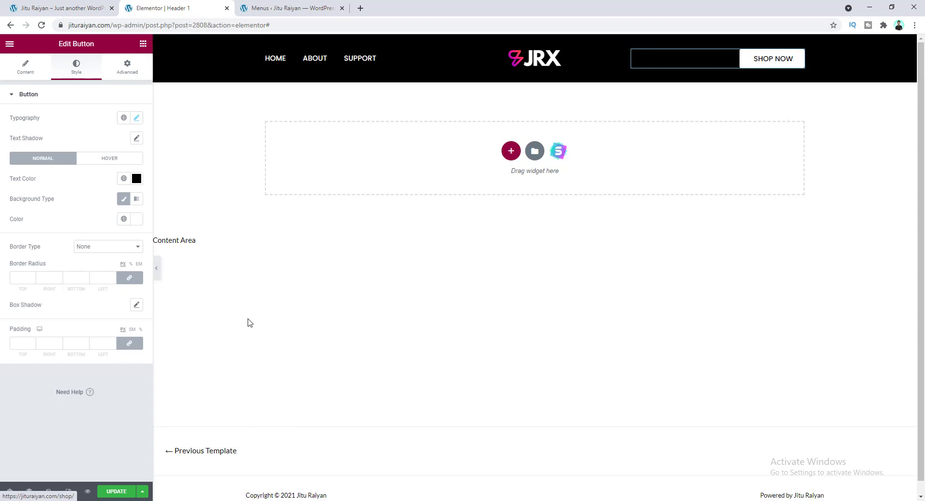
Set the SHOP NOW button's padding to 13 px at top and bottom and 20 px at left and right, with the values unlinked
{"action": "left_click", "coordinate": [16, 346]}
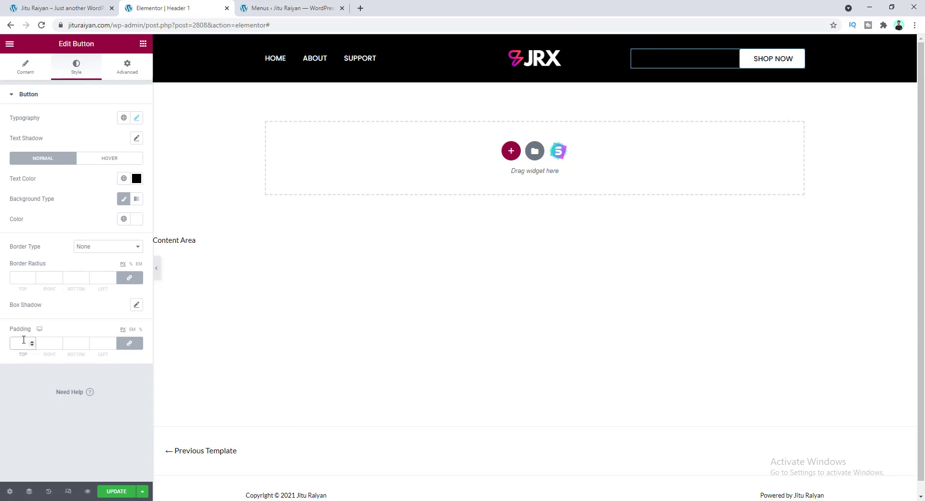
{"action": "type", "text": "13"}
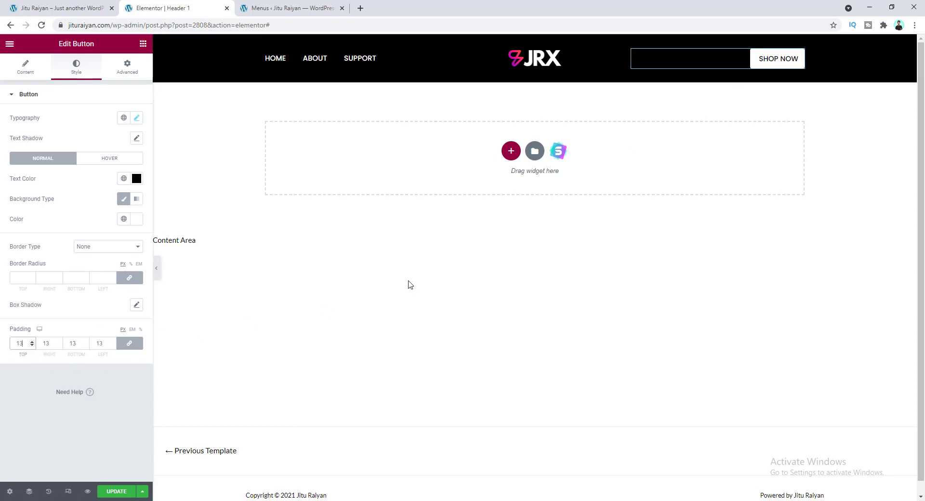
{"action": "left_click", "coordinate": [129, 343]}
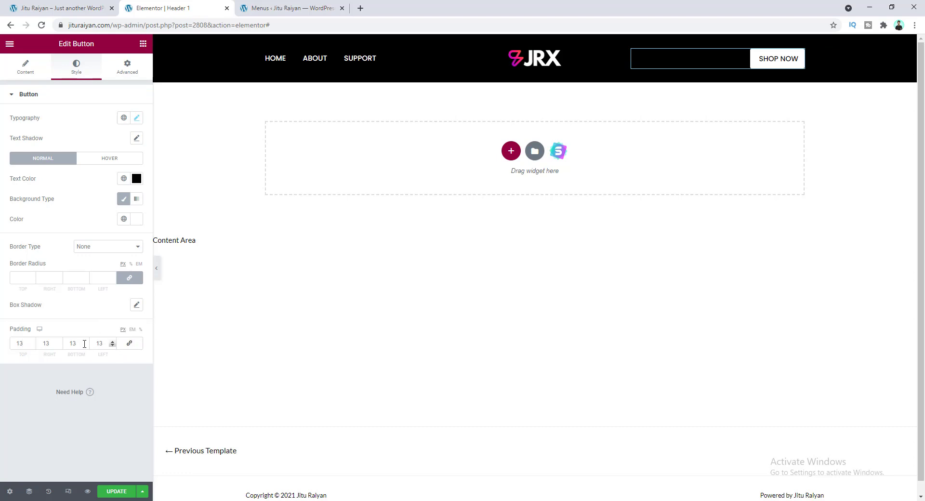
{"action": "double_click", "coordinate": [52, 343]}
{"action": "type", "text": "20"}
{"action": "key", "text": "Tab"}
{"action": "key", "text": "Tab"}
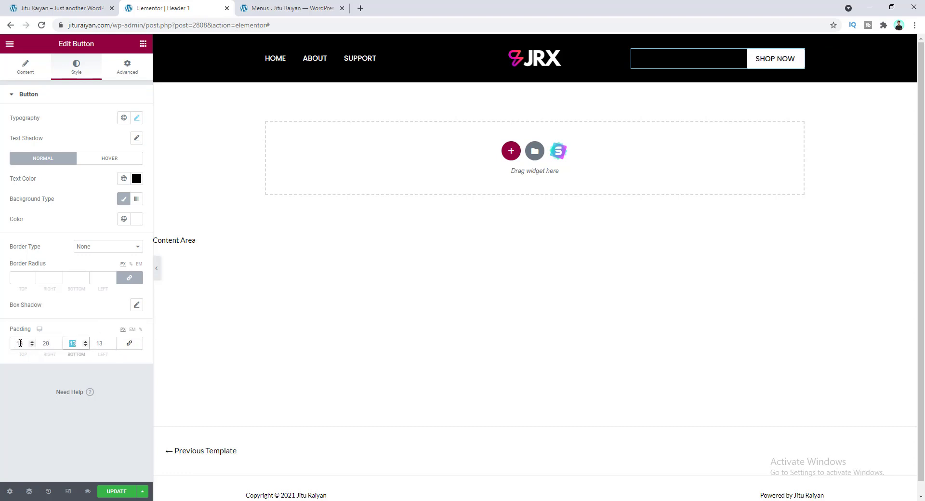
{"action": "type", "text": "20"}
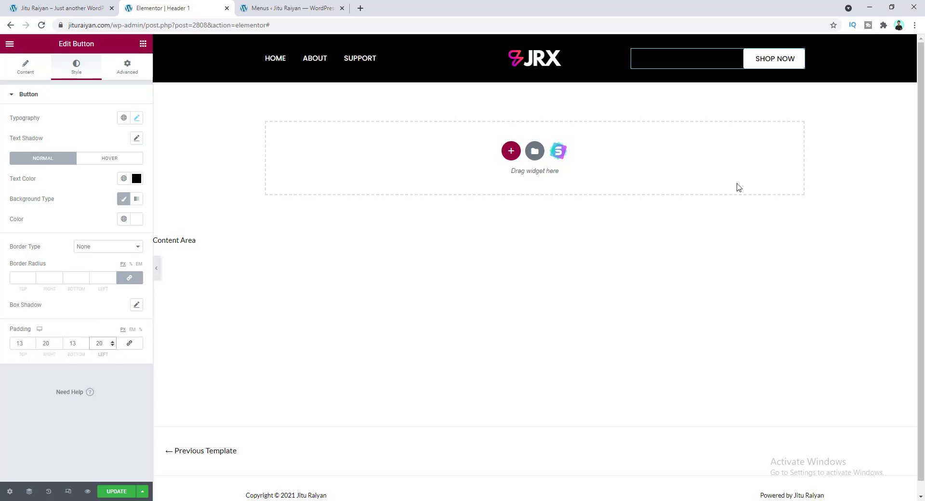
{"action": "left_click", "coordinate": [316, 196]}
Add an Include display condition for Singular, Pages, Home to the header template and save it
{"action": "left_click", "coordinate": [125, 493]}
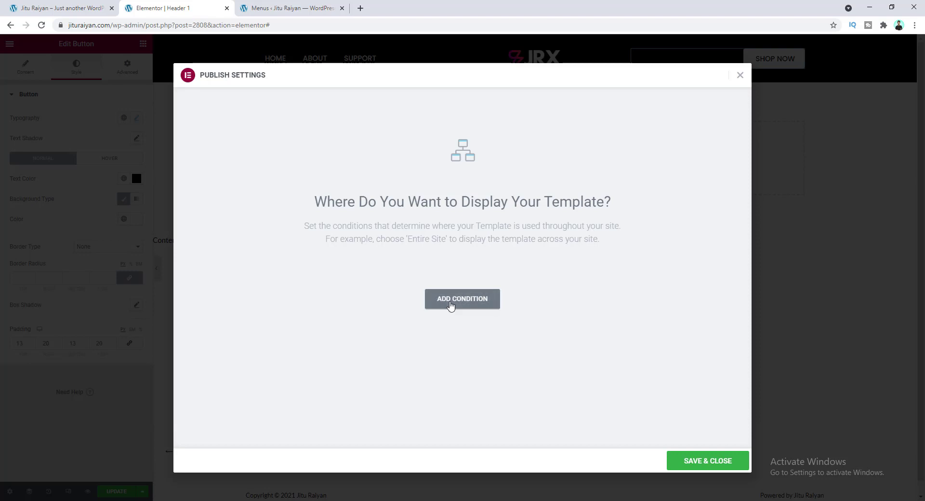
{"action": "left_click", "coordinate": [447, 302]}
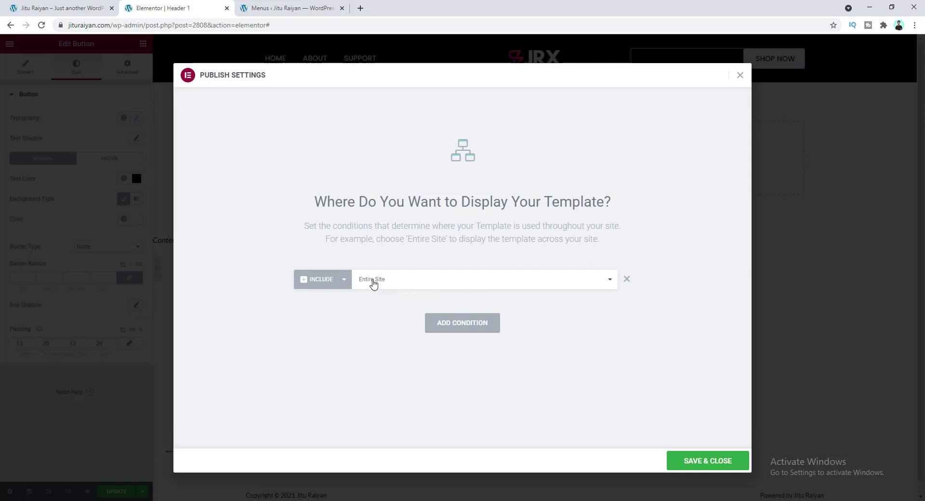
{"action": "left_click", "coordinate": [373, 282]}
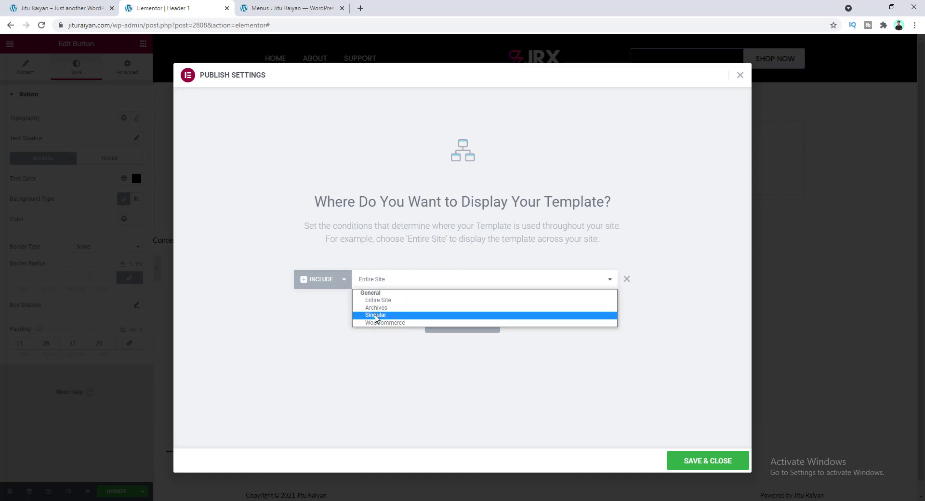
{"action": "left_click", "coordinate": [375, 316]}
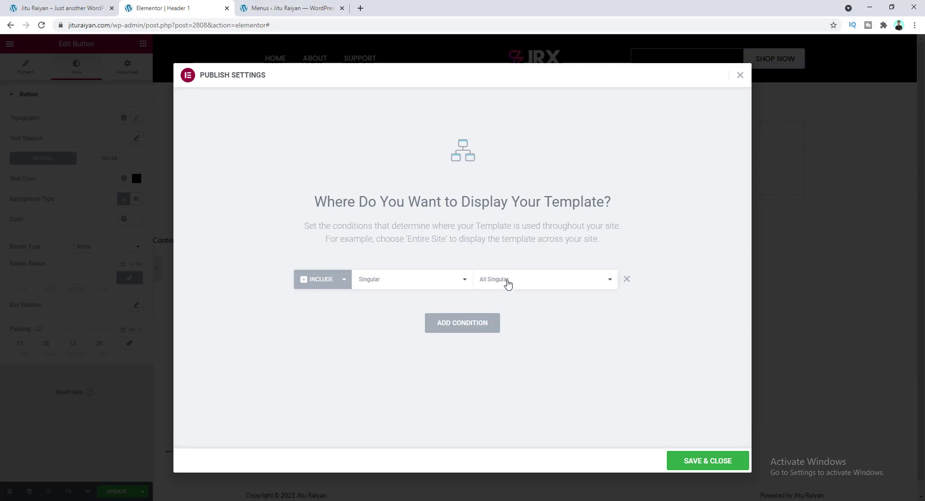
{"action": "left_click", "coordinate": [505, 284]}
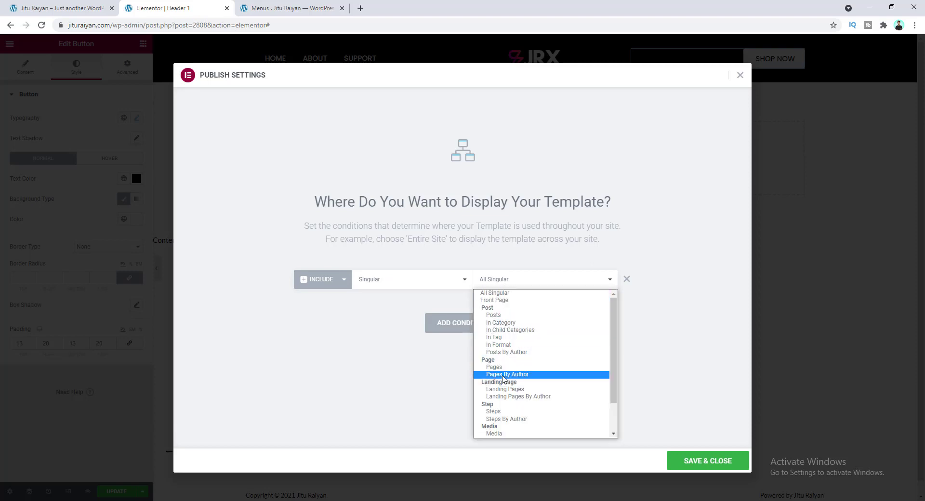
{"action": "left_click", "coordinate": [503, 367]}
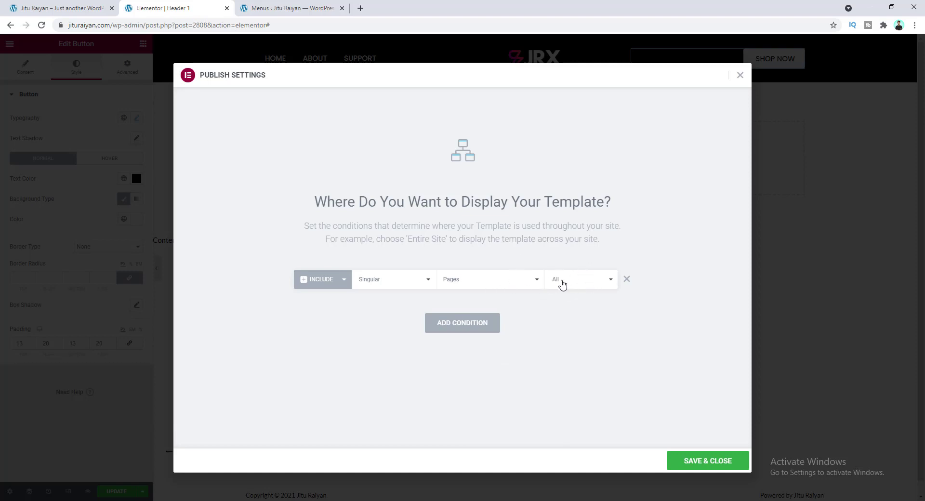
{"action": "left_click", "coordinate": [562, 284]}
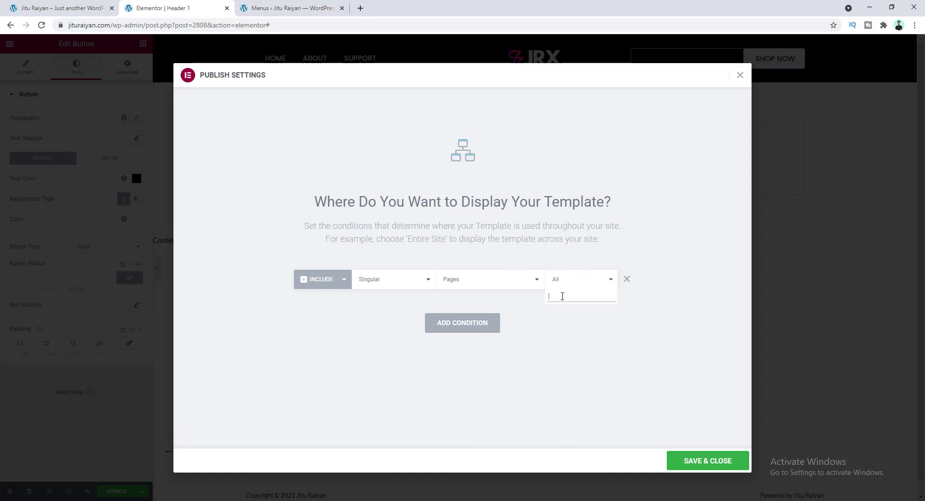
{"action": "type", "text": "home"}
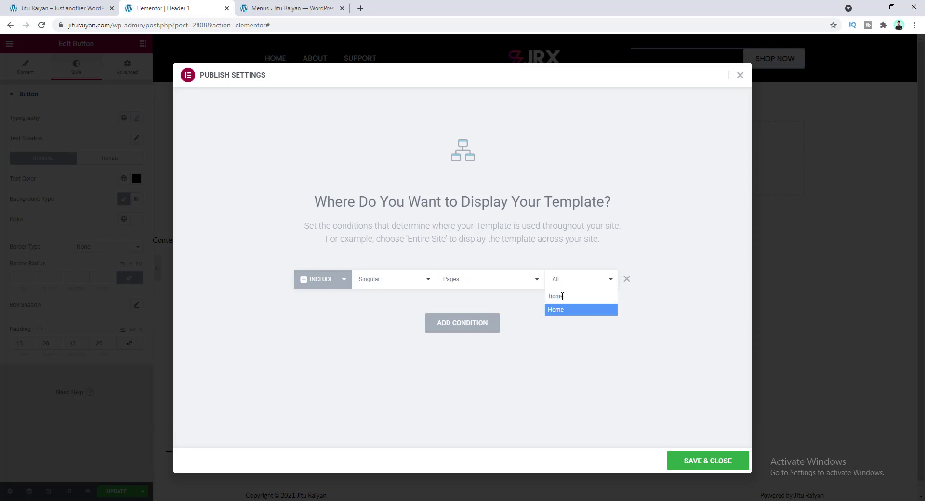
{"action": "left_click", "coordinate": [564, 312]}
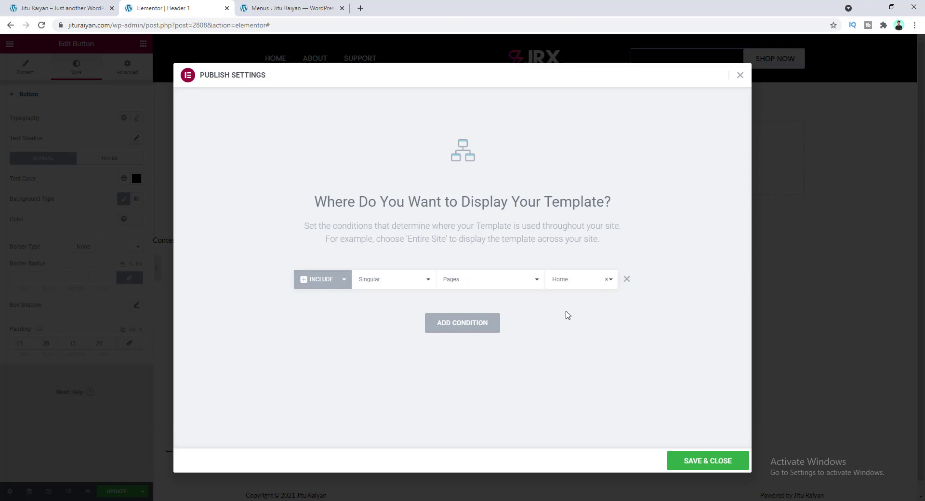
{"action": "left_click", "coordinate": [697, 466]}
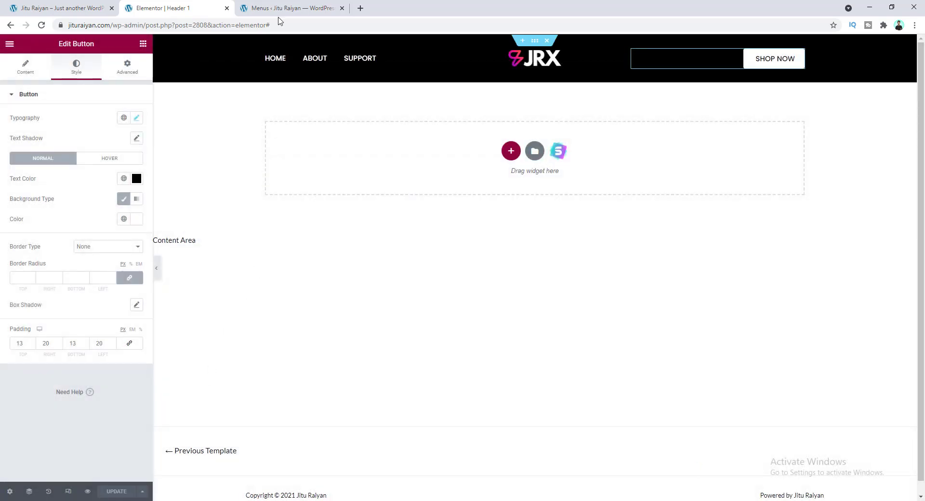
Load the site's live home page in the Menus browser tab to check the published header
{"action": "left_click", "coordinate": [277, 8]}
{"action": "left_click", "coordinate": [116, 26]}
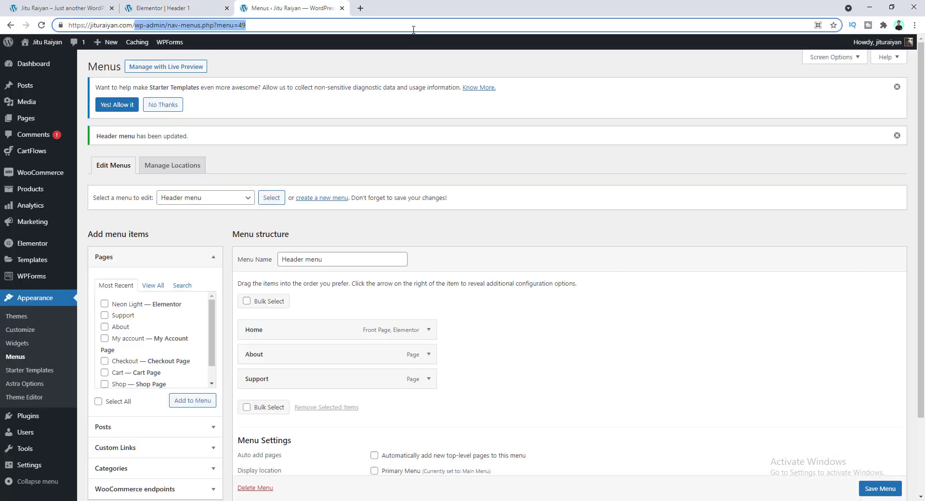
{"action": "type", "text": "jituraiyan.com"}
{"action": "key", "text": "Return"}
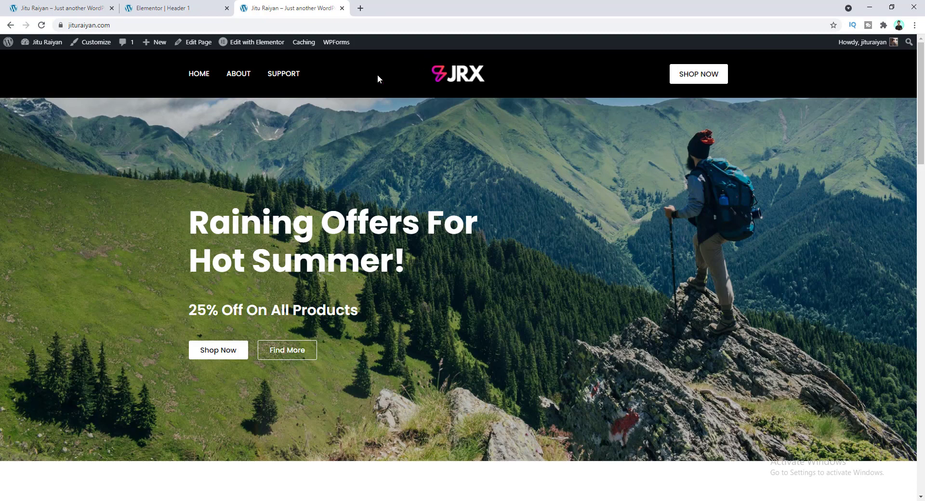
Return to the header template and make the header section's background fully transparent (#00000000)
{"action": "left_click", "coordinate": [171, 6]}
{"action": "mouse_move", "coordinate": [516, 78]}
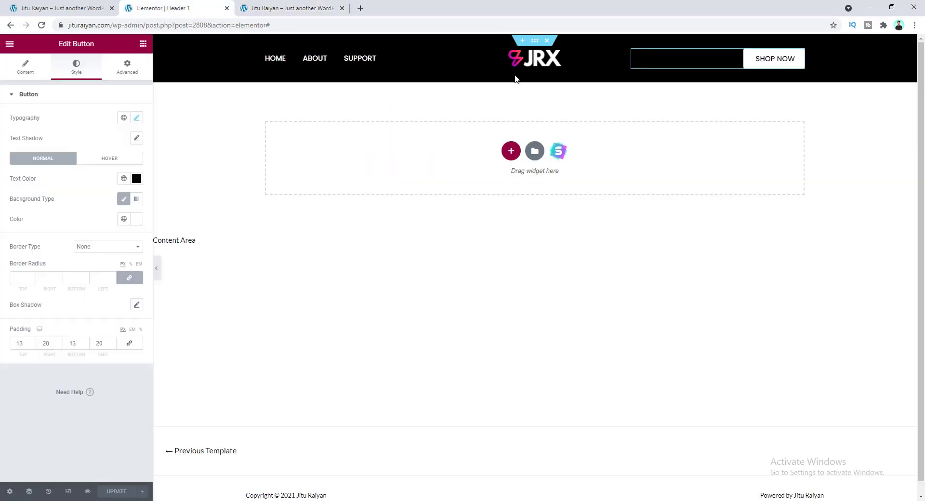
{"action": "left_click", "coordinate": [536, 42]}
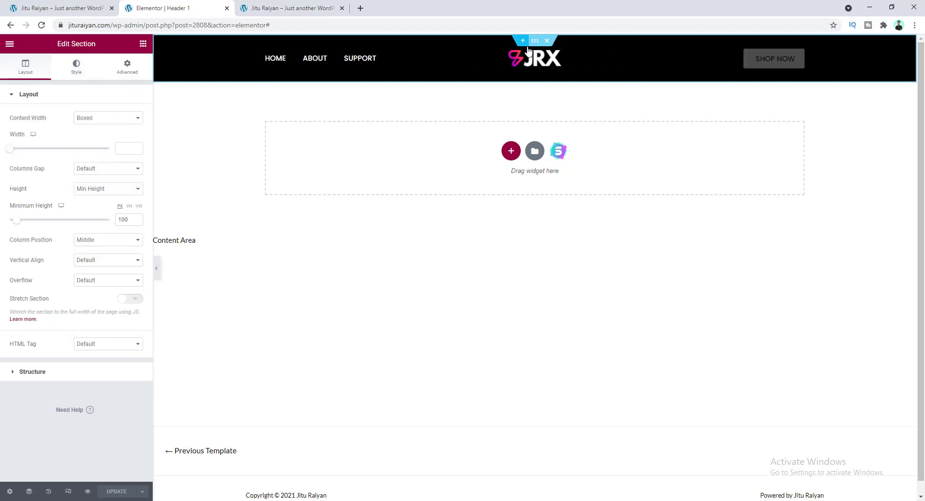
{"action": "left_click", "coordinate": [76, 68]}
{"action": "left_click", "coordinate": [137, 159]}
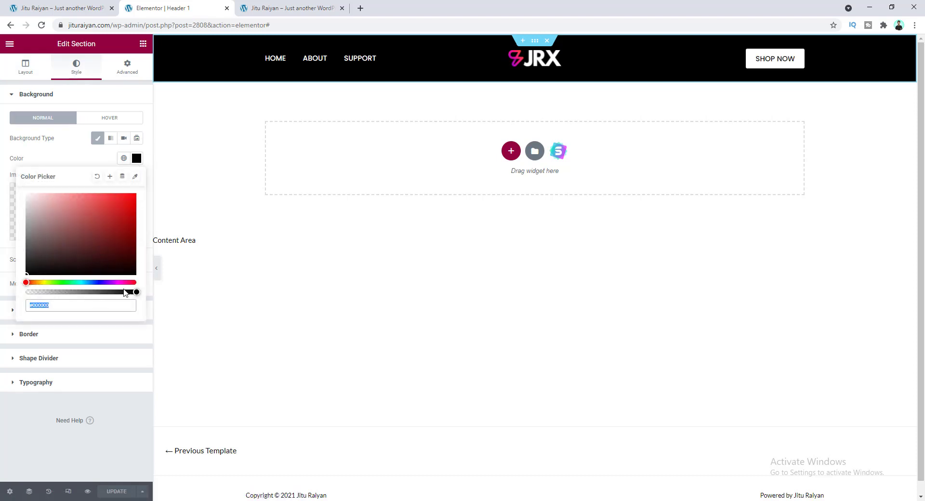
{"action": "left_click_drag", "start_coordinate": [134, 293], "coordinate": [27, 293]}
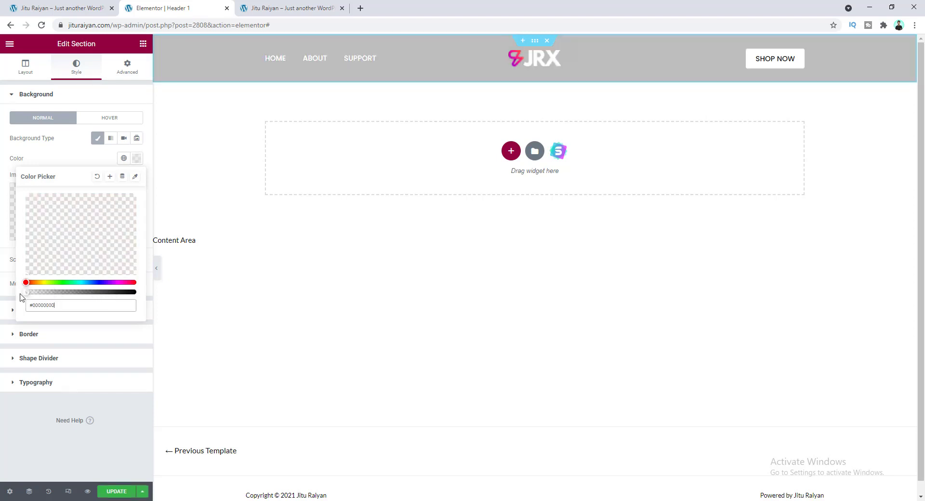
{"action": "left_click", "coordinate": [67, 159]}
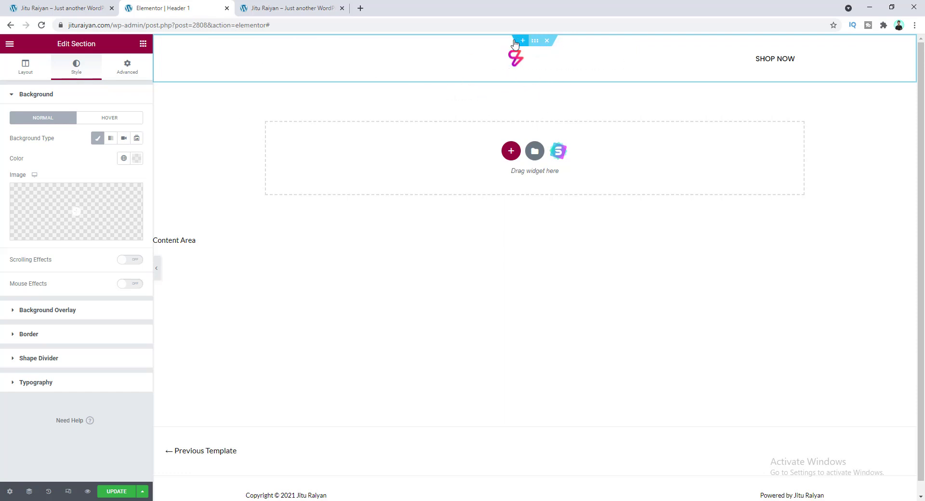
Unlink the header section's margin values and set the bottom margin to -100 px with the top at 0
{"action": "left_click", "coordinate": [127, 69]}
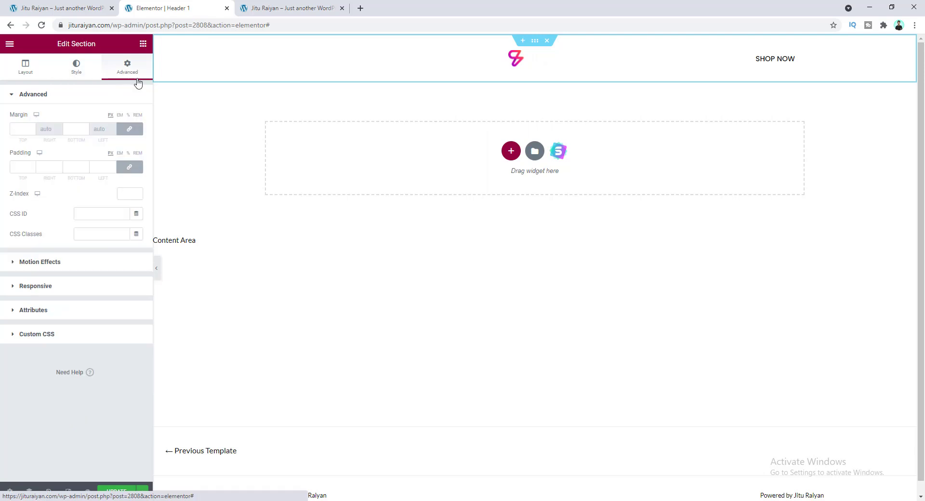
{"action": "left_click", "coordinate": [129, 129]}
{"action": "double_click", "coordinate": [79, 129]}
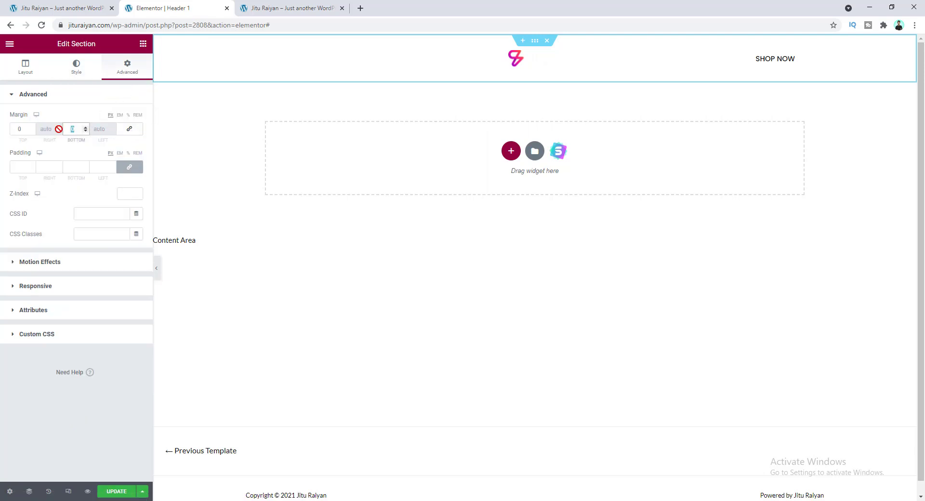
{"action": "type", "text": "0100"}
{"action": "key", "text": "BackSpace"}
{"action": "type", "text": "-100"}
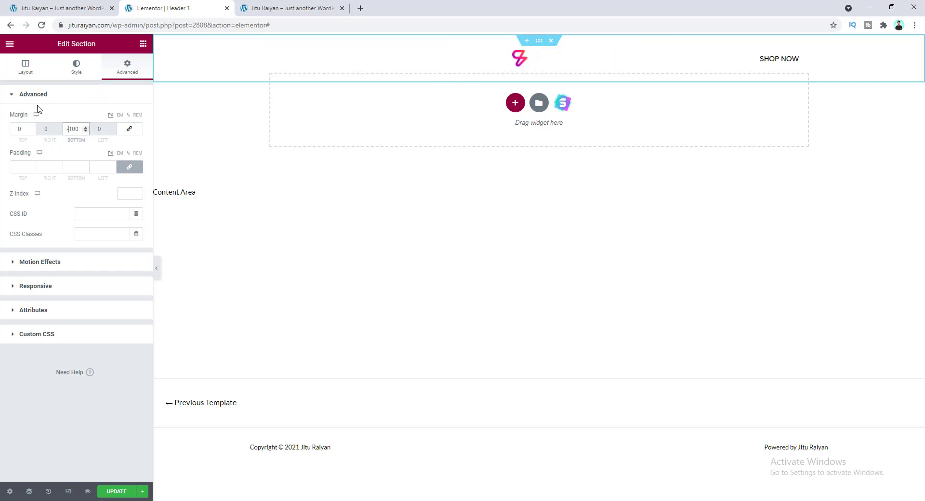
Set the header section's minimum height to 120 px
{"action": "left_click", "coordinate": [28, 71]}
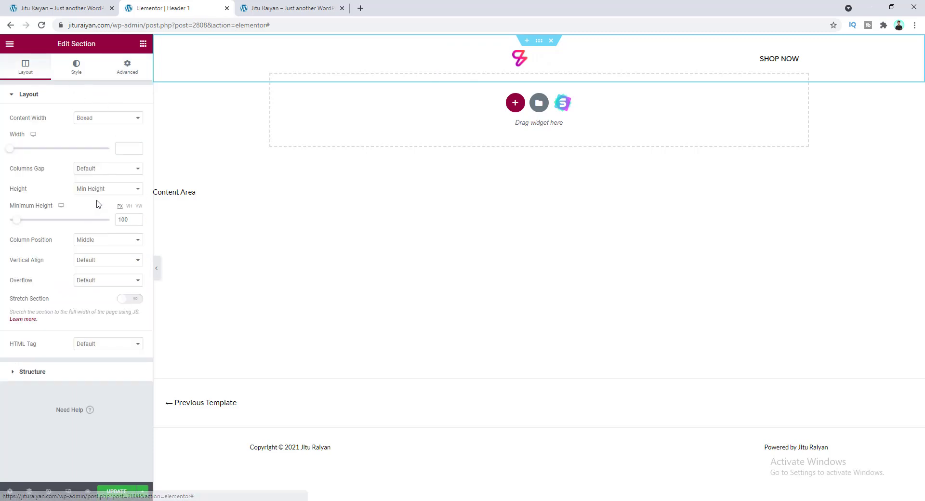
{"action": "left_click", "coordinate": [118, 219]}
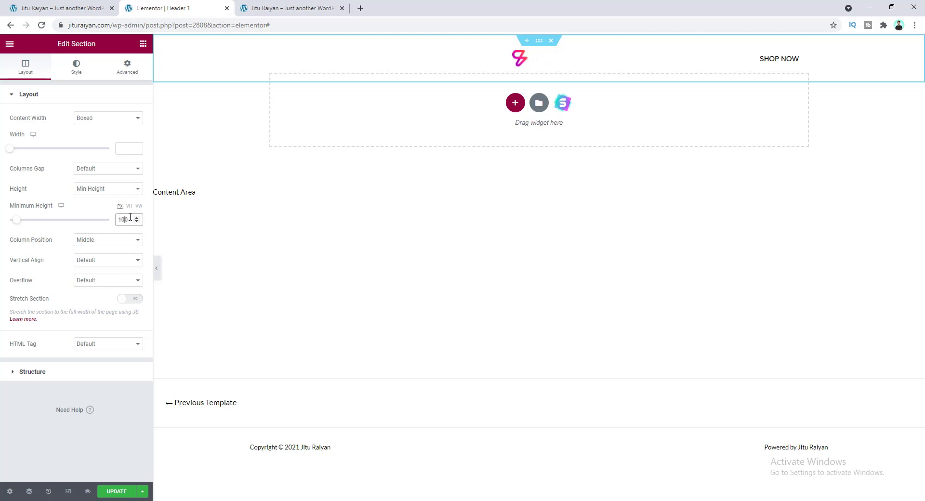
{"action": "key", "text": "BackSpace"}
{"action": "type", "text": "2"}
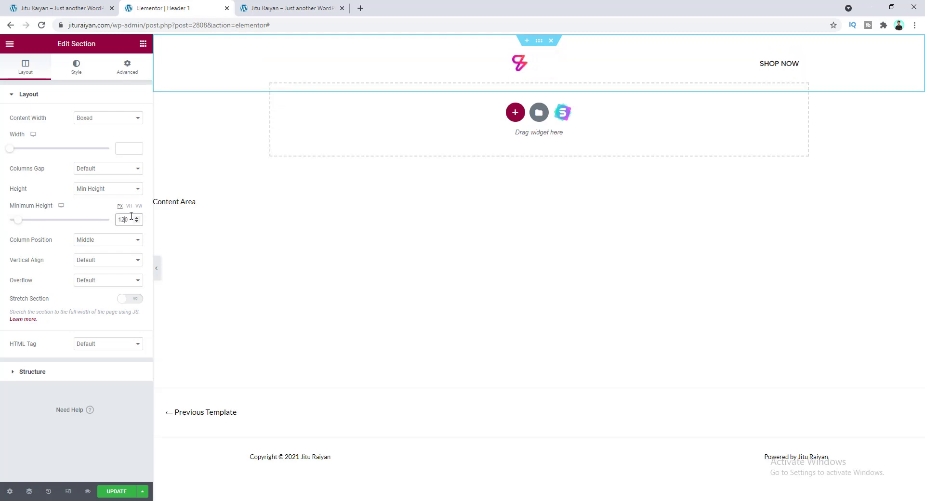
Set the header section's bottom margin to -120 px and update the template
{"action": "left_click", "coordinate": [128, 66]}
{"action": "left_click", "coordinate": [84, 126]}
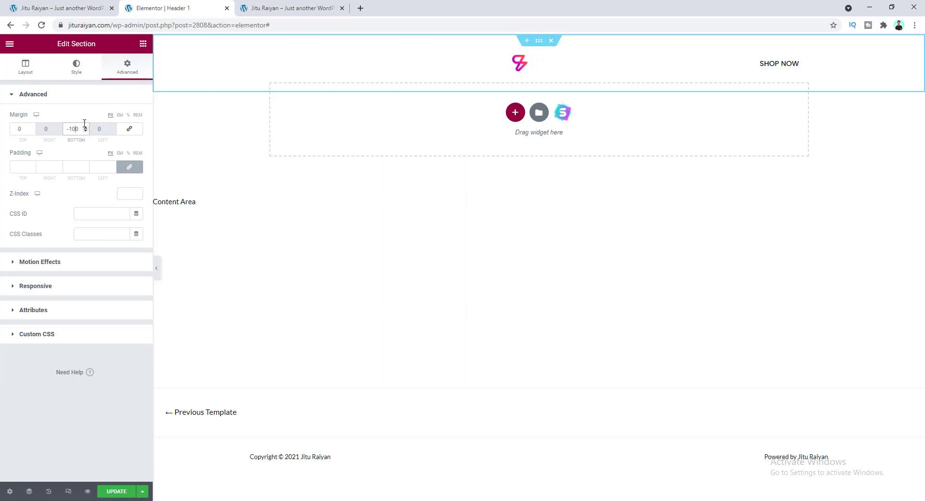
{"action": "type", "text": "2"}
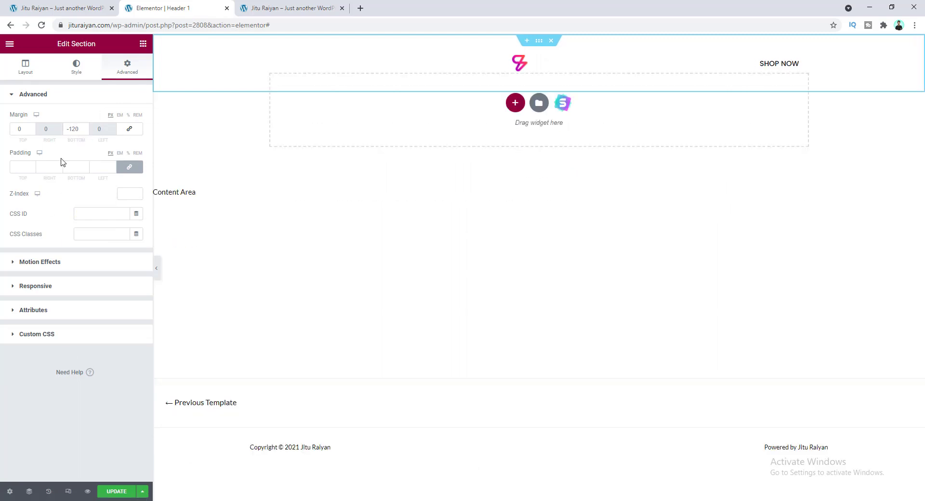
{"action": "left_click", "coordinate": [118, 492]}
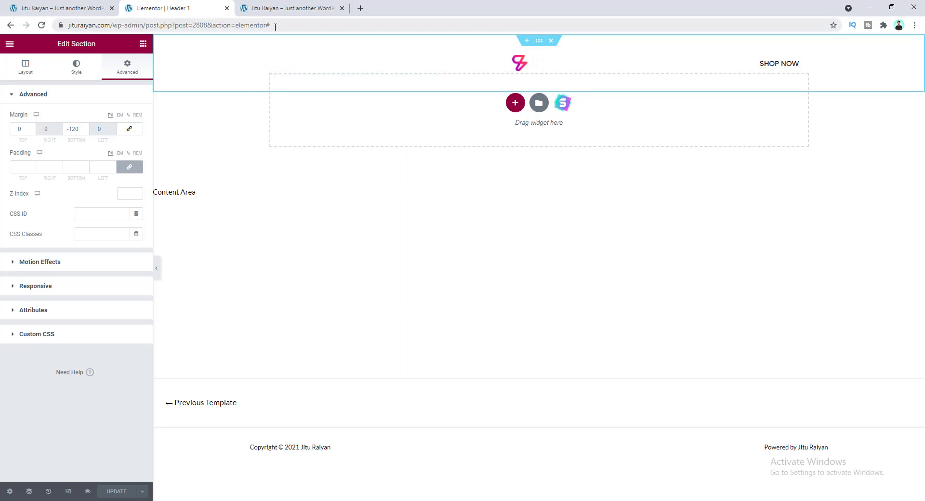
Reload the live home page to check how the transparent header overlaps the hero image
{"action": "left_click", "coordinate": [270, 8]}
{"action": "left_click", "coordinate": [219, 28]}
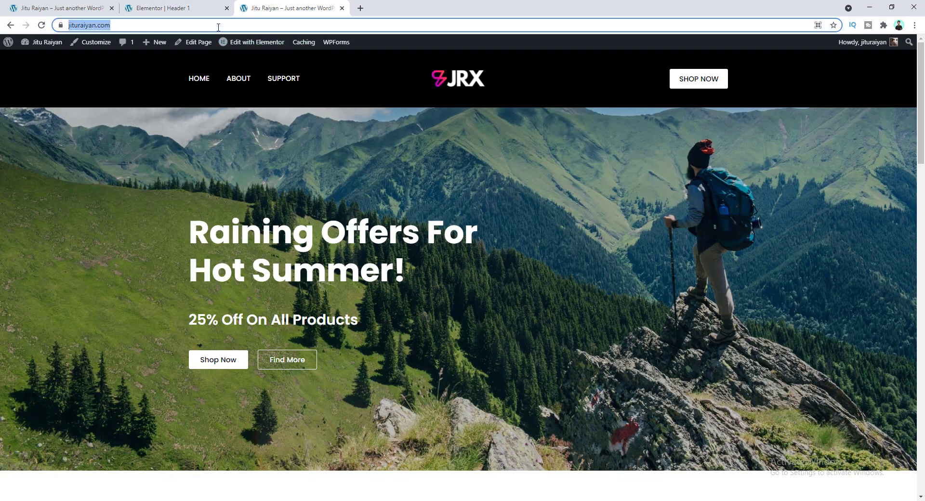
{"action": "key", "text": "Return"}
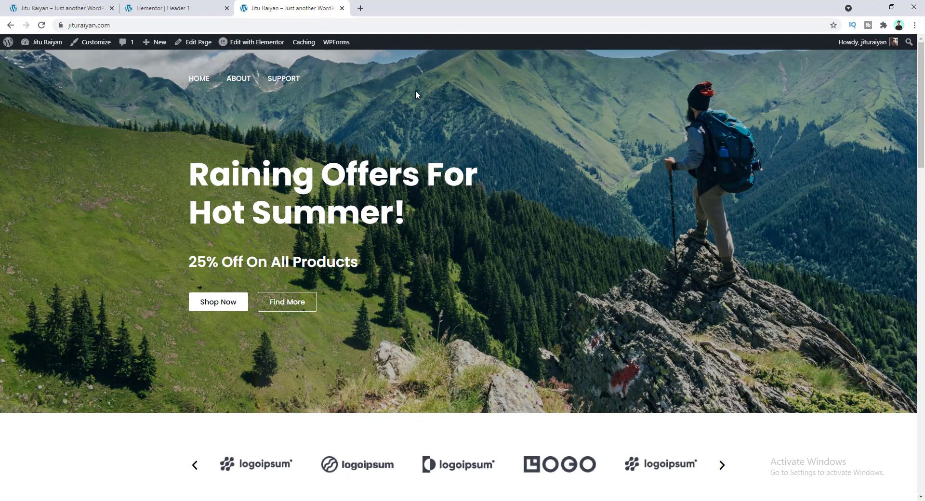
Set the header section's Z-index to 10, update the template and recheck the header on the live home page
{"action": "left_click", "coordinate": [163, 8]}
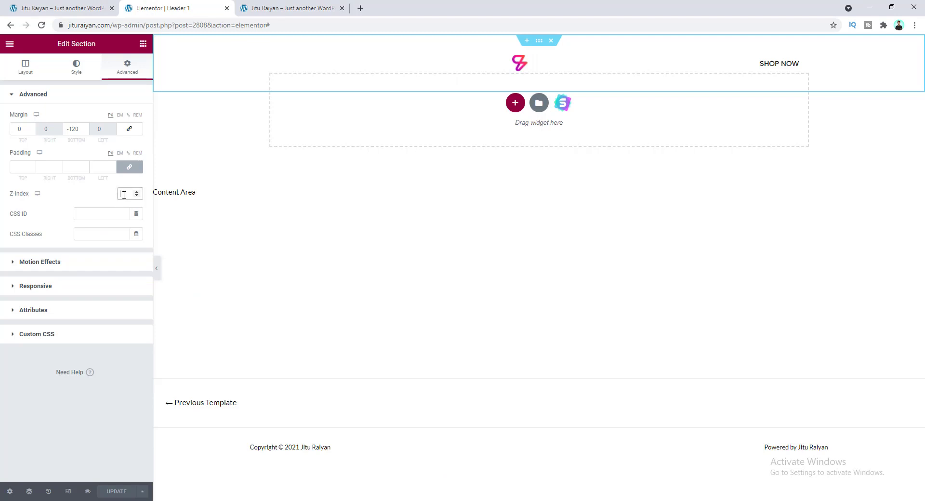
{"action": "type", "text": "1"}
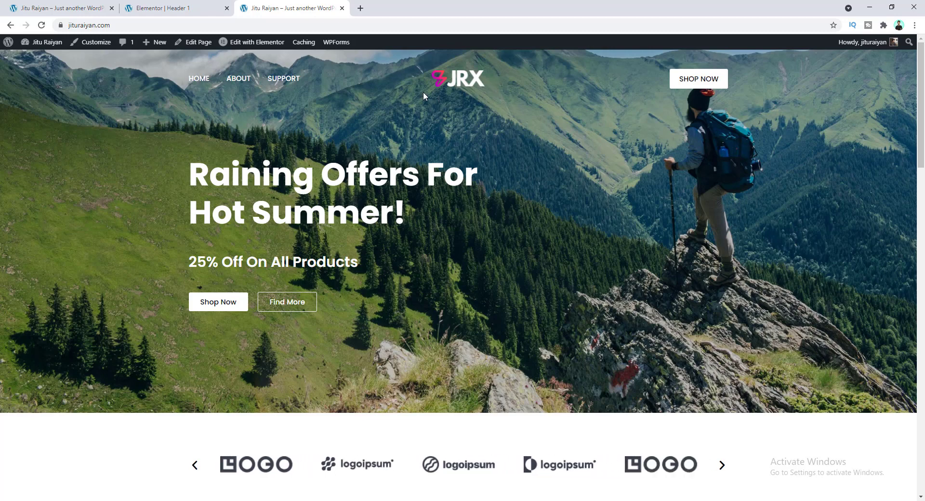
{"action": "left_click", "coordinate": [178, 7]}
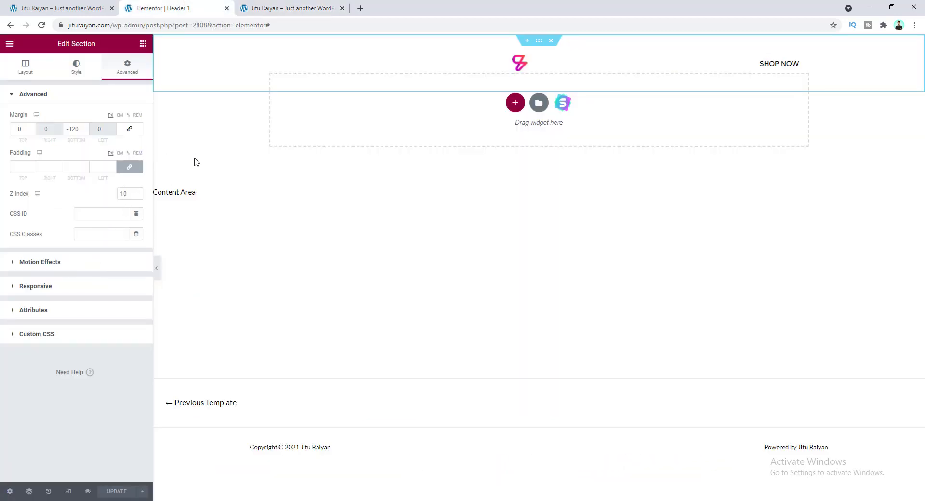
{"action": "left_click", "coordinate": [291, 6]}
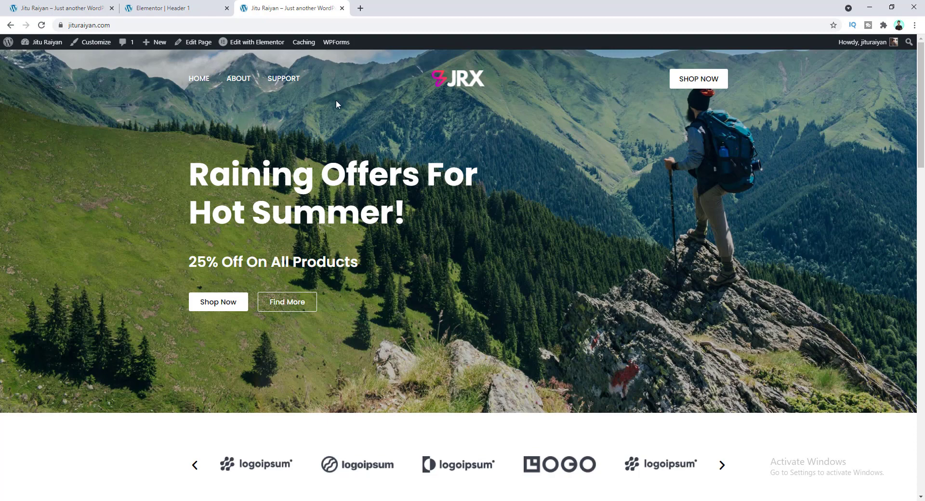
Examine the overlaid header's scrolling behaviour on the live home page, and return to the header template
{"action": "left_click", "coordinate": [162, 8]}
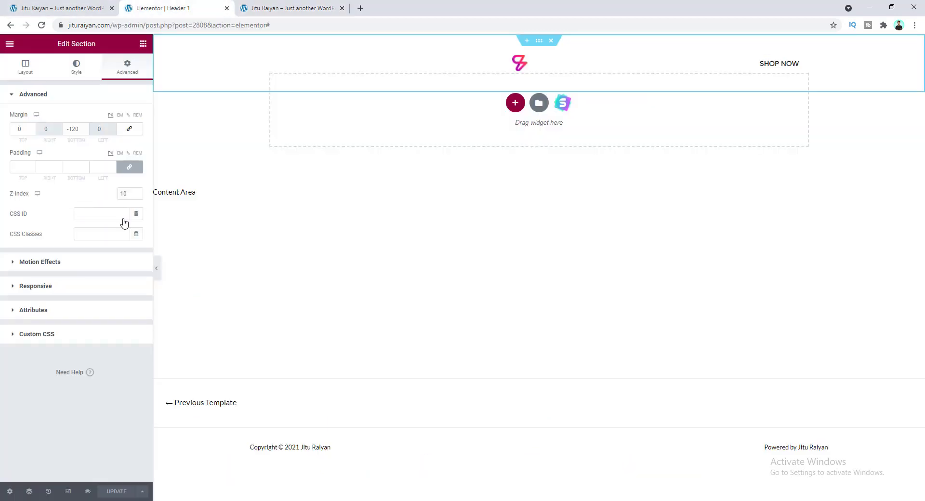
{"action": "left_click", "coordinate": [309, 5]}
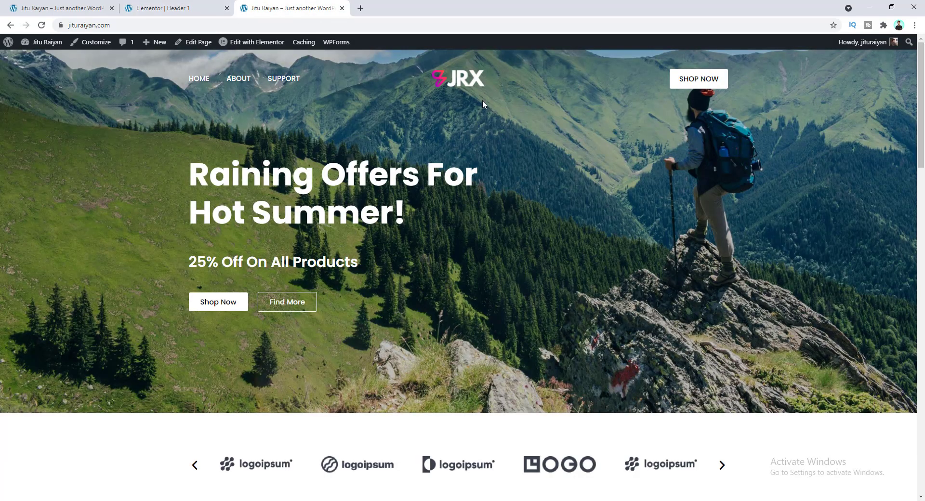
{"action": "scroll", "coordinate": [545, 172], "scroll_direction": "down", "scroll_amount": 6}
{"action": "scroll", "coordinate": [545, 172], "scroll_direction": "up", "scroll_amount": 6}
{"action": "scroll", "coordinate": [478, 141], "scroll_direction": "down", "scroll_amount": 2}
{"action": "scroll", "coordinate": [478, 145], "scroll_direction": "up", "scroll_amount": 2}
{"action": "left_click", "coordinate": [195, 5]}
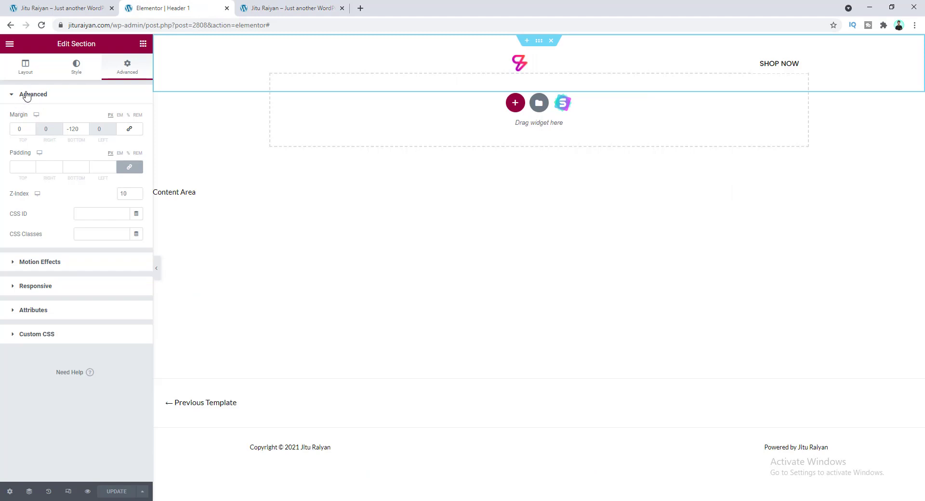
Make the header section sticky to the top on desktop, tablet and mobile, and update the template
{"action": "left_click", "coordinate": [49, 262]}
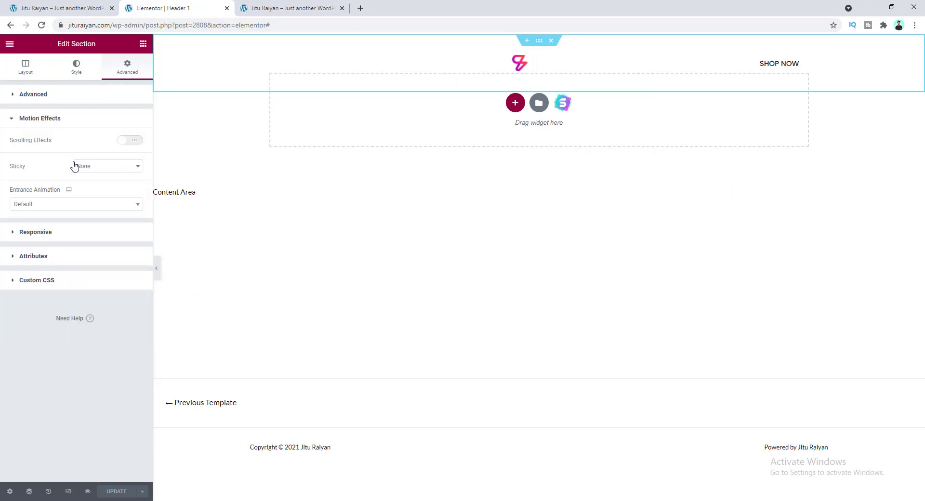
{"action": "left_click", "coordinate": [107, 168]}
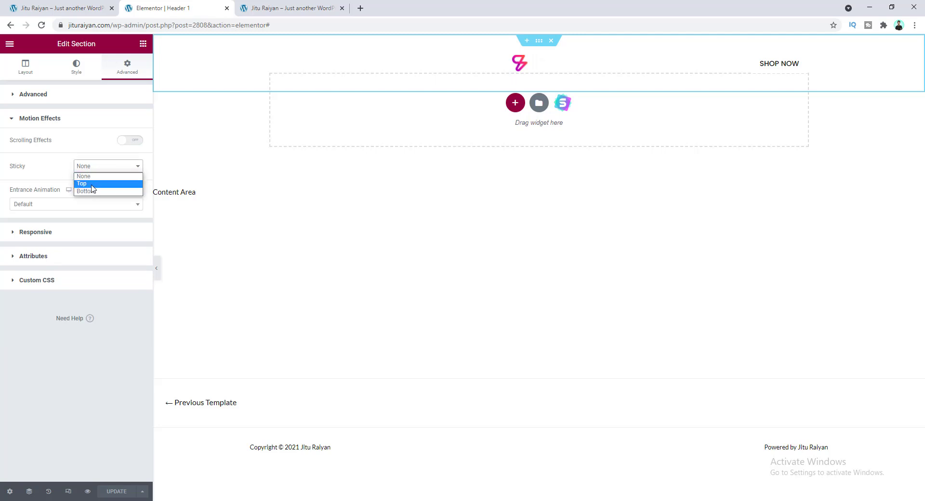
{"action": "left_click", "coordinate": [93, 185]}
{"action": "left_click", "coordinate": [114, 491]}
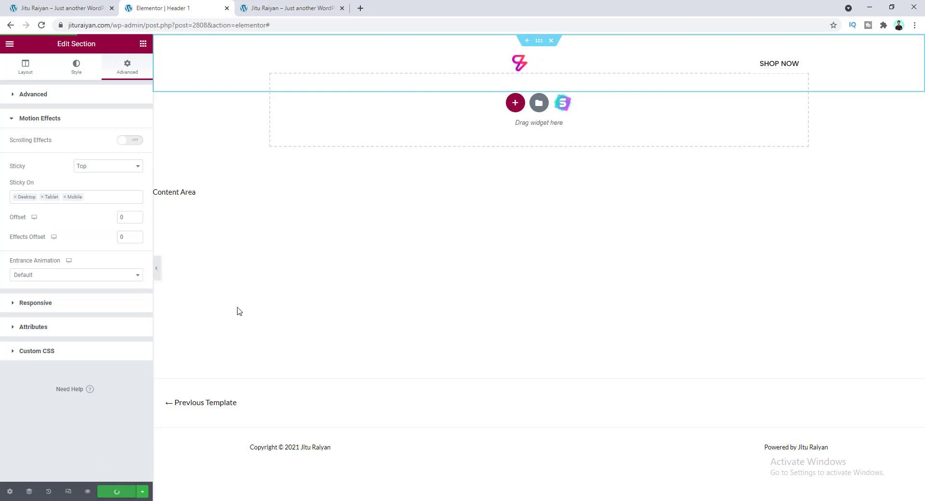
Examine how the sticky transparent header behaves over the hero, category cards and product grid on the live home page
{"action": "left_click", "coordinate": [273, 8]}
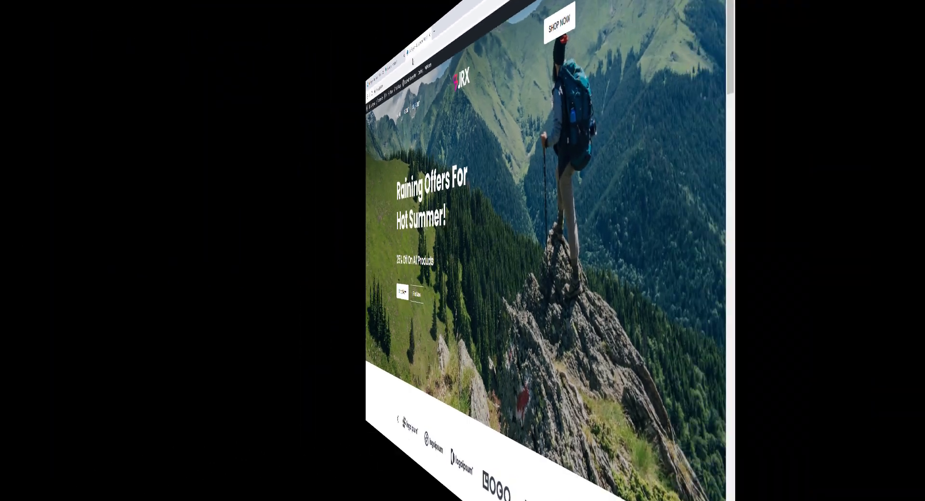
{"action": "scroll", "coordinate": [137, 139], "scroll_direction": "down", "scroll_amount": 4}
{"action": "scroll", "coordinate": [137, 139], "scroll_direction": "up", "scroll_amount": 5}
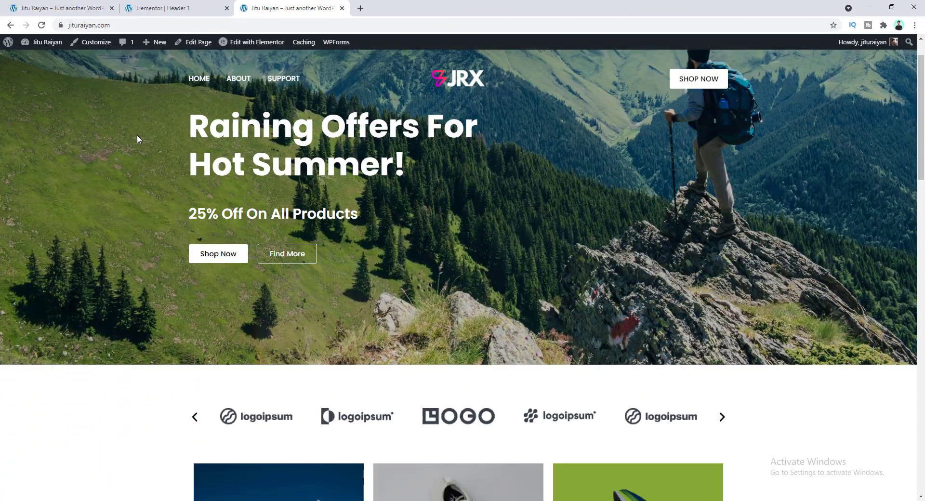
{"action": "scroll", "coordinate": [137, 139], "scroll_direction": "down", "scroll_amount": 5}
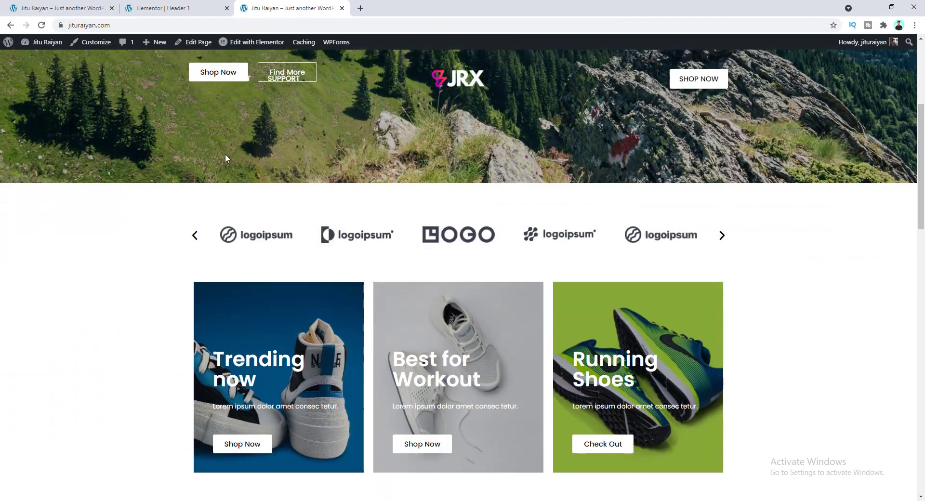
{"action": "scroll", "coordinate": [225, 155], "scroll_direction": "up", "scroll_amount": 5}
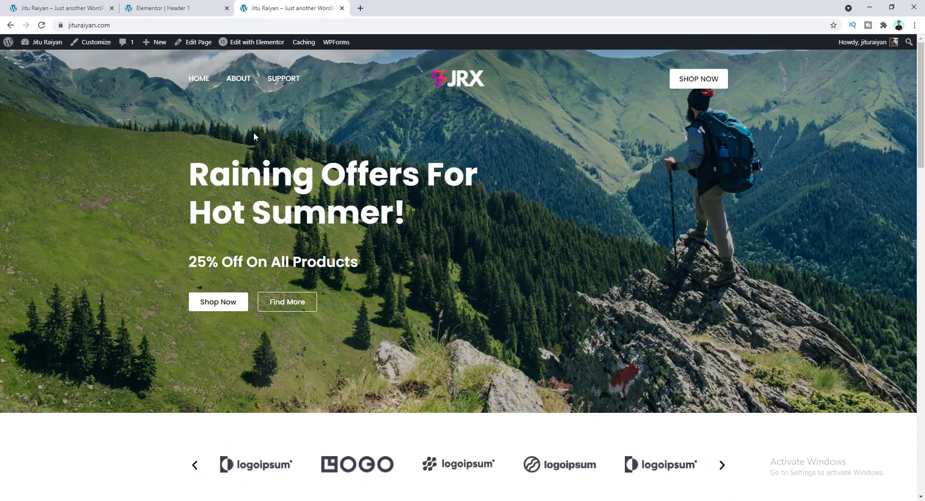
{"action": "scroll", "coordinate": [236, 131], "scroll_direction": "down", "scroll_amount": 5}
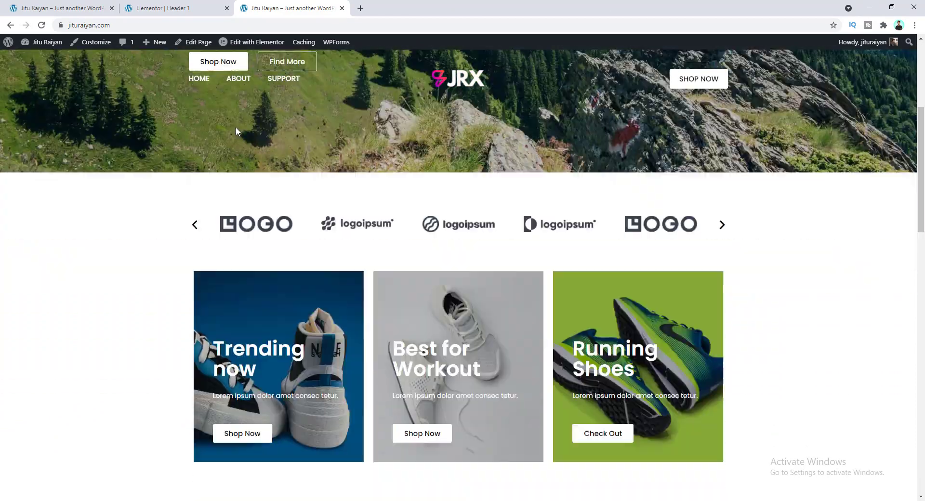
{"action": "scroll", "coordinate": [236, 131], "scroll_direction": "down", "scroll_amount": 5}
{"action": "scroll", "coordinate": [235, 130], "scroll_direction": "up", "scroll_amount": 3}
{"action": "scroll", "coordinate": [236, 130], "scroll_direction": "down", "scroll_amount": 4}
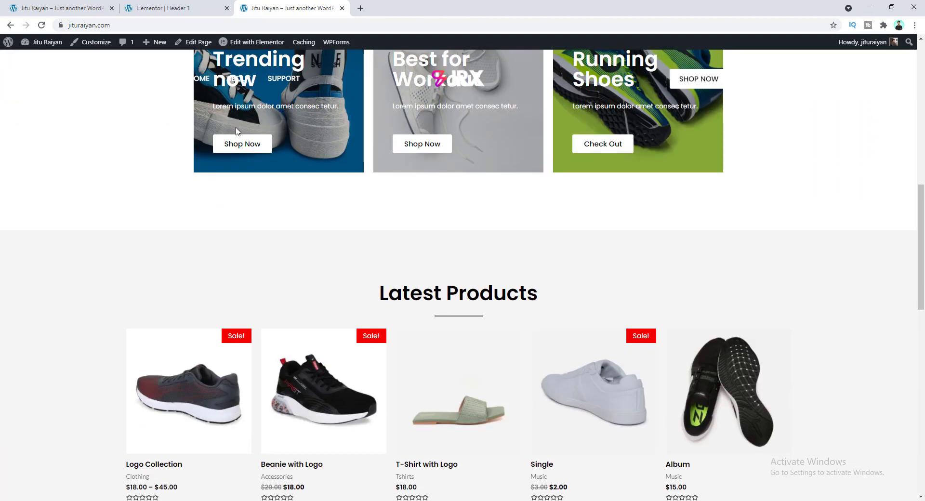
{"action": "scroll", "coordinate": [367, 144], "scroll_direction": "down", "scroll_amount": 6}
{"action": "scroll", "coordinate": [296, 153], "scroll_direction": "up", "scroll_amount": 2}
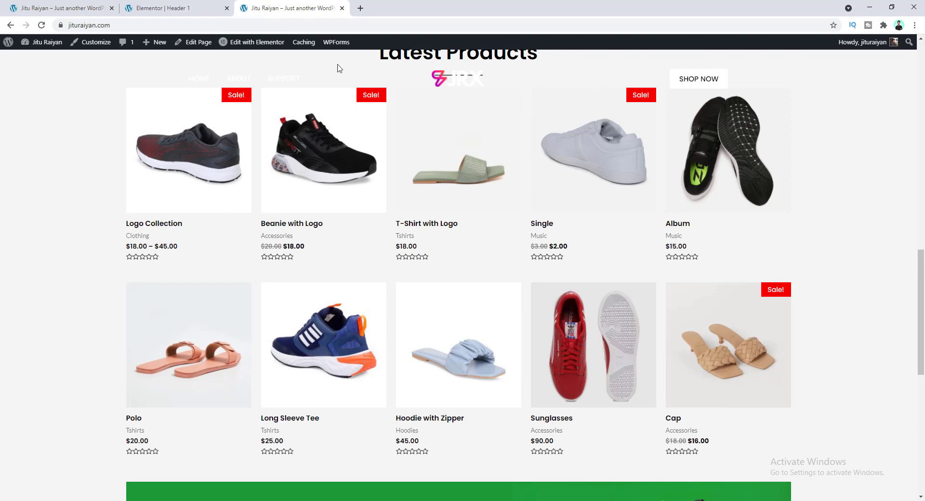
Add custom CSS giving the sticky header section a #000000a6 background, 10px backdrop blur, 80px minimum height and 0.3s transitions, and update the template
{"action": "left_click", "coordinate": [183, 7]}
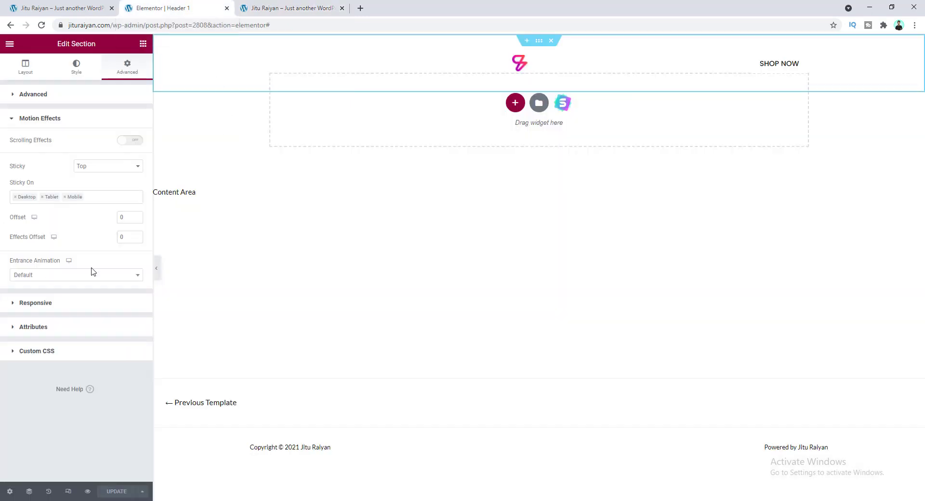
{"action": "left_click", "coordinate": [72, 94]}
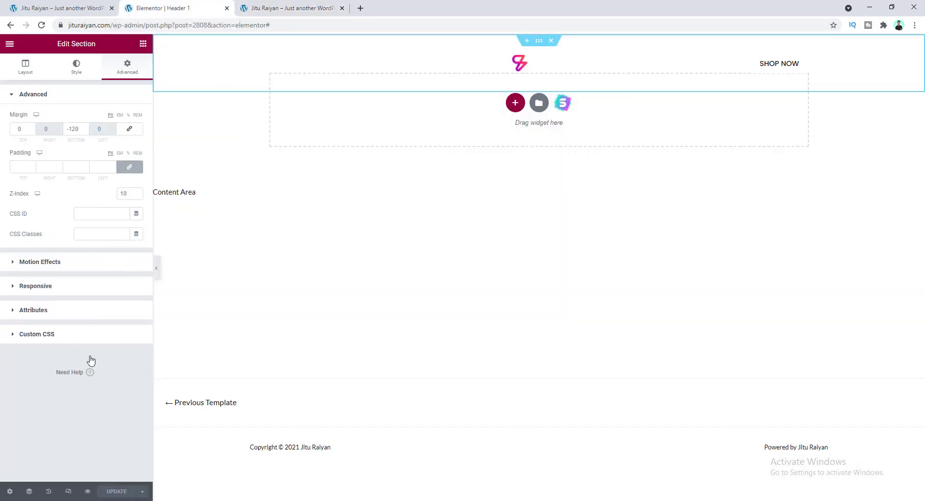
{"action": "left_click", "coordinate": [81, 340]}
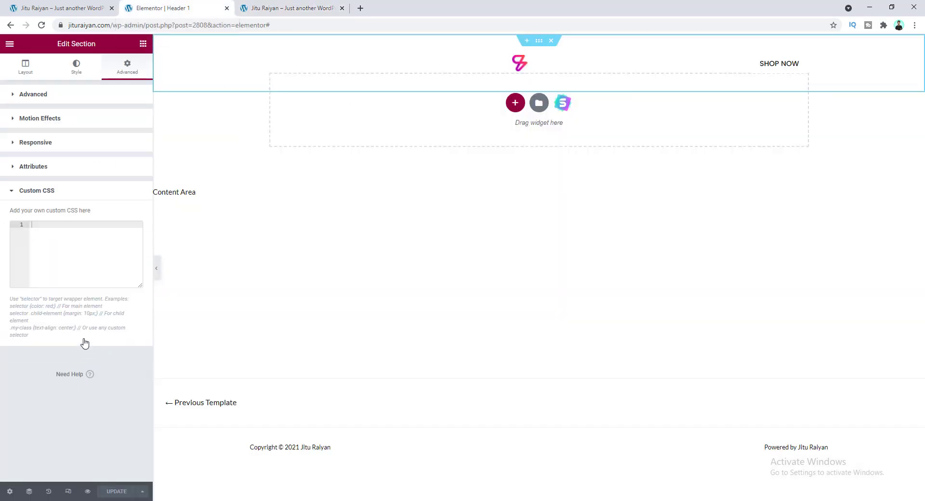
{"action": "left_click", "coordinate": [77, 240]}
{"action": "type", "text": "selector{     --background: #000000a6;     --blur: 10px;     --height: 80px; } selector.elementor-sticky--effects{     background: var(--background) !important;     -webkit-backdrop-filter: blur(var(--blur));     backdrop-filter: blur(var(--blur)); } selector.elementor-sticky--effects .elementor-container{     min-height: var(--height);     -webkit-transition: all 0.3s;     -o-transition: all 0.3s;     transition: all 0.3s; }"}
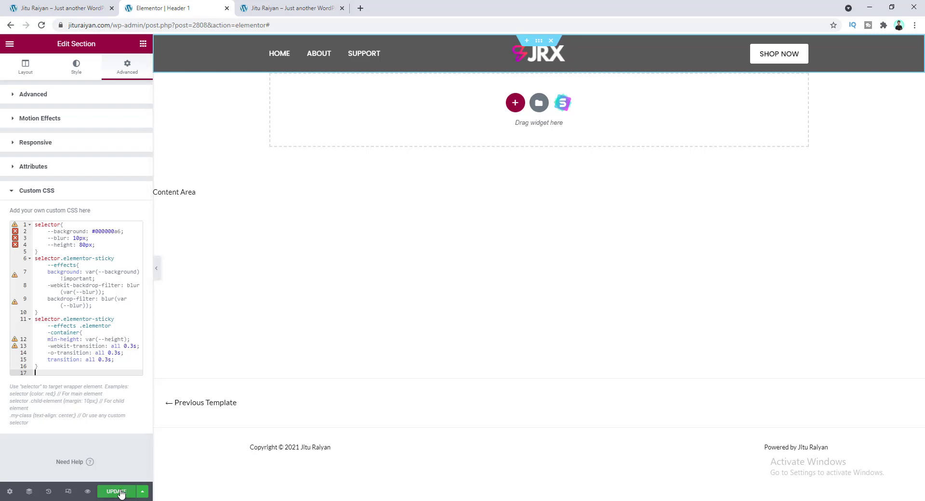
Reload the live home page and examine the header's dark blurred glass effect over the page content and at the very top
{"action": "left_click", "coordinate": [289, 8]}
{"action": "left_click", "coordinate": [261, 29]}
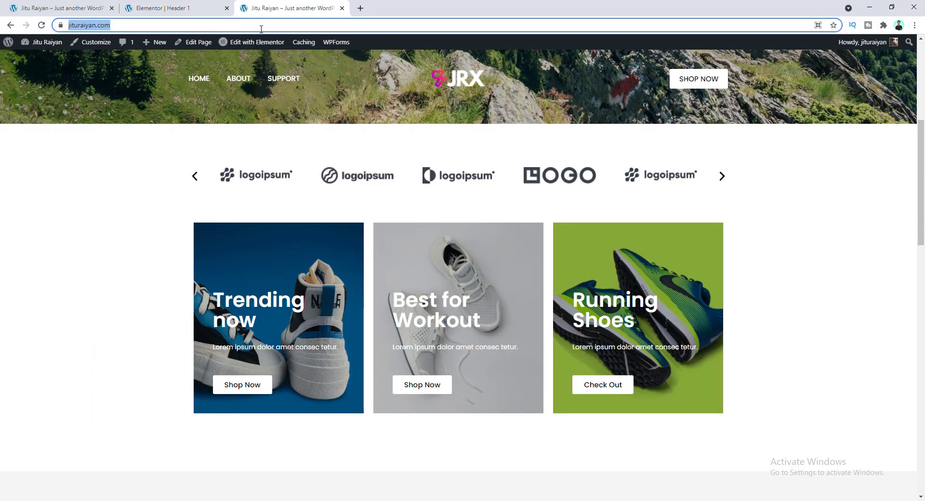
{"action": "key", "text": "Return"}
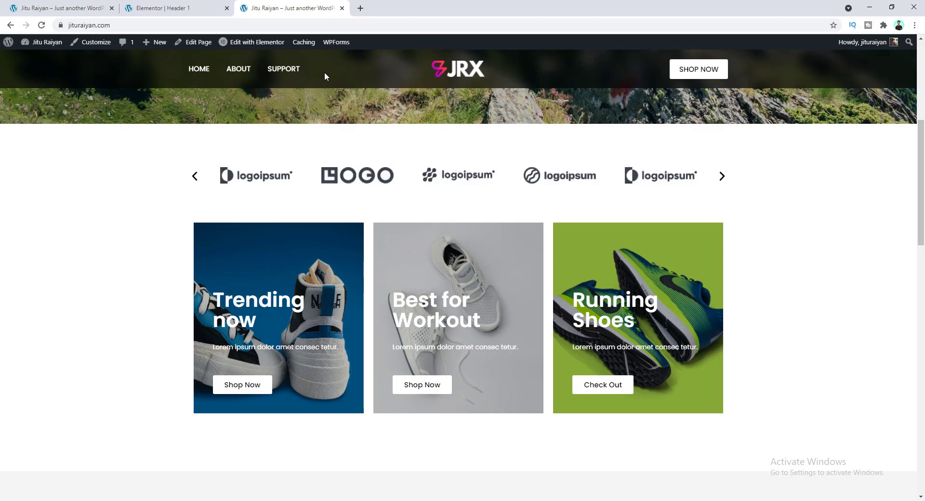
{"action": "scroll", "coordinate": [342, 70], "scroll_direction": "down", "scroll_amount": 3}
{"action": "scroll", "coordinate": [293, 114], "scroll_direction": "down", "scroll_amount": 2}
{"action": "scroll", "coordinate": [294, 113], "scroll_direction": "up", "scroll_amount": 3}
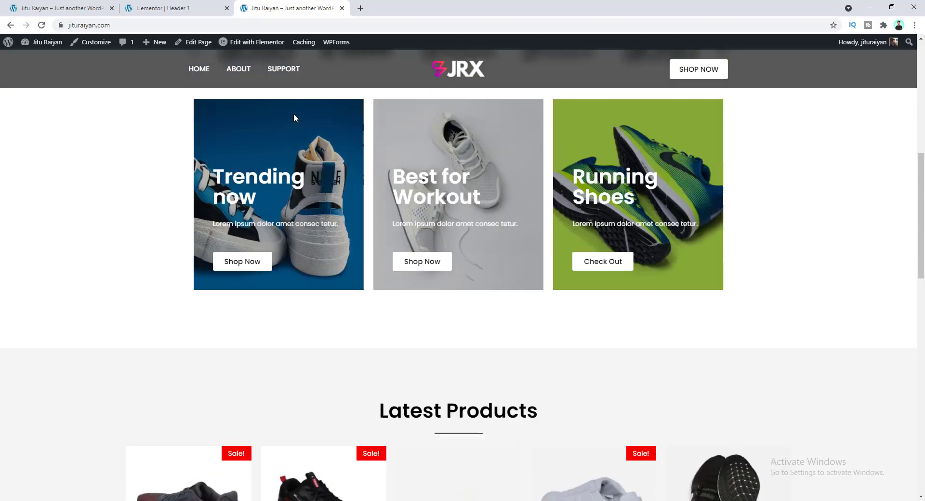
{"action": "scroll", "coordinate": [293, 113], "scroll_direction": "down", "scroll_amount": 3}
{"action": "scroll", "coordinate": [337, 106], "scroll_direction": "down", "scroll_amount": 4}
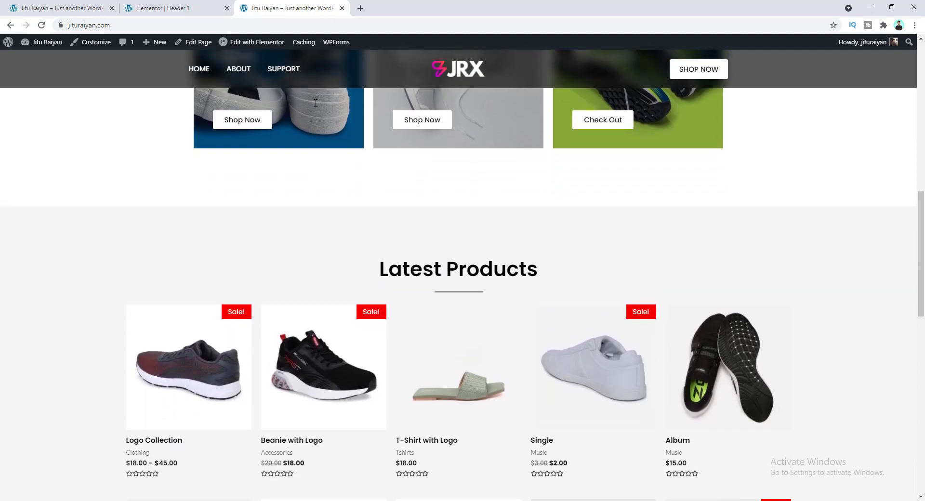
{"action": "scroll", "coordinate": [365, 100], "scroll_direction": "down", "scroll_amount": 3}
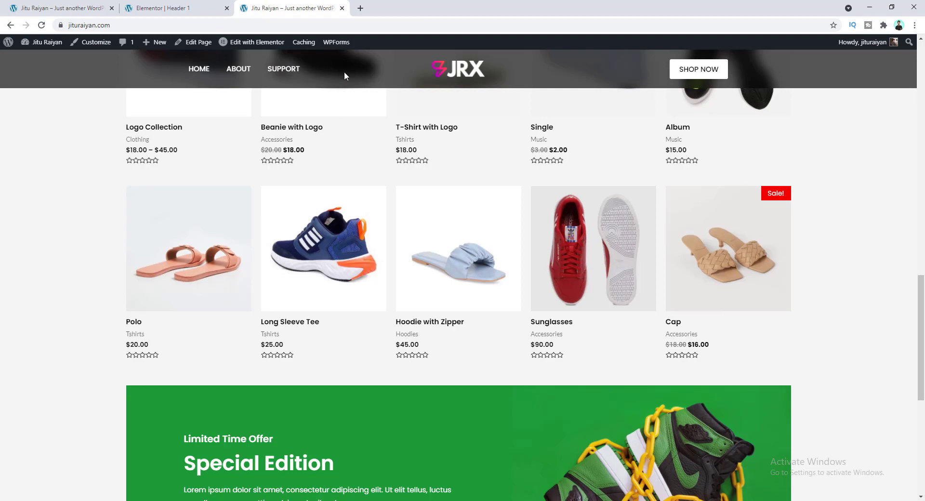
{"action": "scroll", "coordinate": [381, 109], "scroll_direction": "down", "scroll_amount": 3}
{"action": "scroll", "coordinate": [379, 111], "scroll_direction": "up", "scroll_amount": 1}
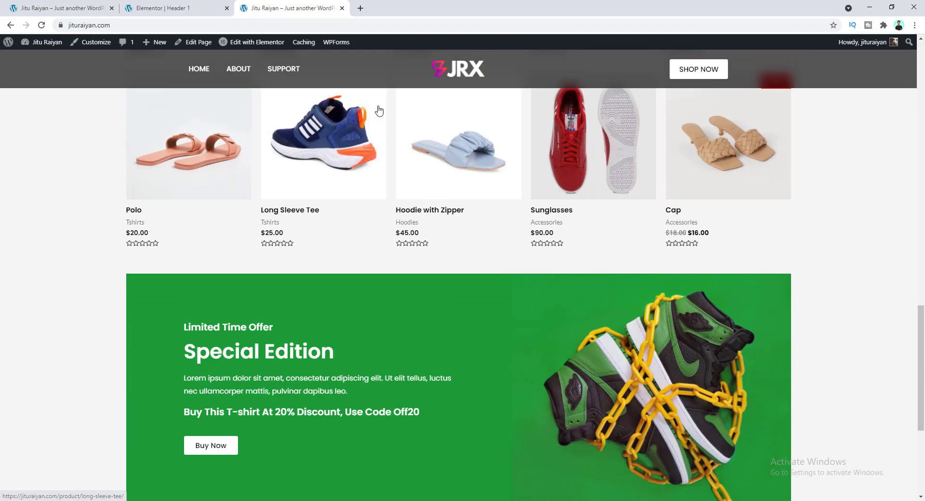
{"action": "scroll", "coordinate": [379, 111], "scroll_direction": "up", "scroll_amount": 20}
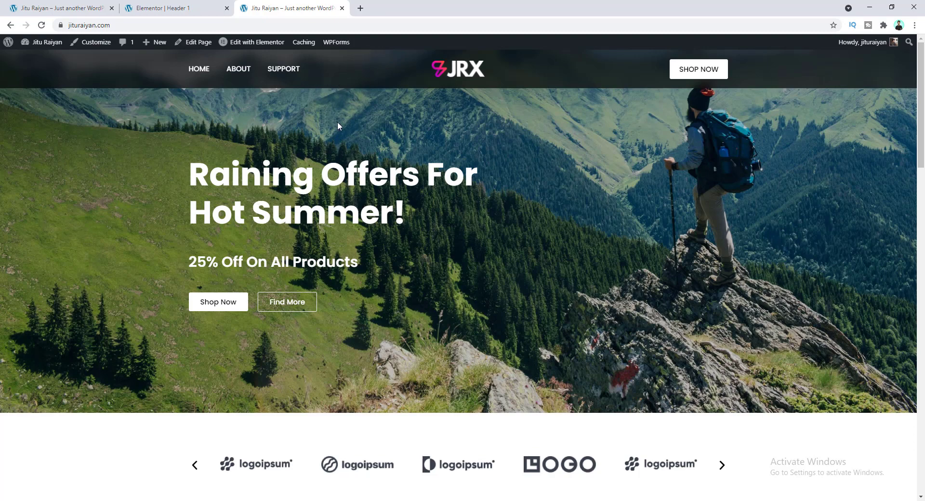
Set the header section's sticky effects offset to 200, update the template and reload the live home page
{"action": "left_click", "coordinate": [174, 8]}
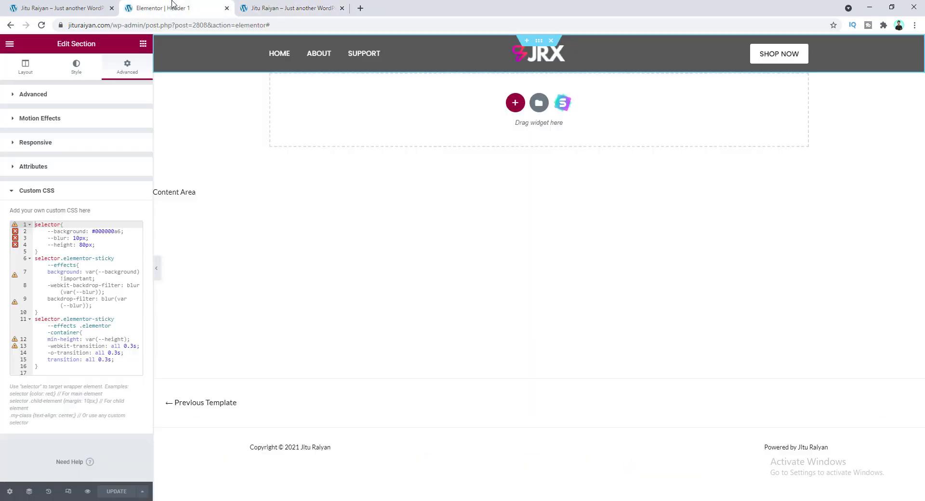
{"action": "left_click", "coordinate": [70, 120]}
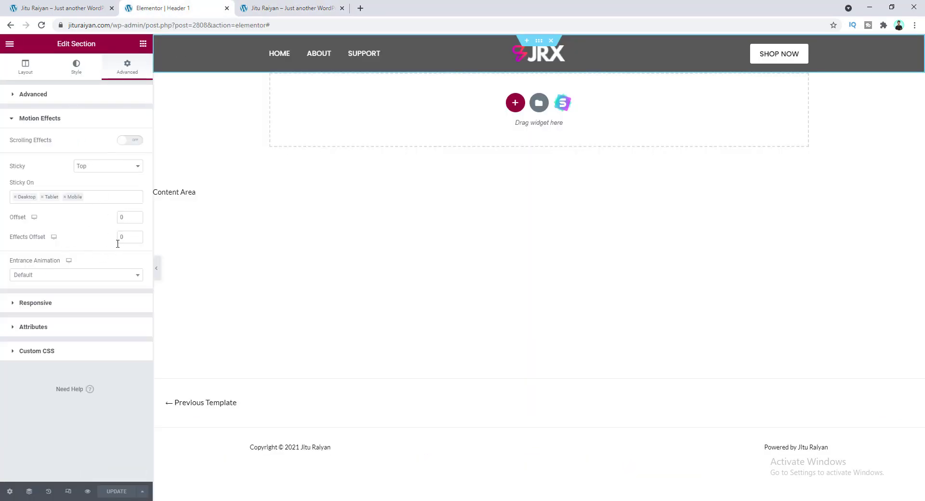
{"action": "left_click_drag", "start_coordinate": [125, 239], "coordinate": [110, 243]}
{"action": "type", "text": "100"}
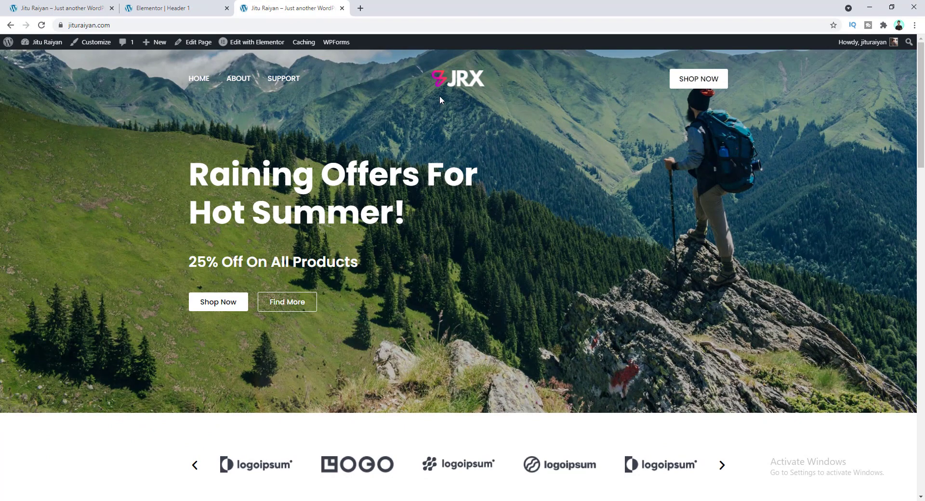
Check on the live home page when the header changes from transparent to the shrunken glass style during scrolling
{"action": "scroll", "coordinate": [386, 98], "scroll_direction": "down", "scroll_amount": 4}
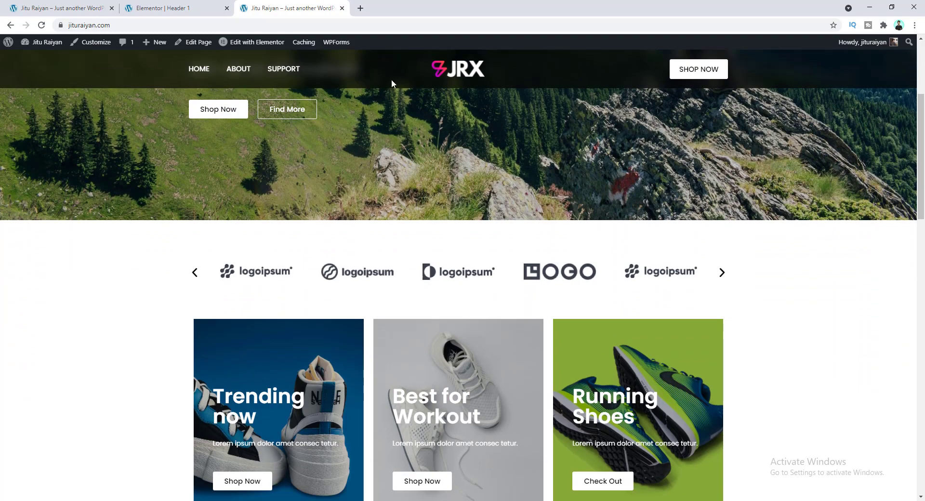
{"action": "scroll", "coordinate": [399, 102], "scroll_direction": "up", "scroll_amount": 4}
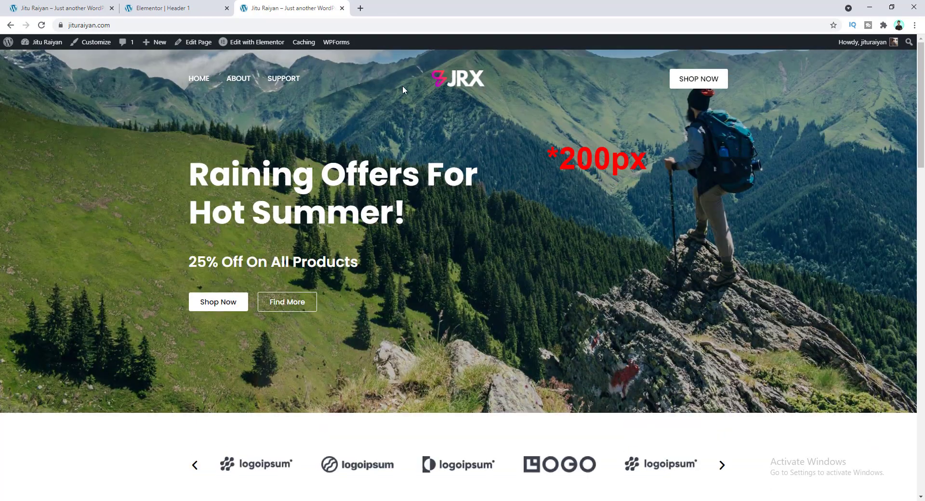
{"action": "scroll", "coordinate": [337, 100], "scroll_direction": "down", "scroll_amount": 4}
{"action": "scroll", "coordinate": [337, 99], "scroll_direction": "up", "scroll_amount": 4}
{"action": "scroll", "coordinate": [337, 99], "scroll_direction": "down", "scroll_amount": 2}
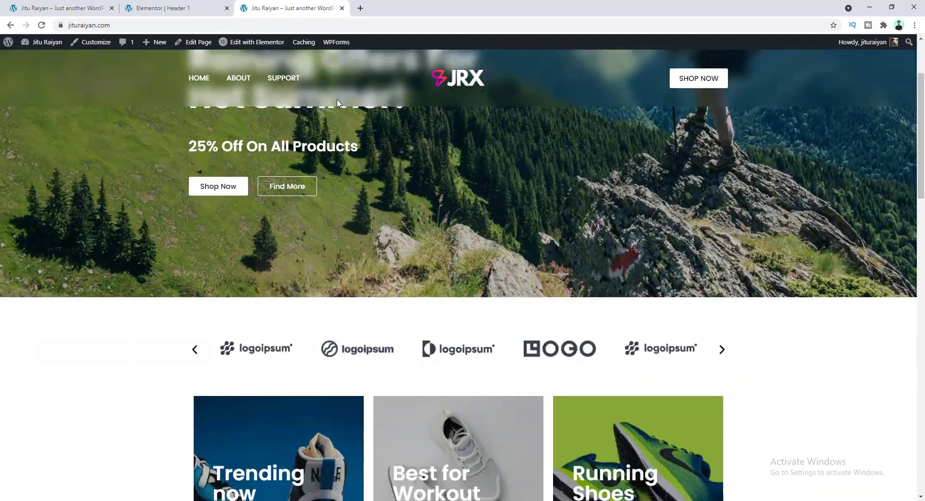
{"action": "scroll", "coordinate": [336, 99], "scroll_direction": "up", "scroll_amount": 1}
{"action": "scroll", "coordinate": [337, 103], "scroll_direction": "down", "scroll_amount": 8}
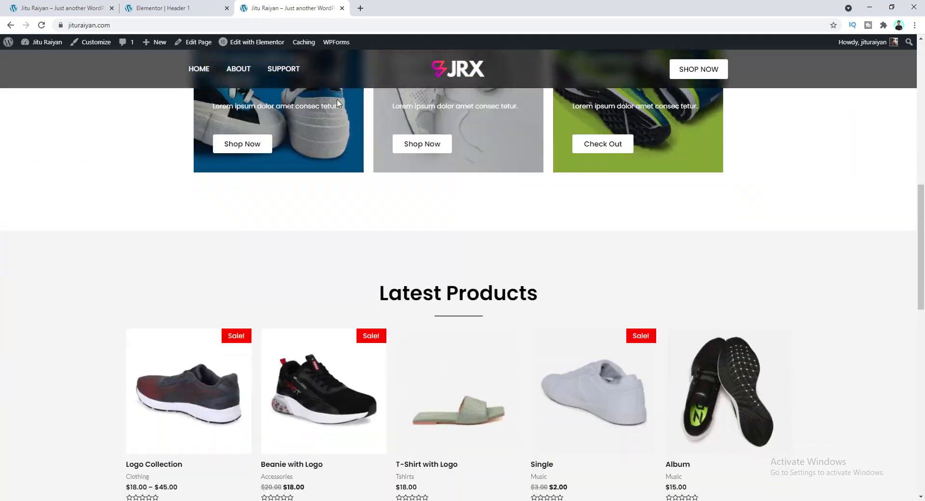
{"action": "scroll", "coordinate": [337, 102], "scroll_direction": "up", "scroll_amount": 5}
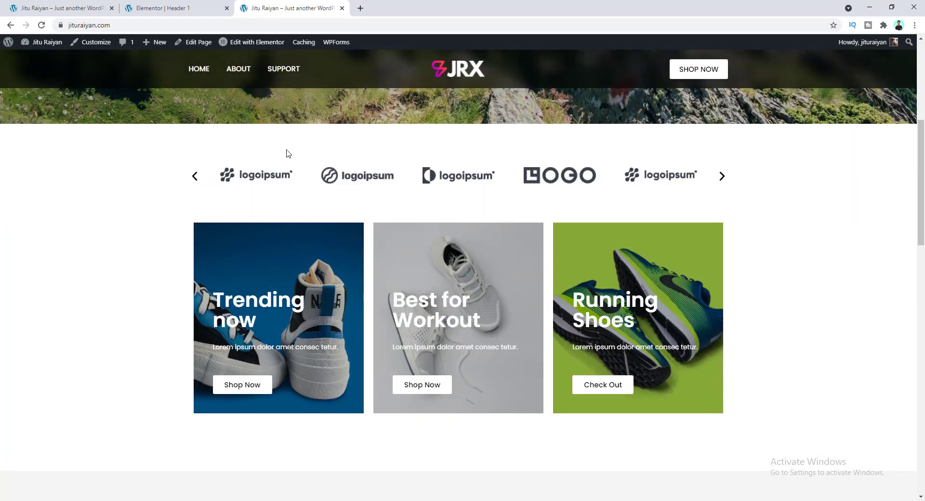
{"action": "scroll", "coordinate": [412, 116], "scroll_direction": "down", "scroll_amount": 5}
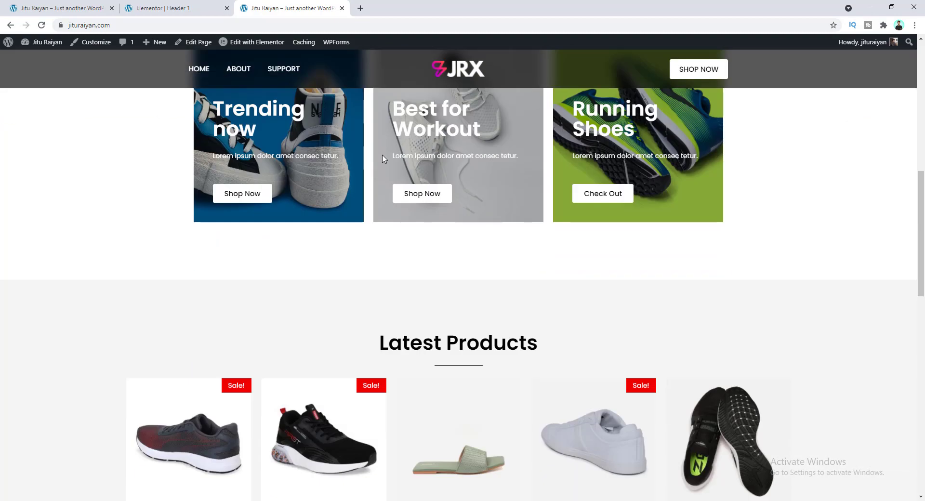
{"action": "scroll", "coordinate": [438, 143], "scroll_direction": "up", "scroll_amount": 6}
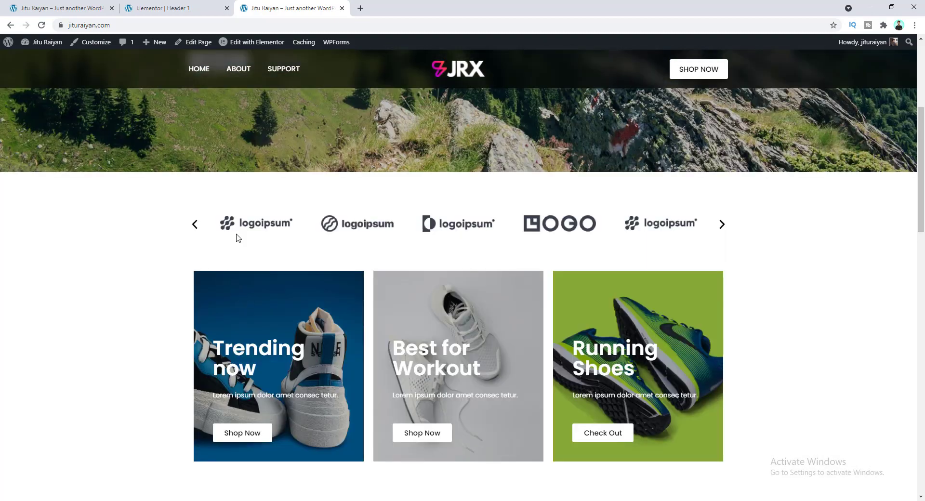
Review the header section's custom CSS in the template and compare it with the blurred sticky header on the live home page
{"action": "left_click", "coordinate": [169, 7]}
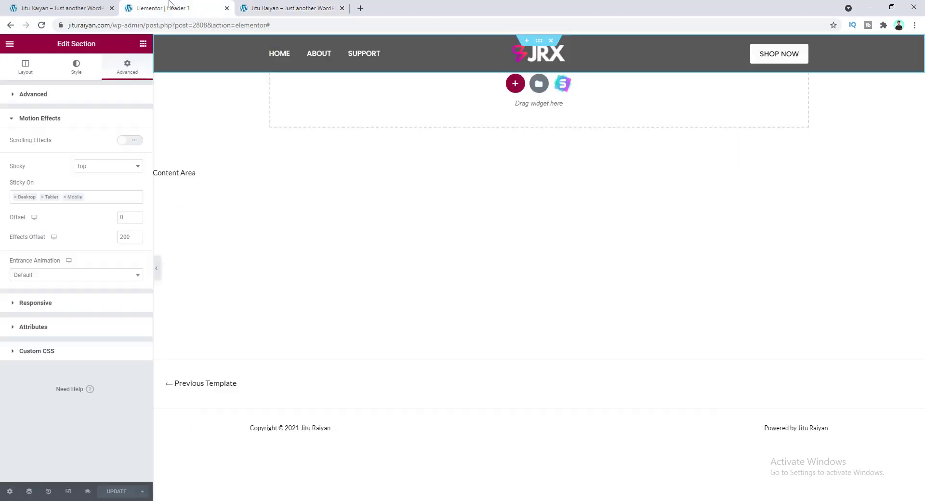
{"action": "left_click", "coordinate": [61, 354]}
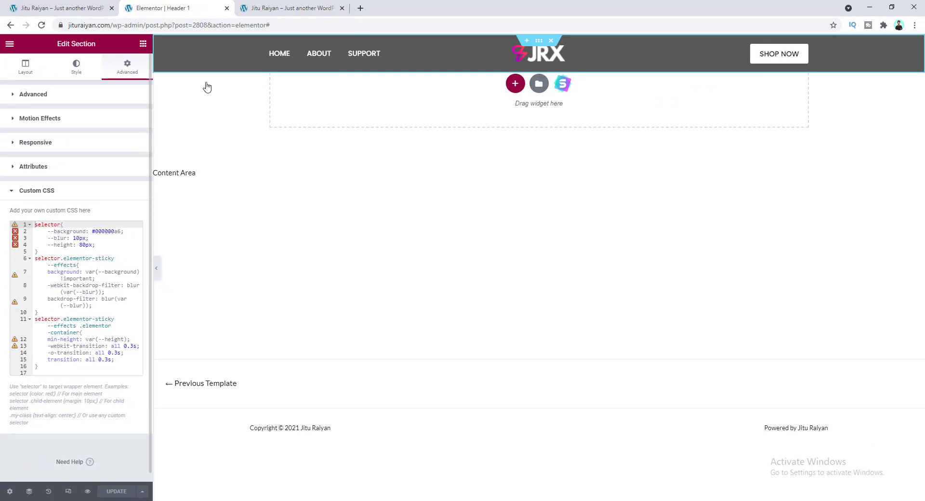
{"action": "left_click", "coordinate": [285, 8]}
{"action": "scroll", "coordinate": [390, 274], "scroll_direction": "down", "scroll_amount": 1}
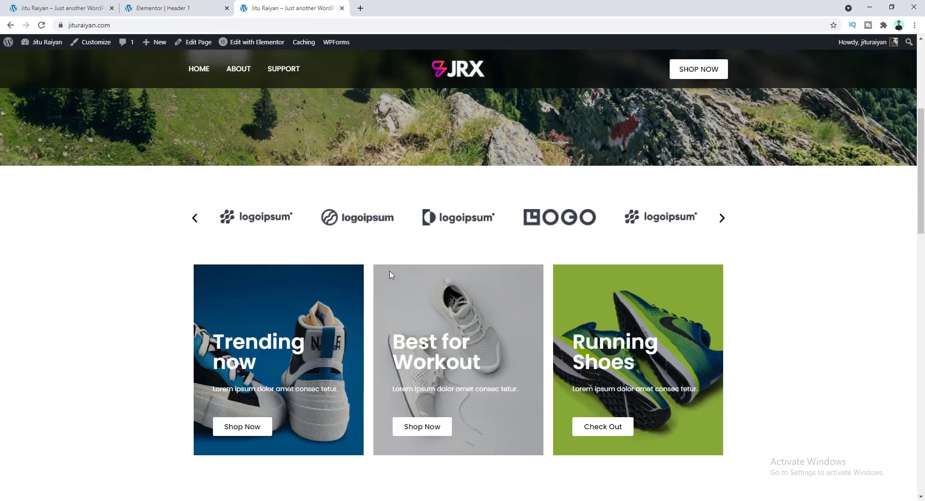
{"action": "scroll", "coordinate": [389, 274], "scroll_direction": "down", "scroll_amount": 6}
{"action": "scroll", "coordinate": [289, 163], "scroll_direction": "up", "scroll_amount": 1}
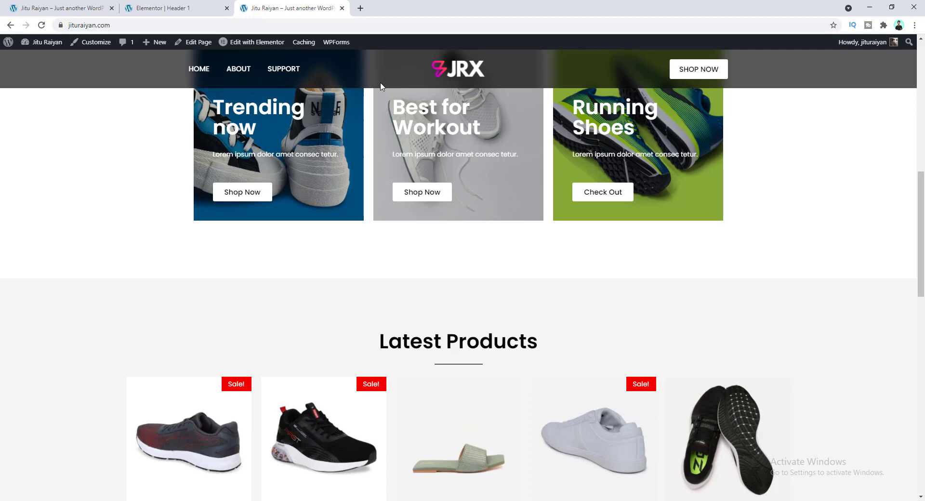
Return to the header template and examine the background, blur and height variables in the section's custom CSS
{"action": "left_click", "coordinate": [211, 9]}
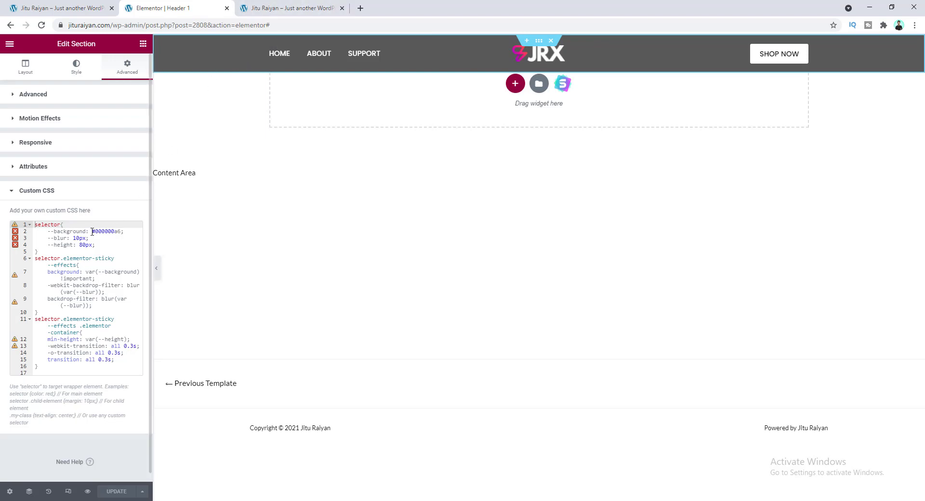
{"action": "left_click_drag", "start_coordinate": [92, 231], "coordinate": [121, 231]}
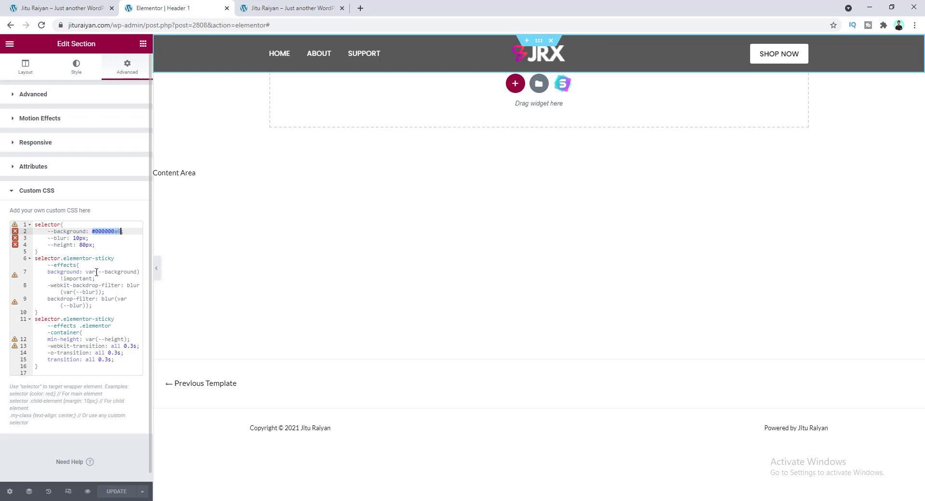
{"action": "left_click", "coordinate": [111, 244]}
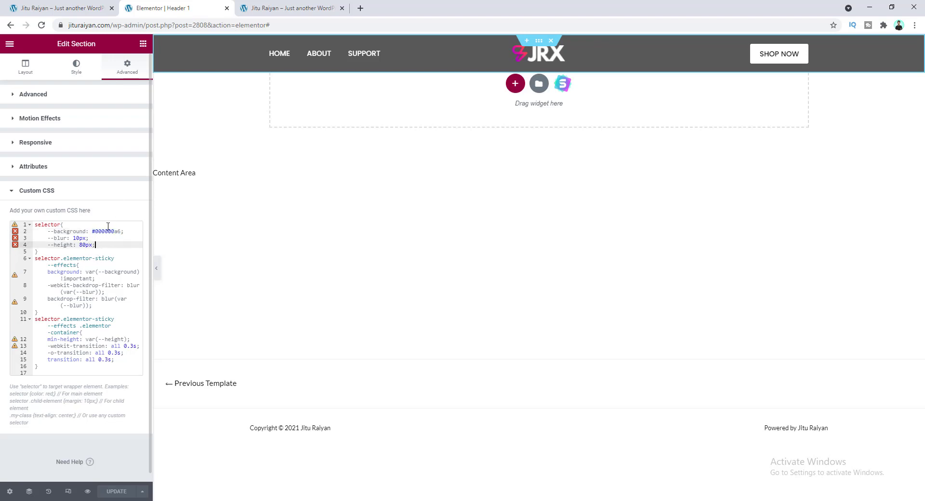
{"action": "left_click", "coordinate": [105, 231]}
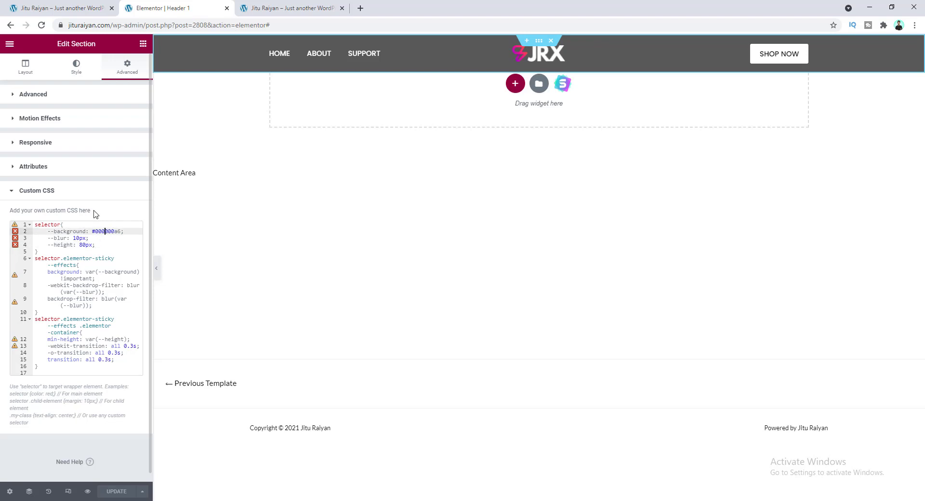
Inspect the header section's background colour code in the colour picker, then return to its custom CSS
{"action": "left_click", "coordinate": [77, 67]}
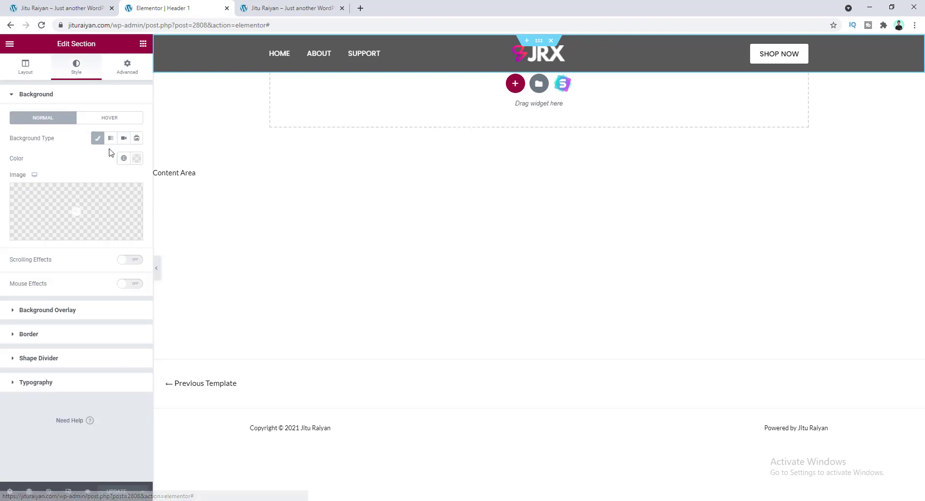
{"action": "left_click", "coordinate": [136, 158]}
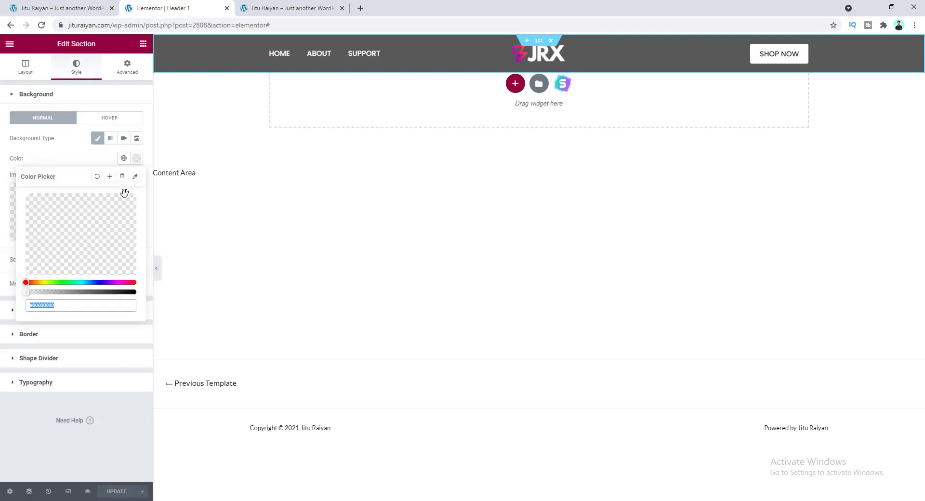
{"action": "left_click", "coordinate": [67, 306]}
{"action": "left_click_drag", "start_coordinate": [68, 305], "coordinate": [24, 309]}
{"action": "left_click", "coordinate": [127, 68]}
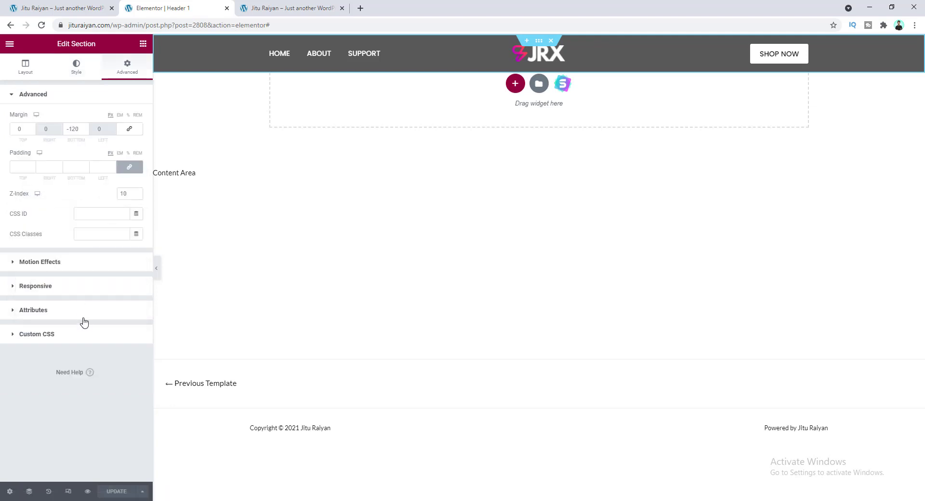
{"action": "left_click", "coordinate": [89, 332]}
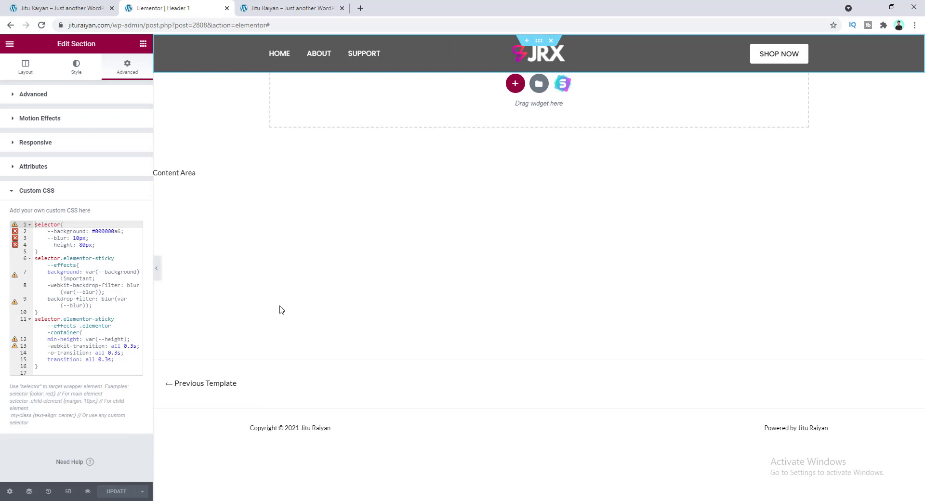
Switch the responsive preview to tablet and set the header nav menu's mobile dropdown breakpoint to None
{"action": "left_click", "coordinate": [68, 491]}
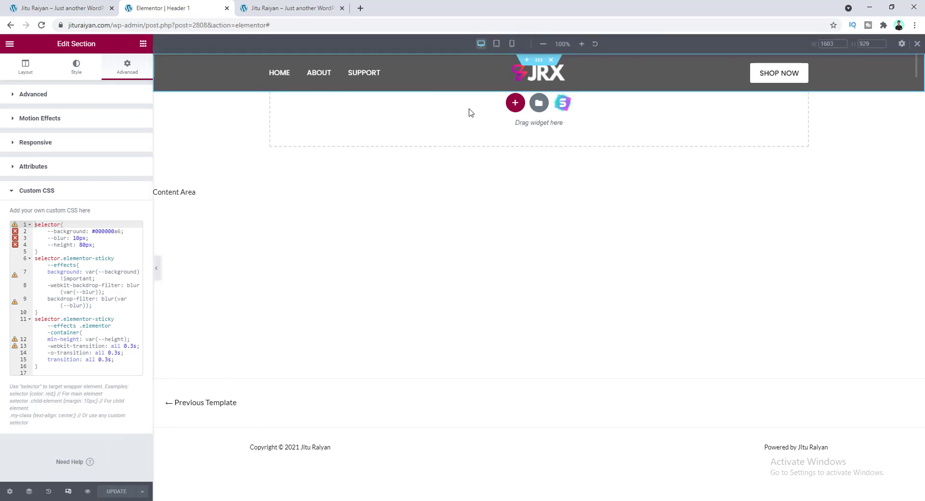
{"action": "left_click", "coordinate": [496, 44]}
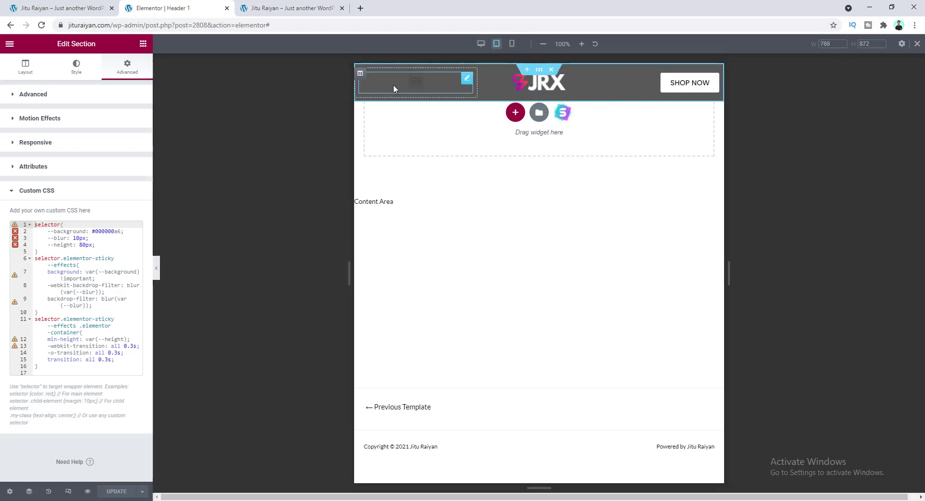
{"action": "left_click", "coordinate": [424, 84]}
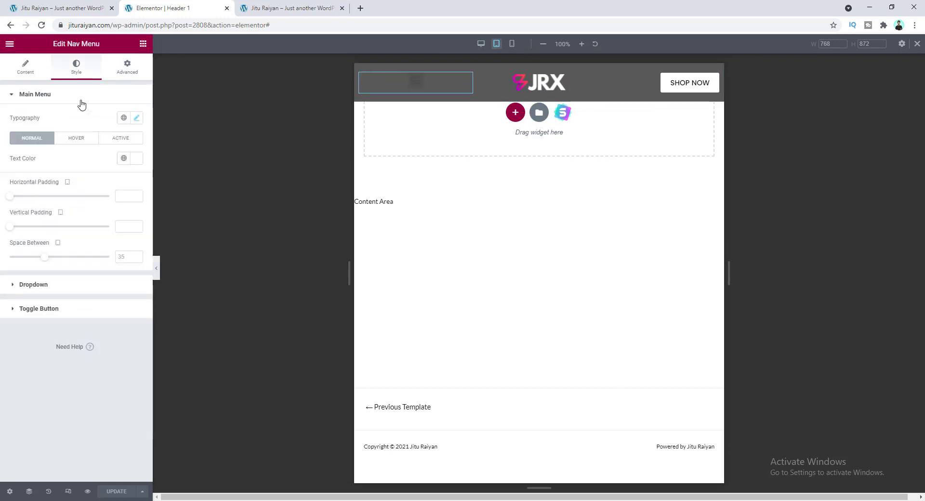
{"action": "left_click", "coordinate": [21, 73]}
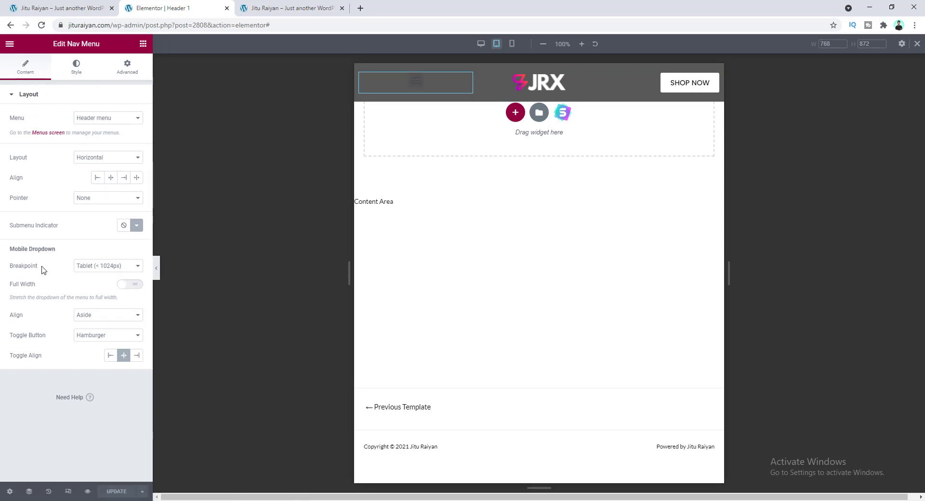
{"action": "left_click", "coordinate": [101, 268]}
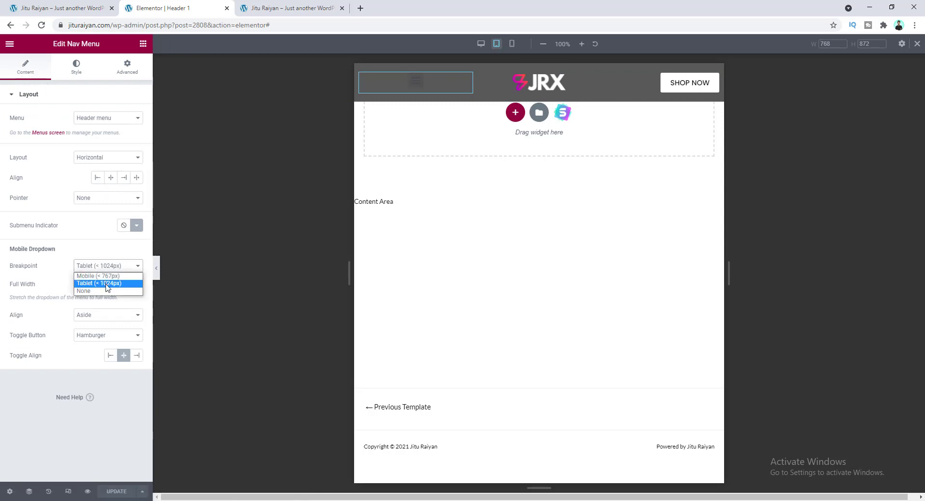
{"action": "left_click", "coordinate": [103, 291]}
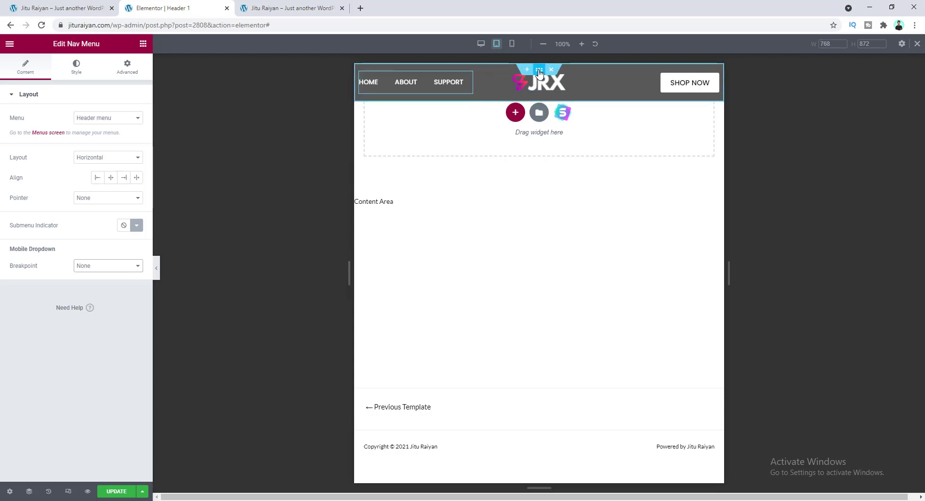
Unlink the header section's tablet padding and set it to 10 px on the right and left sides
{"action": "left_click", "coordinate": [539, 70]}
{"action": "left_click", "coordinate": [127, 68]}
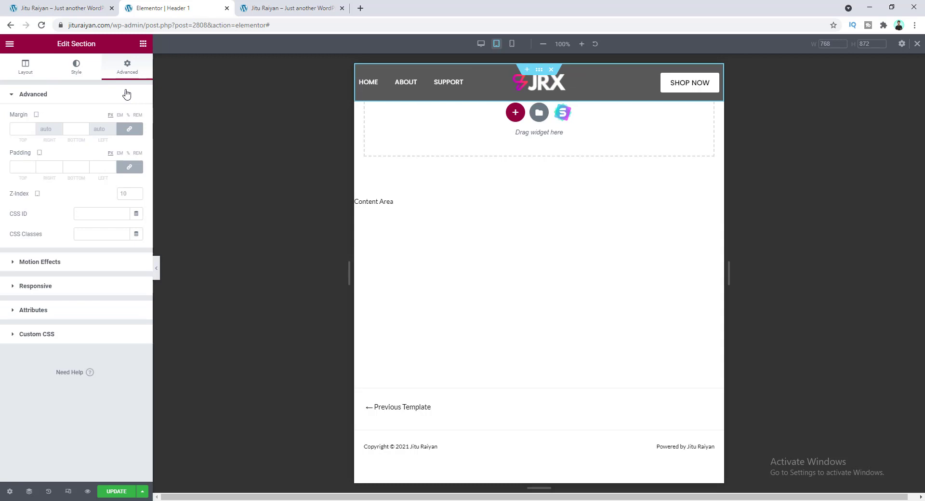
{"action": "left_click", "coordinate": [129, 167]}
{"action": "left_click", "coordinate": [44, 167]}
{"action": "type", "text": "1"}
{"action": "left_click", "coordinate": [101, 167]}
{"action": "type", "text": "1"}
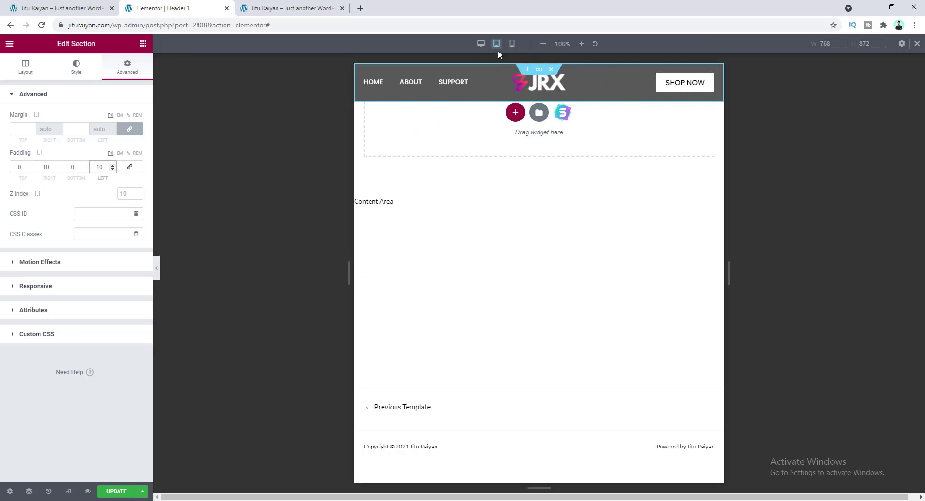
Switch the responsive preview to mobile and duplicate the header section
{"action": "left_click", "coordinate": [511, 44]}
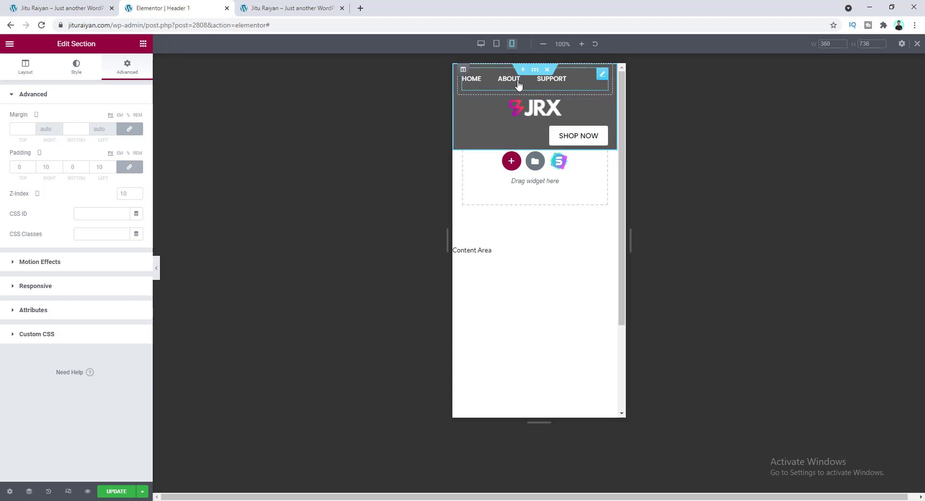
{"action": "right_click", "coordinate": [535, 70]}
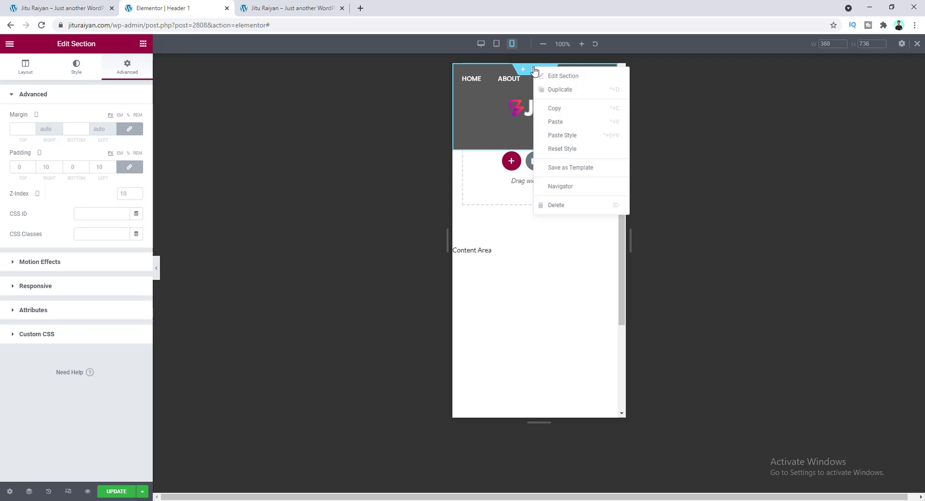
{"action": "left_click", "coordinate": [559, 90]}
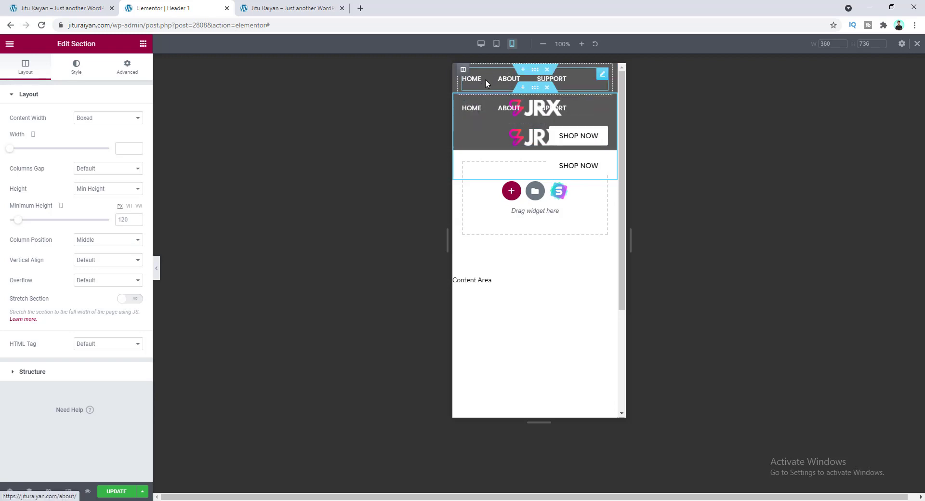
Show the Navigator with both sections collapsed and set the original header section to be hidden on mobile
{"action": "right_click", "coordinate": [500, 109]}
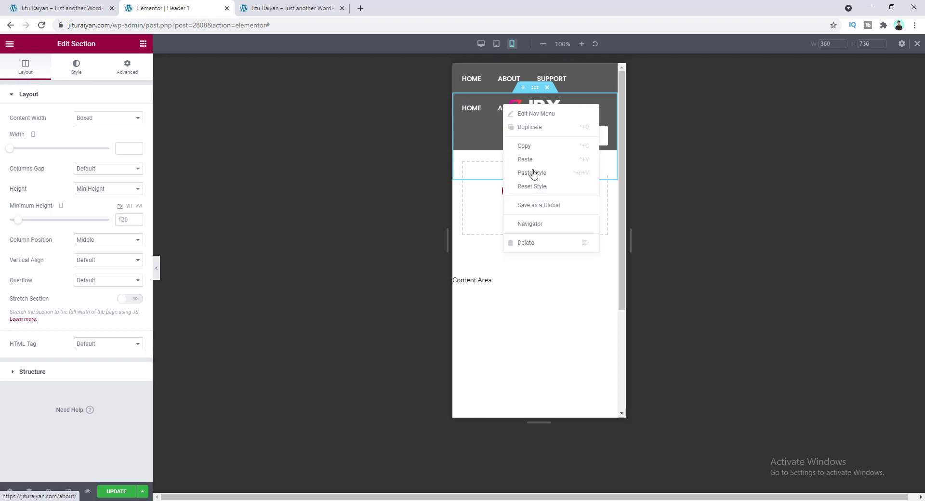
{"action": "left_click", "coordinate": [512, 226]}
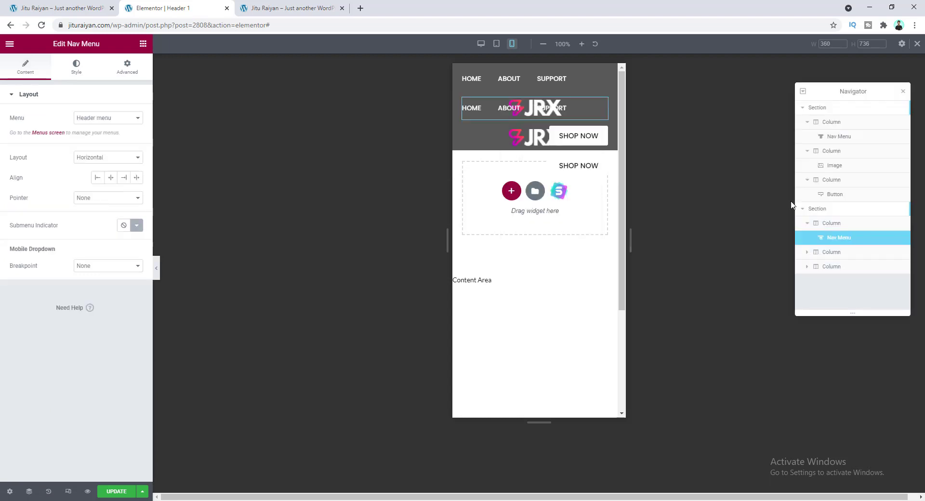
{"action": "left_click", "coordinate": [803, 108]}
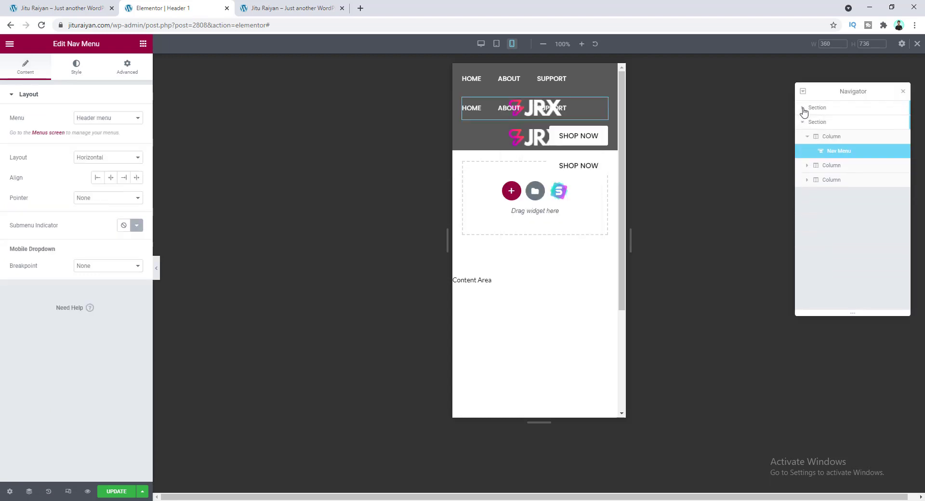
{"action": "left_click", "coordinate": [803, 122]}
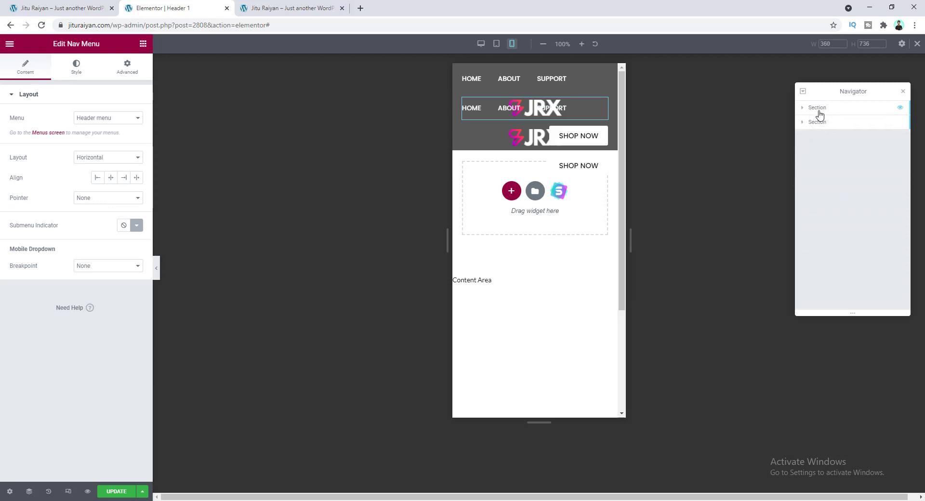
{"action": "left_click", "coordinate": [833, 111]}
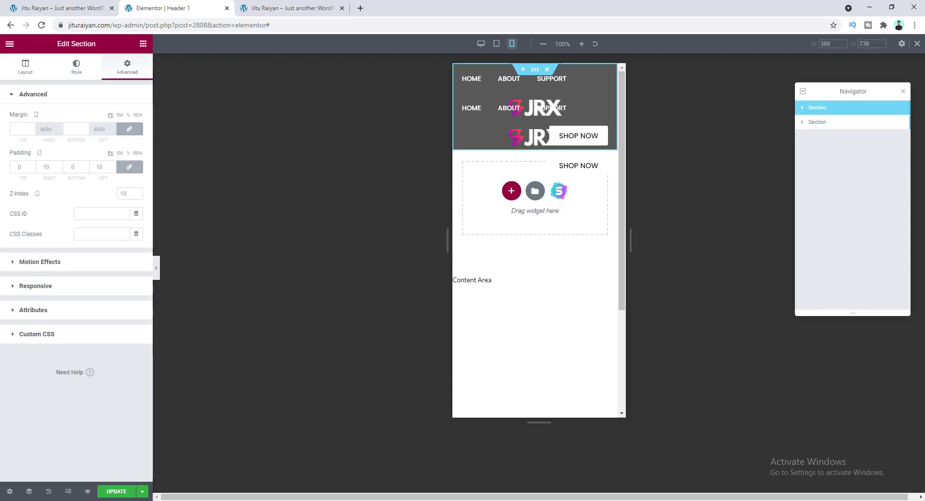
{"action": "left_click", "coordinate": [68, 287]}
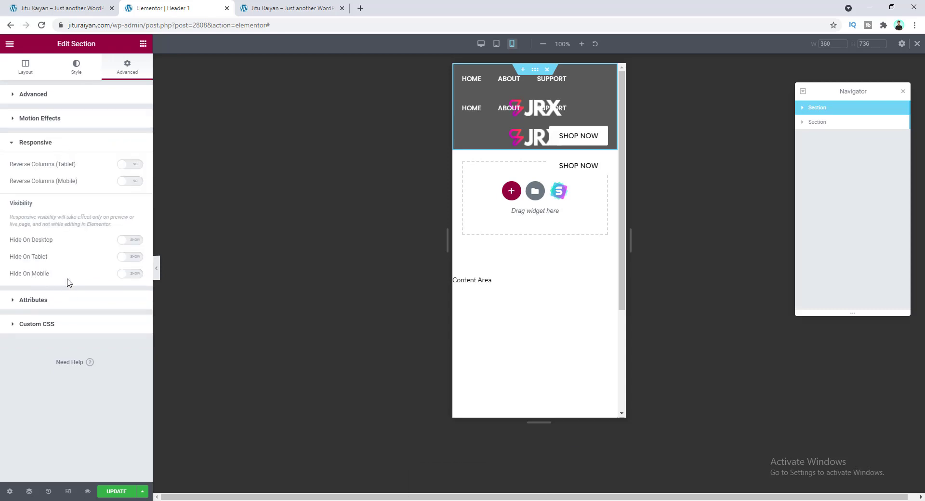
{"action": "left_click", "coordinate": [137, 280]}
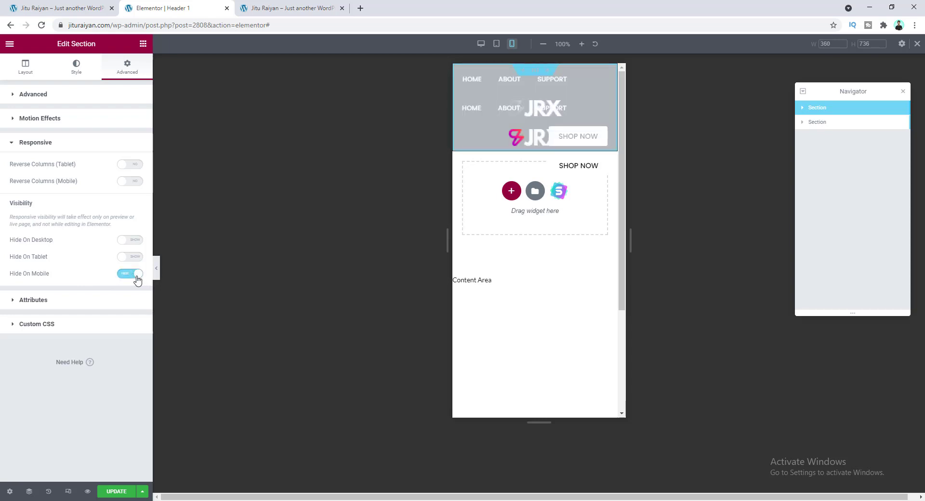
Set the duplicated header section to be hidden on desktop and tablet
{"action": "left_click", "coordinate": [816, 124]}
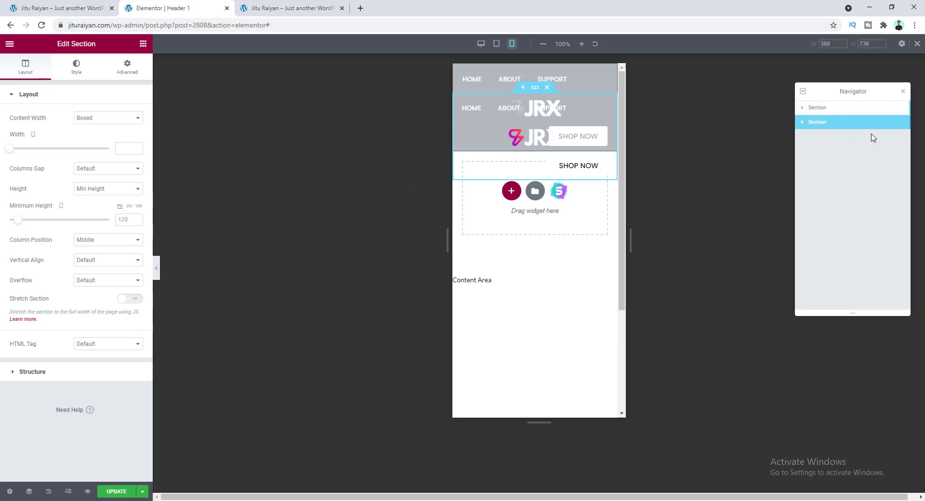
{"action": "left_click", "coordinate": [134, 69]}
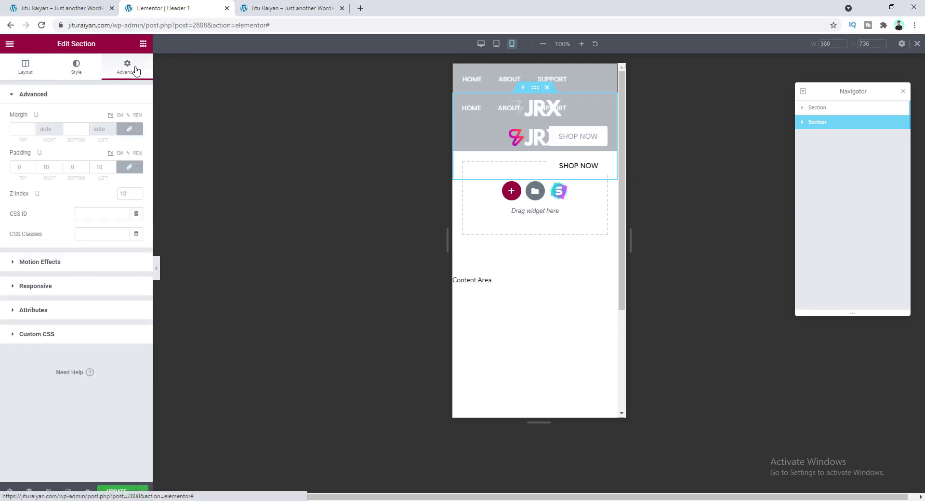
{"action": "left_click", "coordinate": [65, 289]}
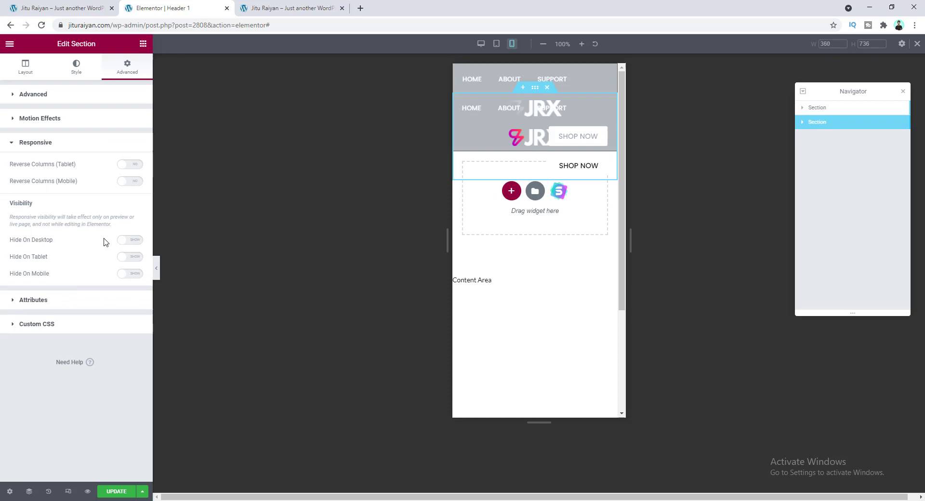
{"action": "left_click", "coordinate": [136, 244]}
{"action": "left_click", "coordinate": [132, 258]}
Hide the original header section in the editor view and give the duplicated section a solid black background
{"action": "mouse_move", "coordinate": [855, 110]}
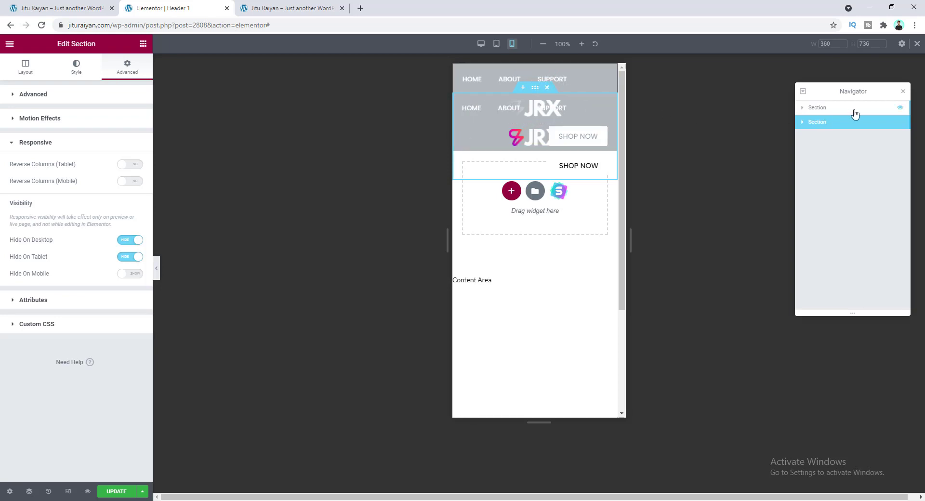
{"action": "left_click", "coordinate": [901, 109]}
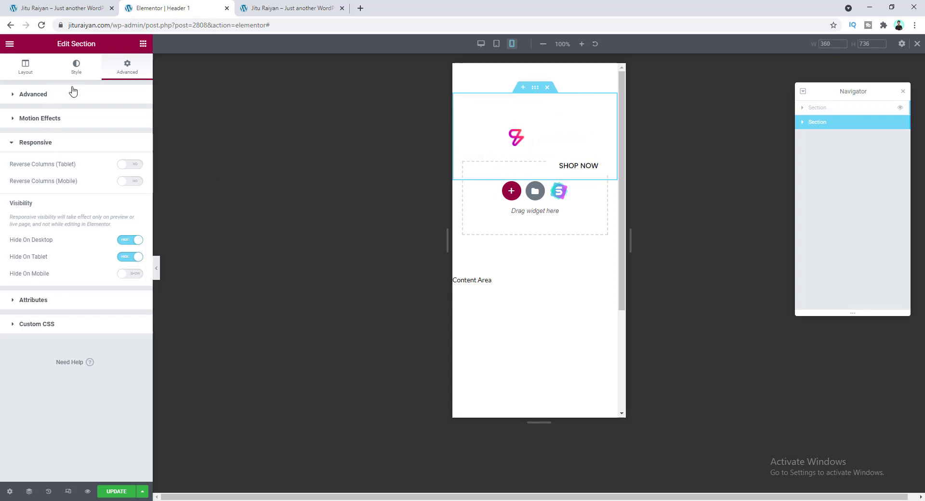
{"action": "left_click", "coordinate": [76, 68]}
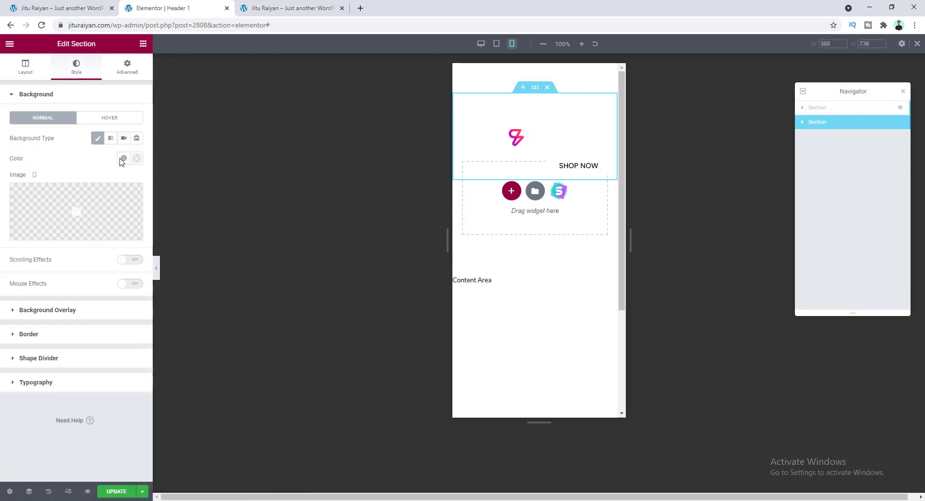
{"action": "left_click", "coordinate": [136, 159]}
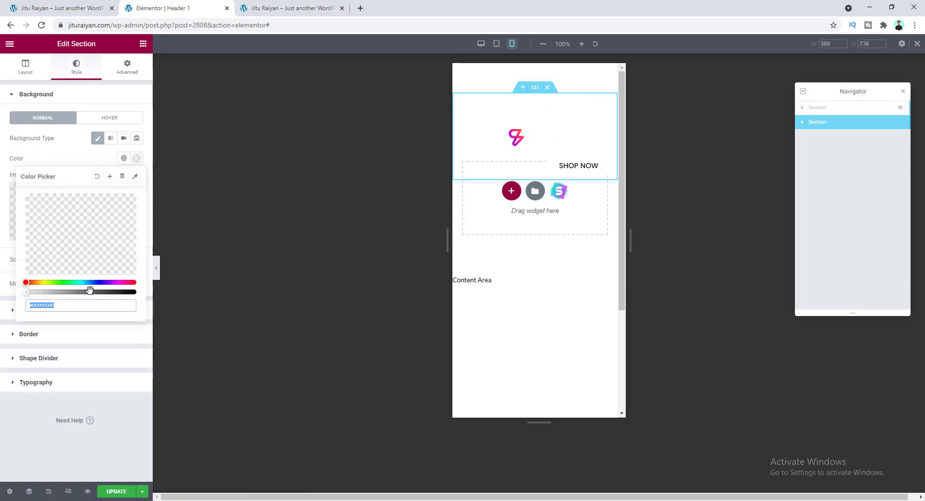
{"action": "left_click_drag", "start_coordinate": [90, 292], "coordinate": [135, 292]}
{"action": "left_click", "coordinate": [62, 154]}
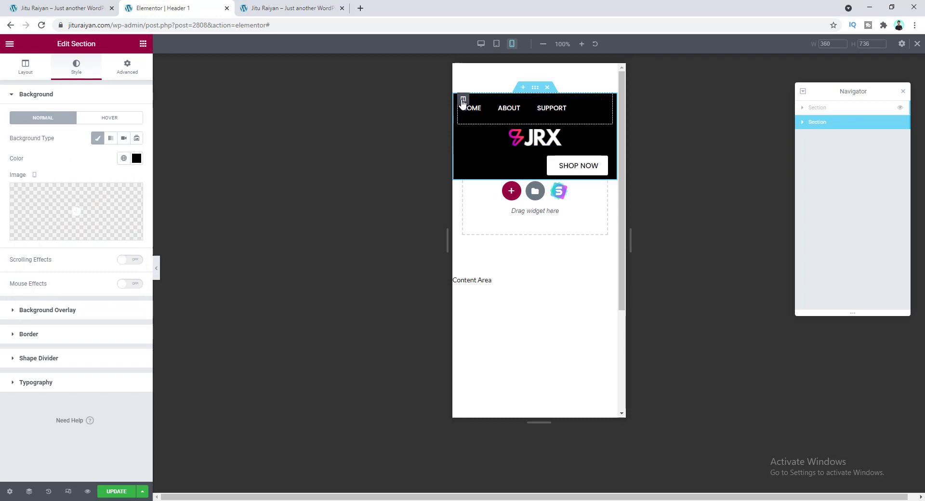
Delete the navigation menu column from the mobile header section and set both remaining columns to 50% width
{"action": "right_click", "coordinate": [462, 102]}
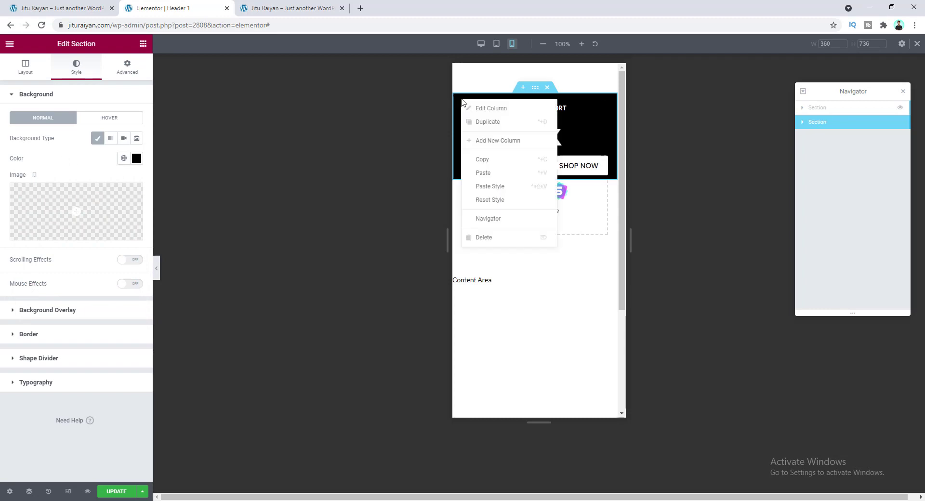
{"action": "left_click", "coordinate": [505, 238]}
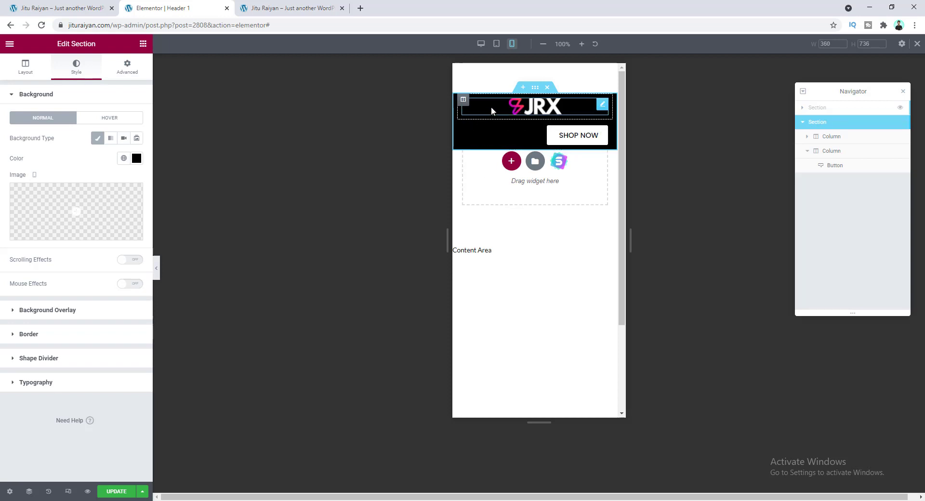
{"action": "left_click", "coordinate": [459, 104]}
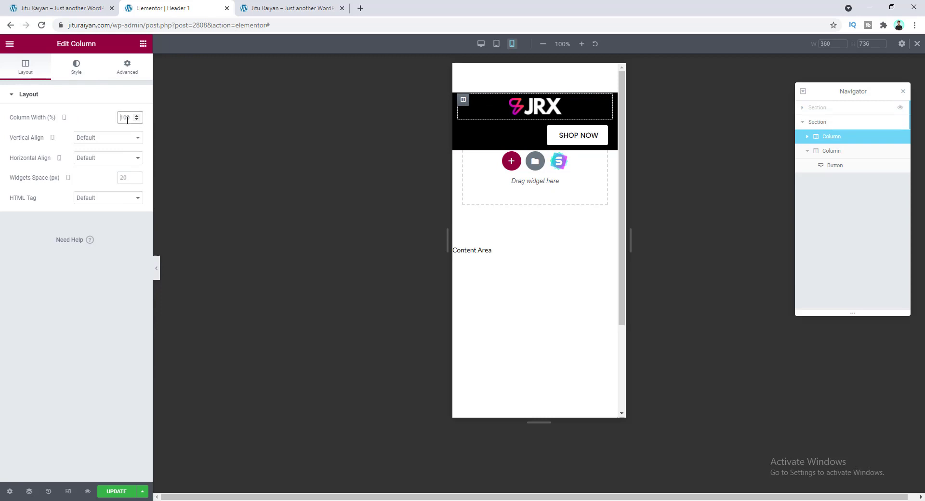
{"action": "type", "text": "50"}
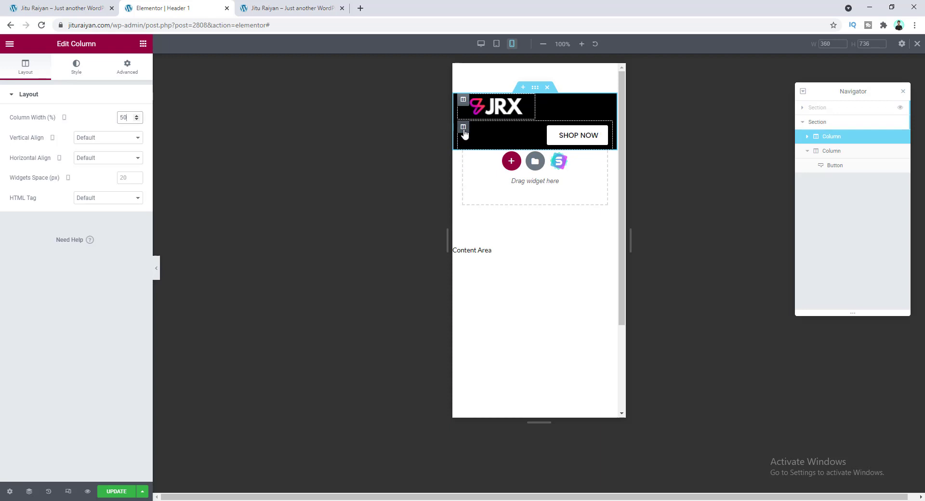
{"action": "left_click", "coordinate": [464, 127]}
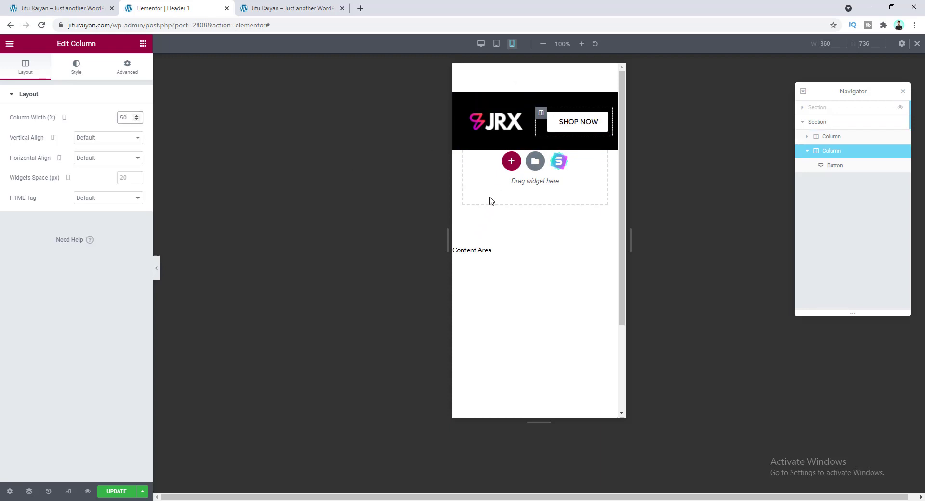
Delete the Shop Now button from the mobile header and add an Icon widget in its column
{"action": "right_click", "coordinate": [572, 124]}
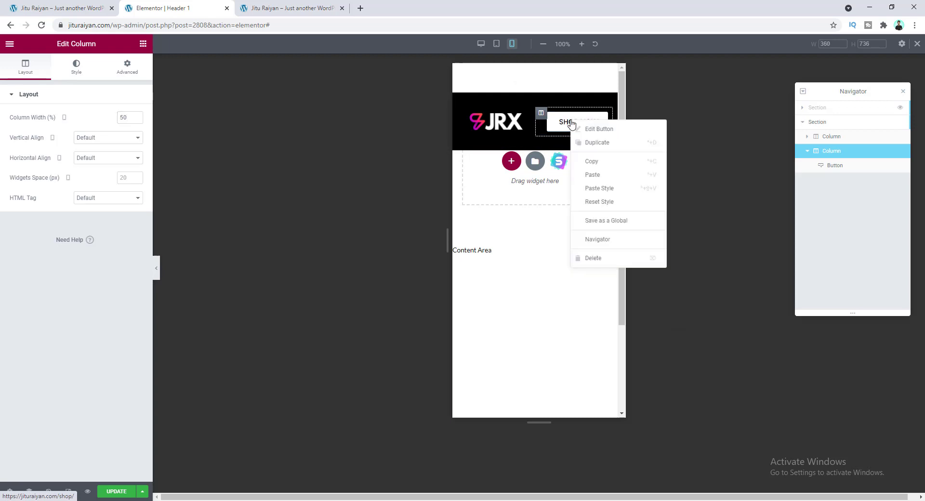
{"action": "left_click", "coordinate": [597, 260]}
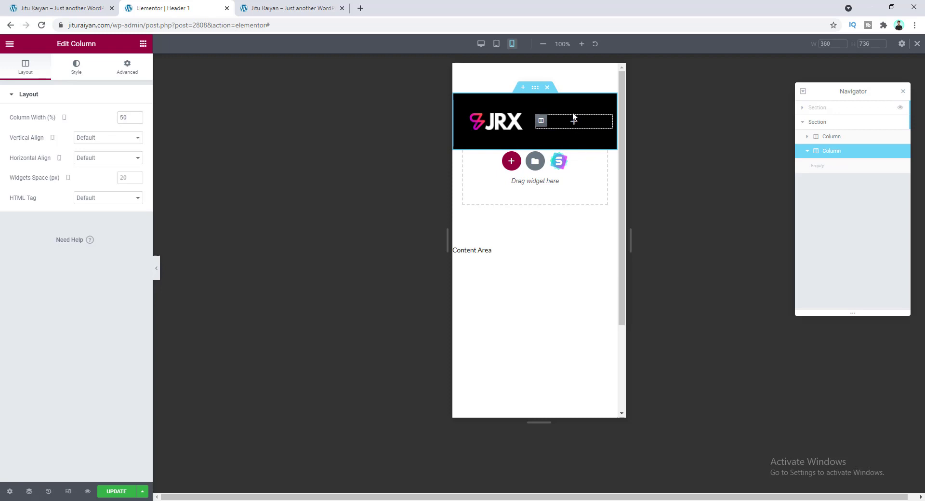
{"action": "left_click", "coordinate": [143, 44]}
{"action": "type", "text": "icon"}
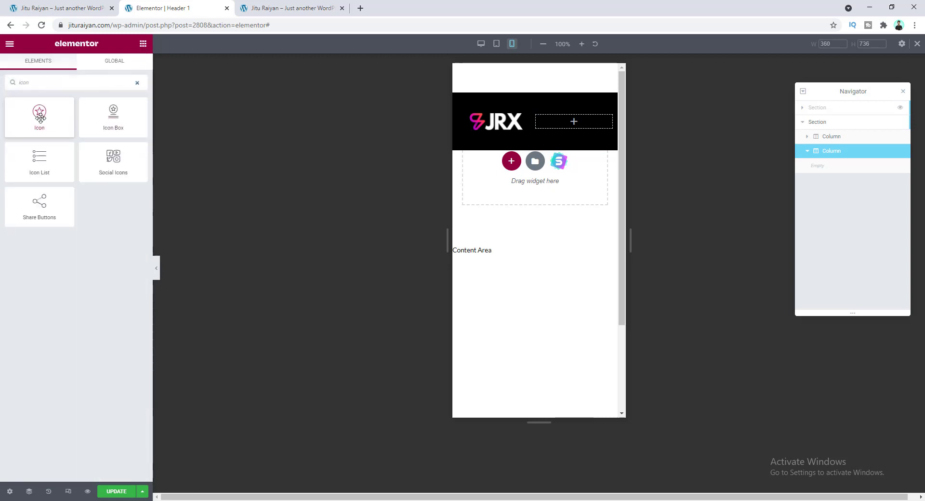
{"action": "left_click_drag", "start_coordinate": [40, 116], "coordinate": [569, 128]}
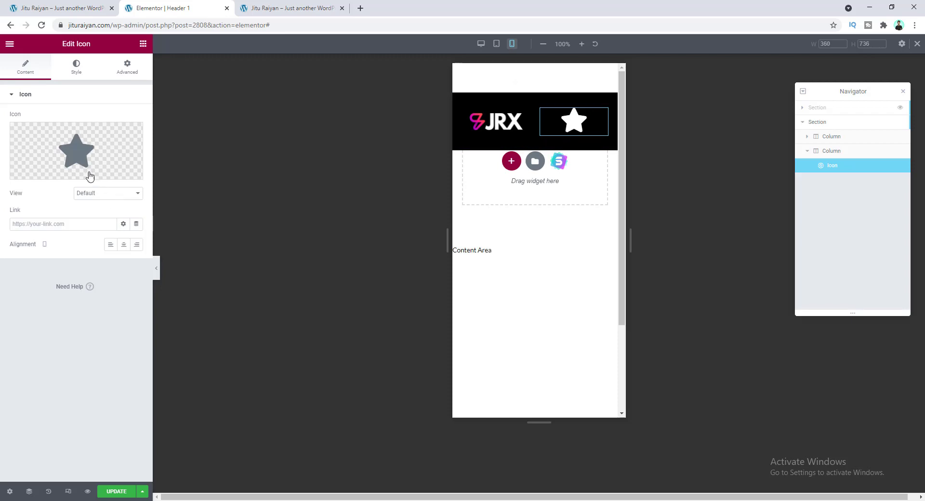
Replace the default star with the Bars icon, finding it in the icon library by filtering for "bar"
{"action": "mouse_move", "coordinate": [89, 169]}
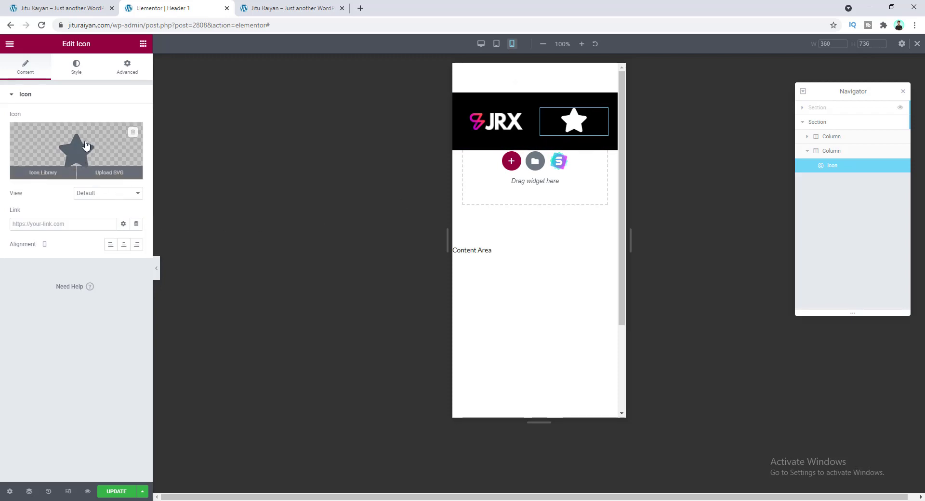
{"action": "left_click", "coordinate": [85, 145]}
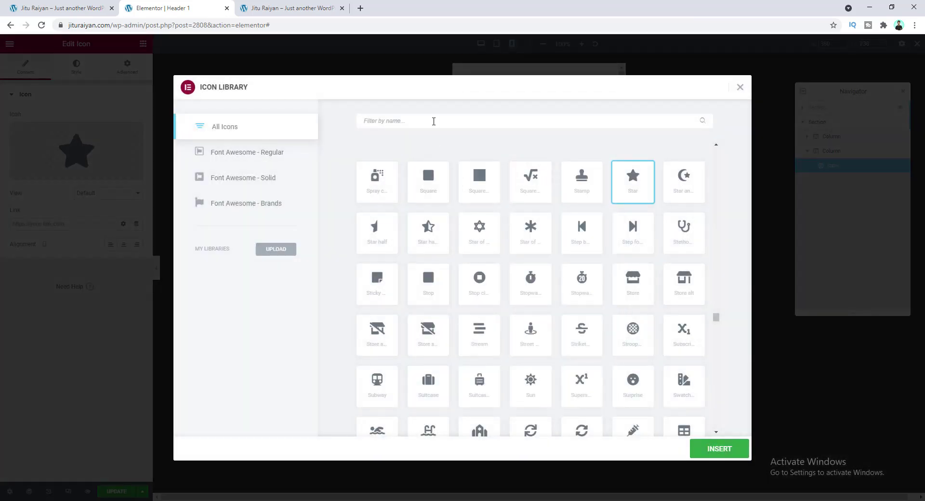
{"action": "type", "text": "bar"}
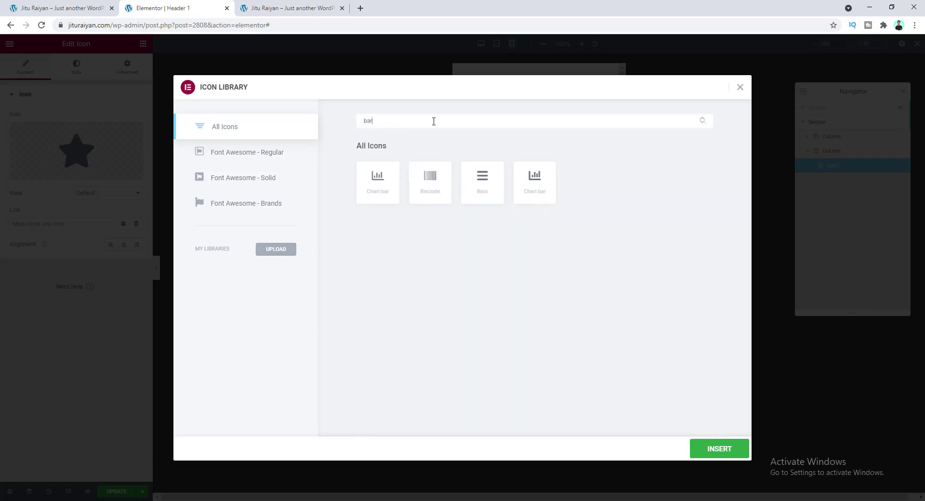
{"action": "left_click", "coordinate": [481, 181]}
{"action": "left_click", "coordinate": [713, 449]}
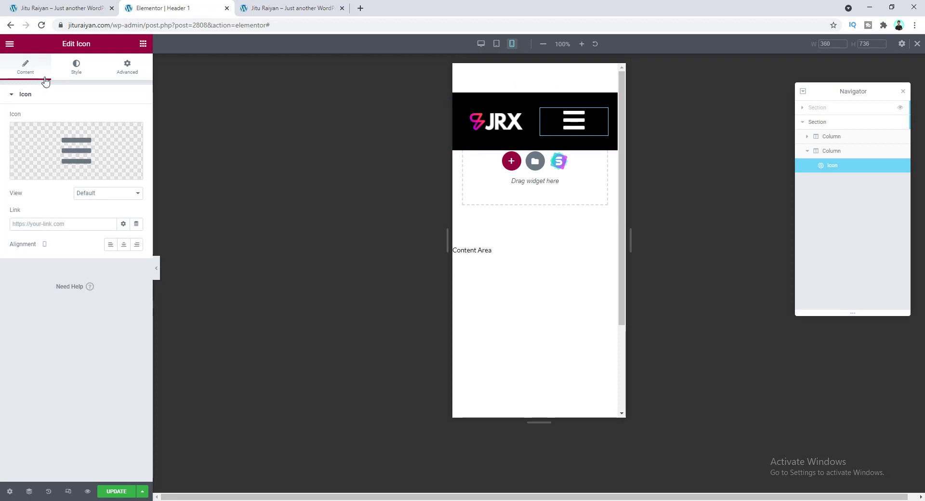
Set the size of the mobile header's bars icon to 24
{"action": "left_click", "coordinate": [77, 71]}
{"action": "left_click", "coordinate": [122, 210]}
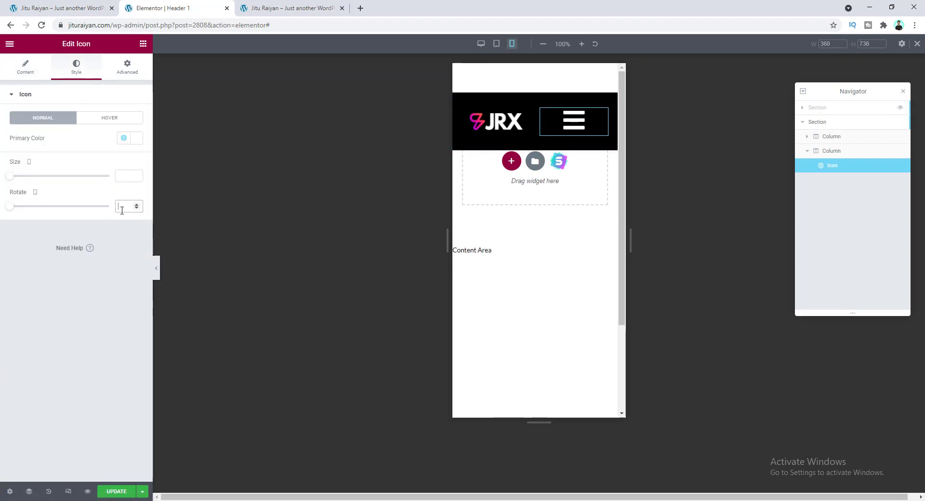
{"action": "left_click", "coordinate": [122, 177]}
{"action": "type", "text": "24"}
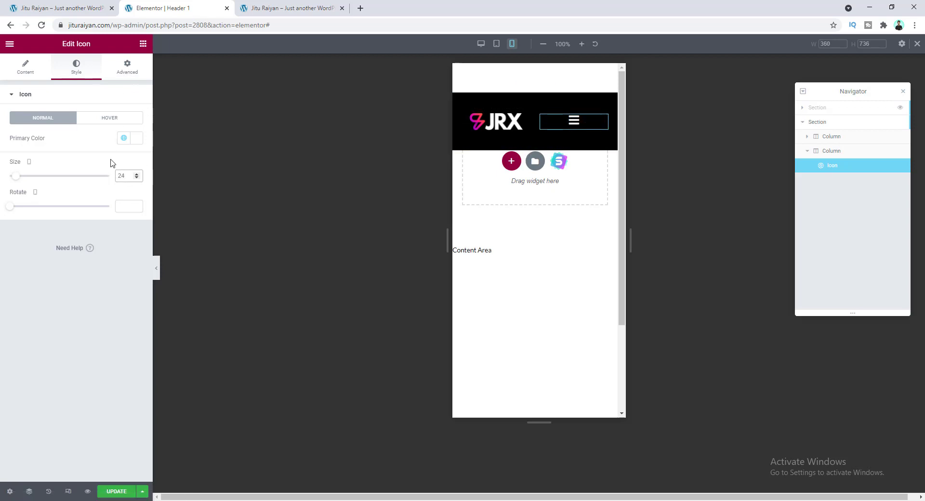
Unlink the bars icon's margins, set its top margin to 6 px and align the icon right
{"action": "left_click", "coordinate": [120, 70]}
{"action": "left_click", "coordinate": [129, 128]}
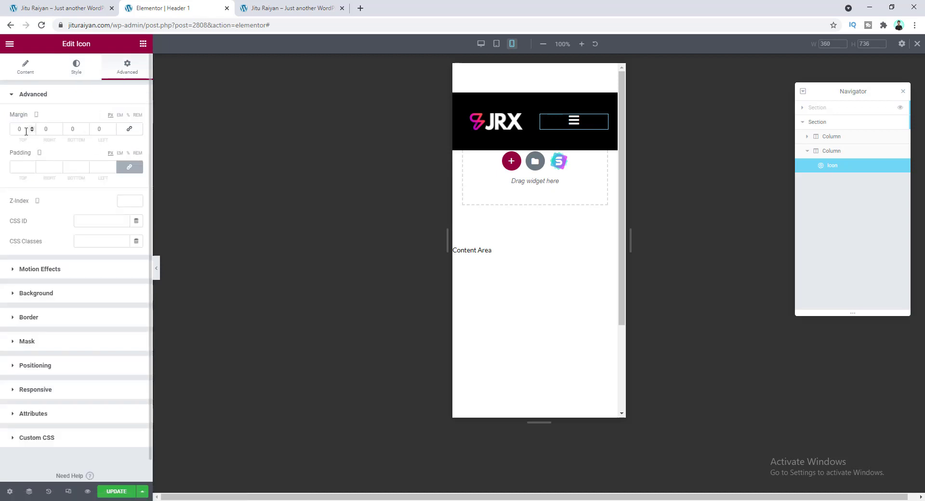
{"action": "key", "text": "Up"}
{"action": "key", "text": "Up"}
{"action": "key", "text": "Up"}
{"action": "key", "text": "Up"}
{"action": "key", "text": "Up"}
{"action": "key", "text": "Up"}
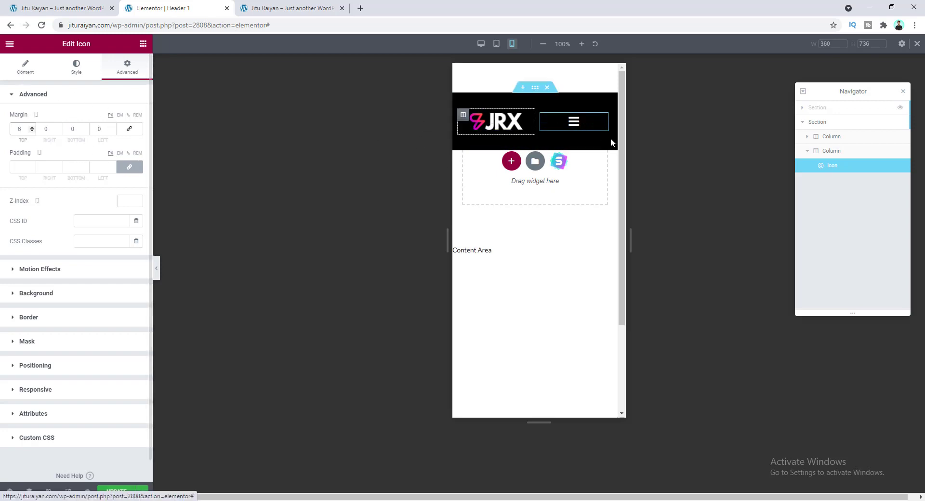
{"action": "left_click", "coordinate": [26, 69]}
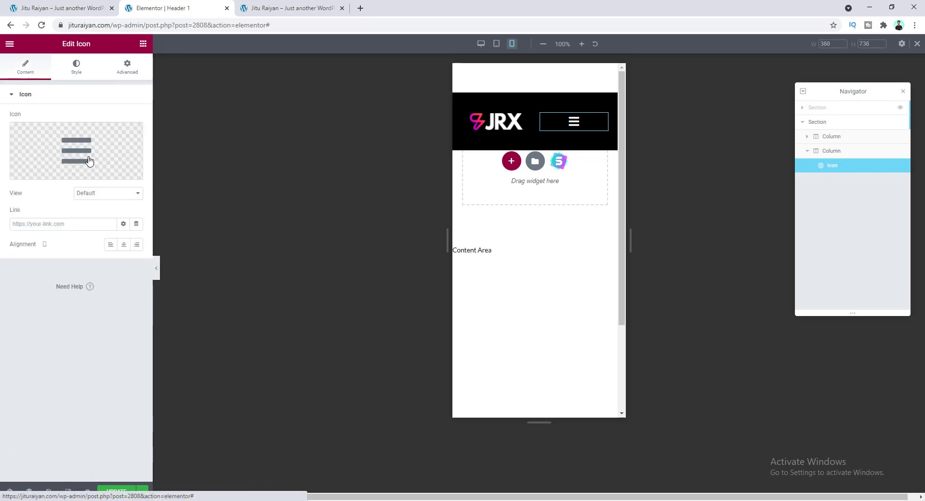
{"action": "left_click", "coordinate": [137, 246]}
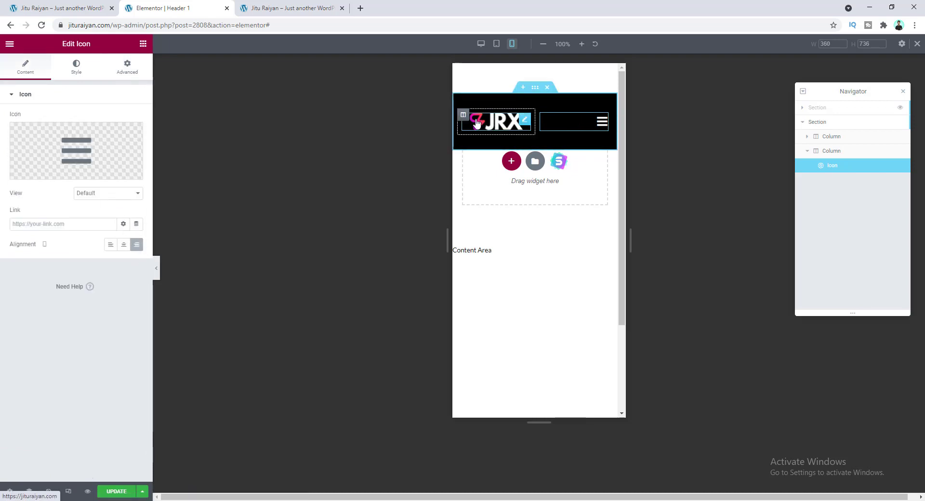
Align the mobile header's logo image left and set its width to 100 px
{"action": "left_click", "coordinate": [462, 122]}
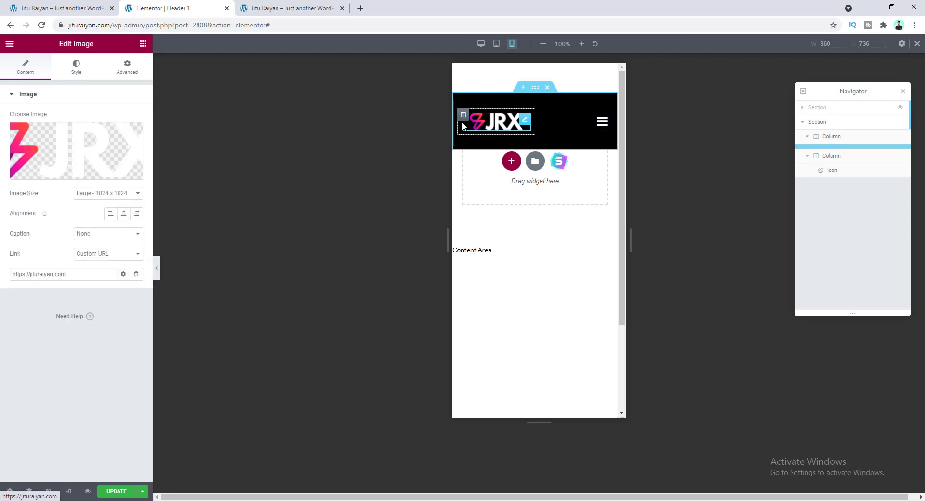
{"action": "left_click", "coordinate": [110, 216]}
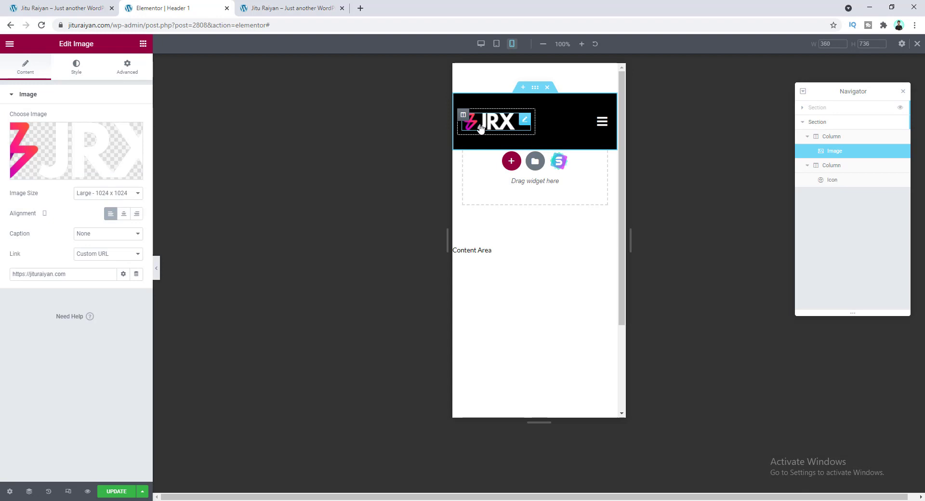
{"action": "left_click", "coordinate": [76, 72]}
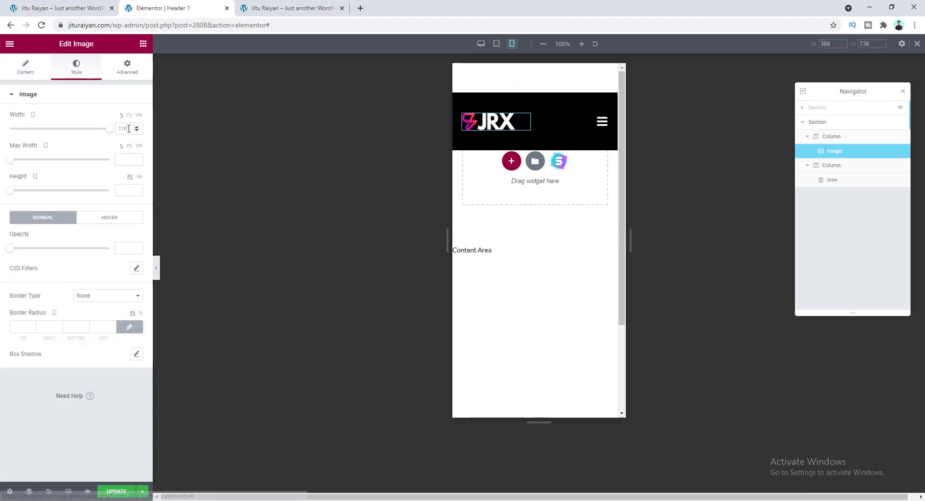
{"action": "left_click", "coordinate": [128, 128]}
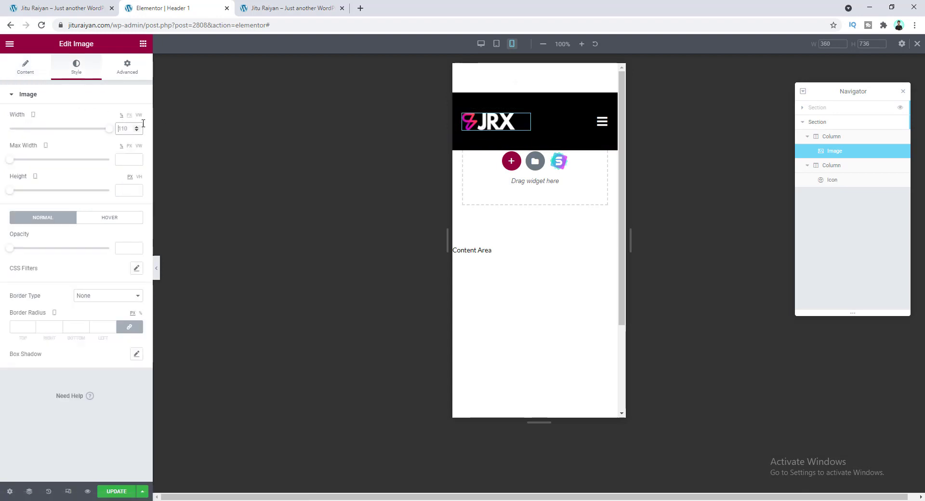
{"action": "key", "text": "BackSpace"}
{"action": "type", "text": "0"}
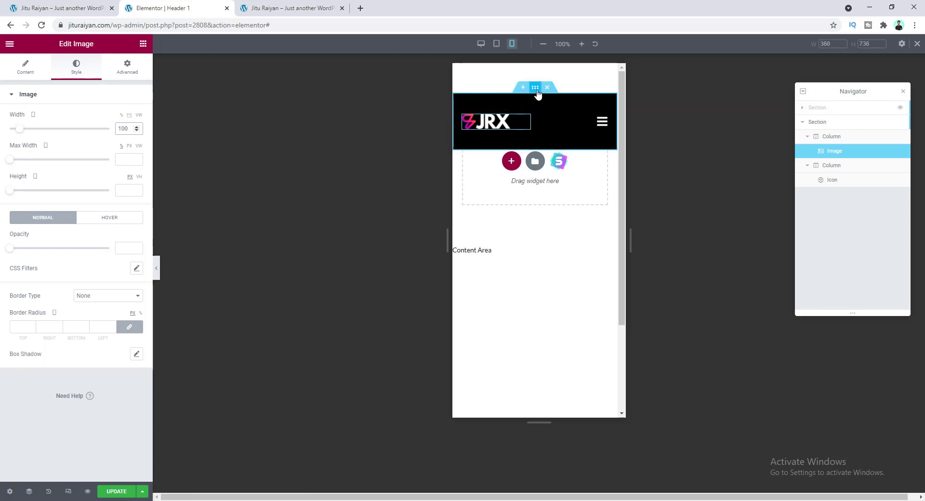
Set the mobile header section's minimum height to 100 px
{"action": "left_click", "coordinate": [536, 89]}
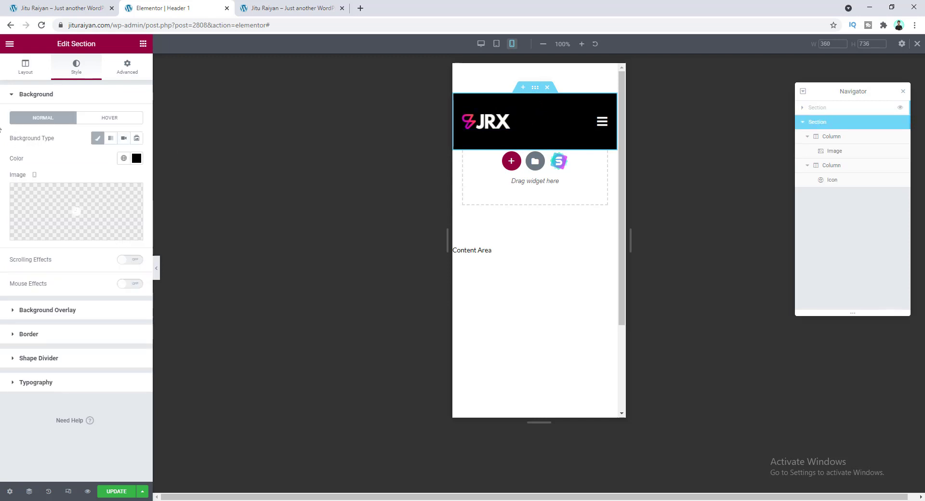
{"action": "left_click", "coordinate": [20, 71]}
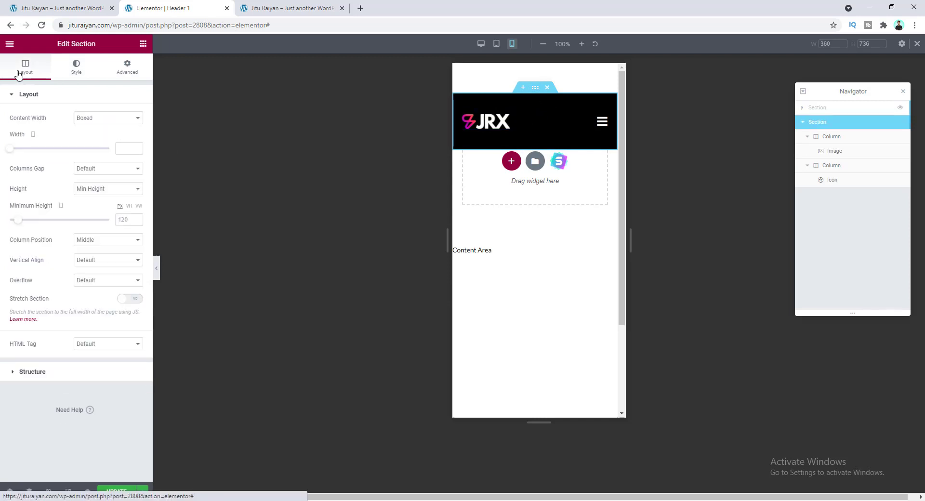
{"action": "double_click", "coordinate": [123, 220]}
{"action": "type", "text": "100"}
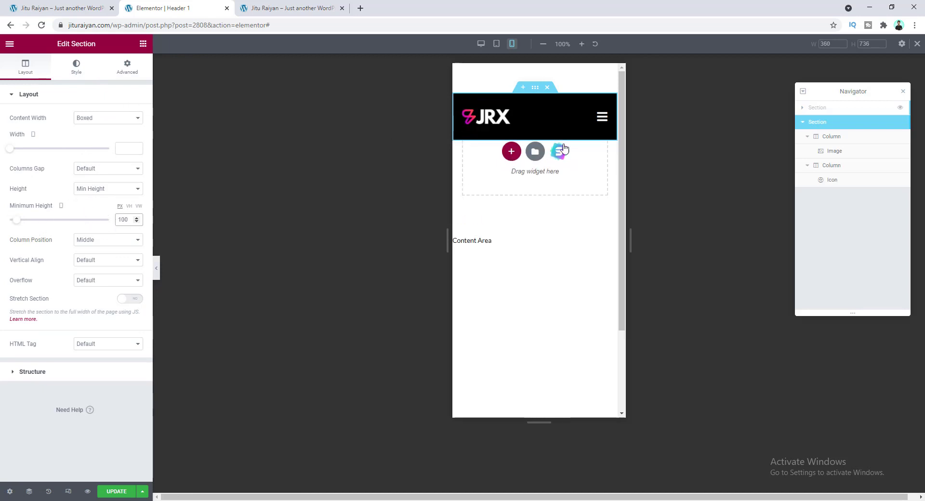
Unlink the mobile header section's margins and set the bottom margin to -100 px
{"action": "left_click", "coordinate": [129, 68]}
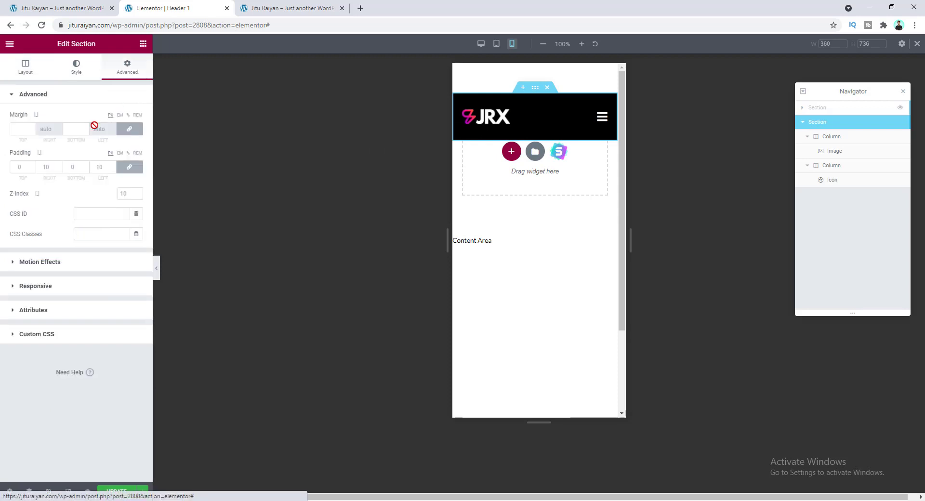
{"action": "left_click", "coordinate": [124, 135]}
{"action": "double_click", "coordinate": [70, 128]}
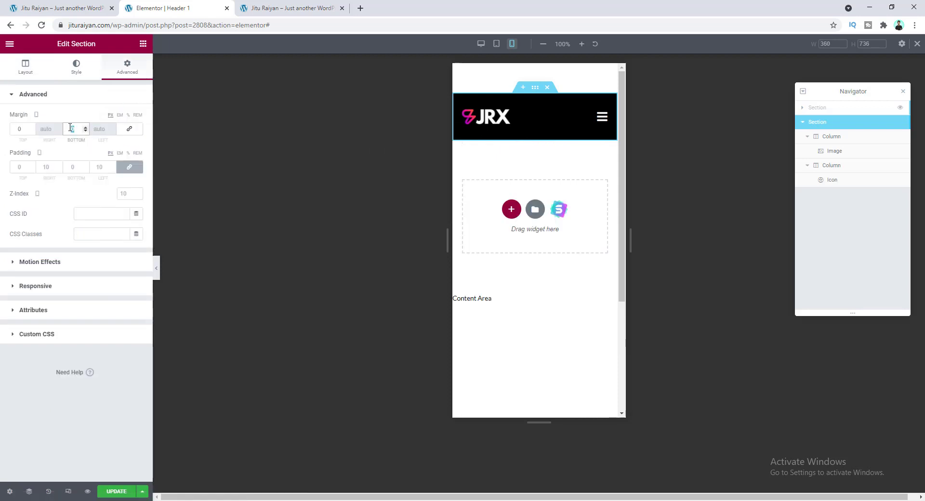
{"action": "type", "text": "-100"}
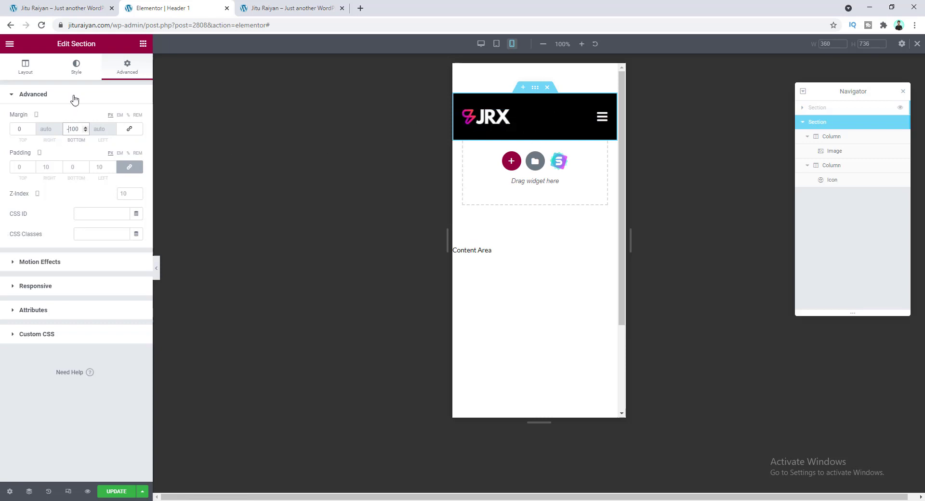
Make the mobile header section's black background colour fully transparent
{"action": "left_click", "coordinate": [77, 72]}
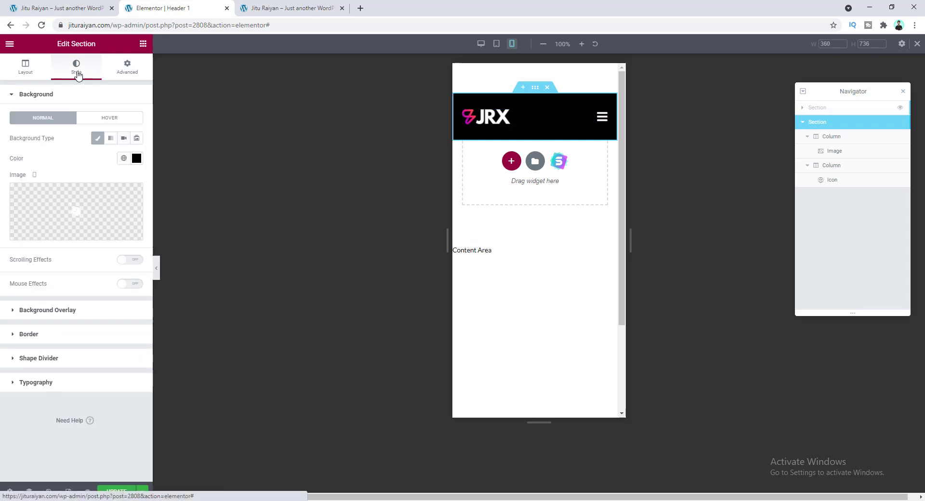
{"action": "left_click", "coordinate": [136, 158]}
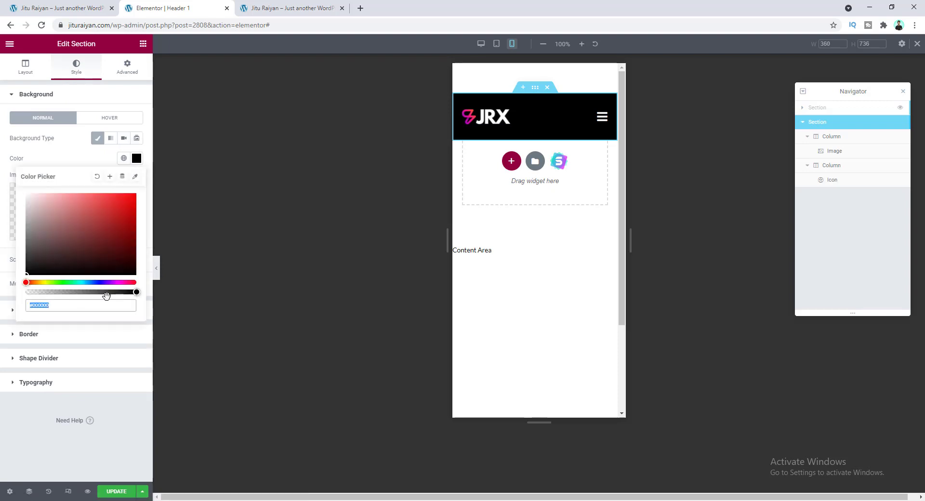
{"action": "left_click_drag", "start_coordinate": [90, 293], "coordinate": [17, 297]}
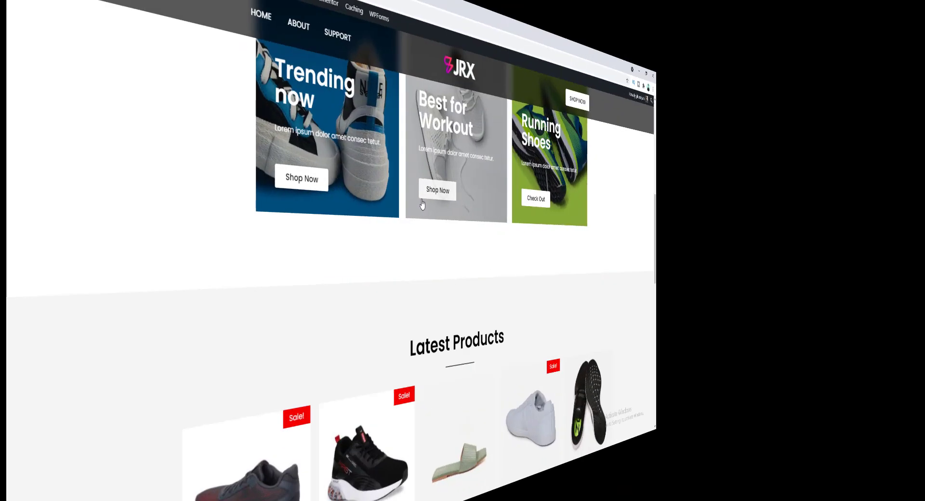
Preview the live home page in the responsive device view and widen the mobile viewport to 366 px
{"action": "scroll", "coordinate": [422, 204], "scroll_direction": "up", "scroll_amount": 10}
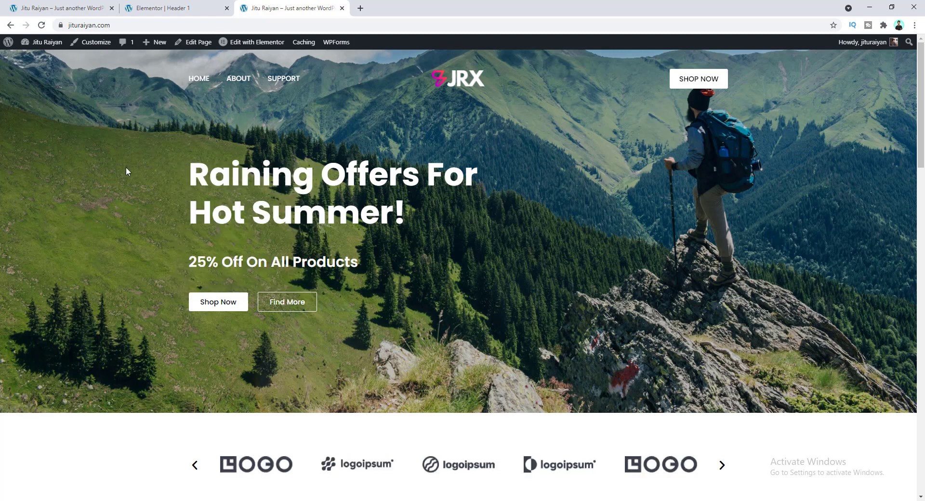
{"action": "right_click", "coordinate": [155, 159]}
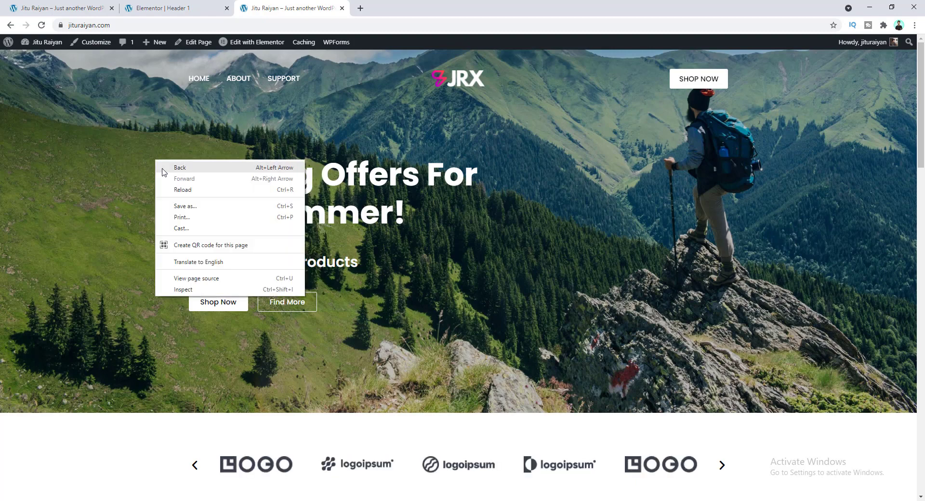
{"action": "left_click", "coordinate": [188, 291]}
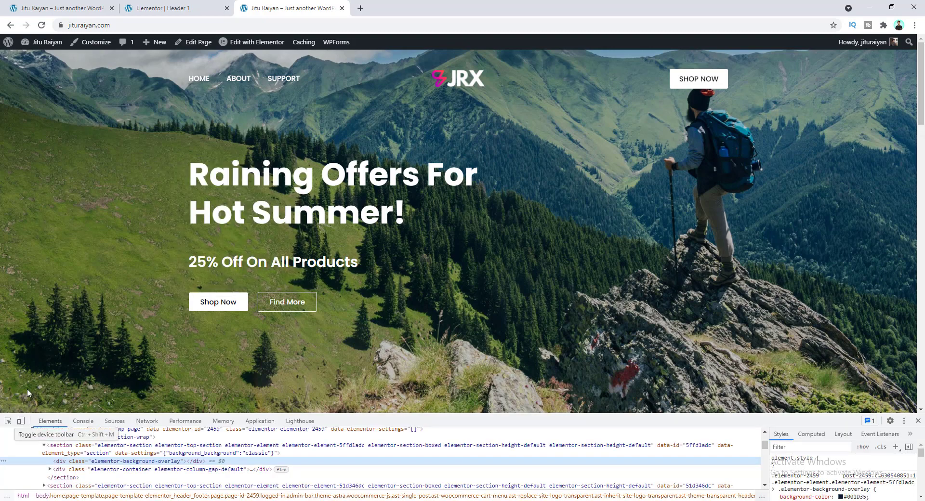
{"action": "left_click", "coordinate": [22, 422]}
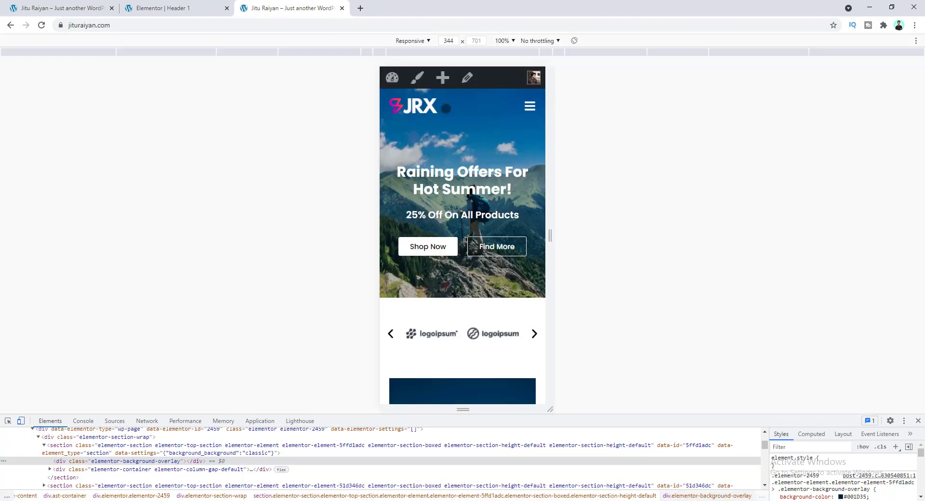
{"action": "mouse_move", "coordinate": [548, 225]}
{"action": "left_mouse_down"}
{"action": "mouse_move", "coordinate": [894, 203]}
{"action": "mouse_move", "coordinate": [549, 210]}
{"action": "left_mouse_up"}
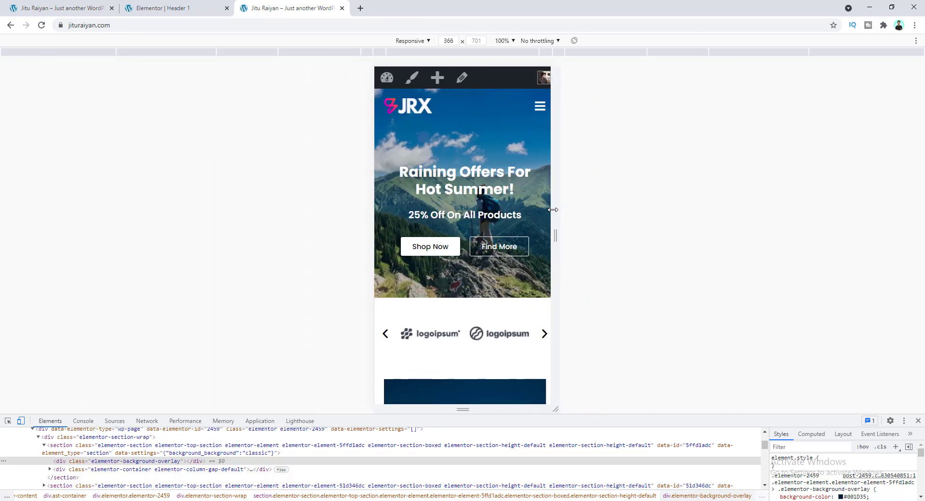
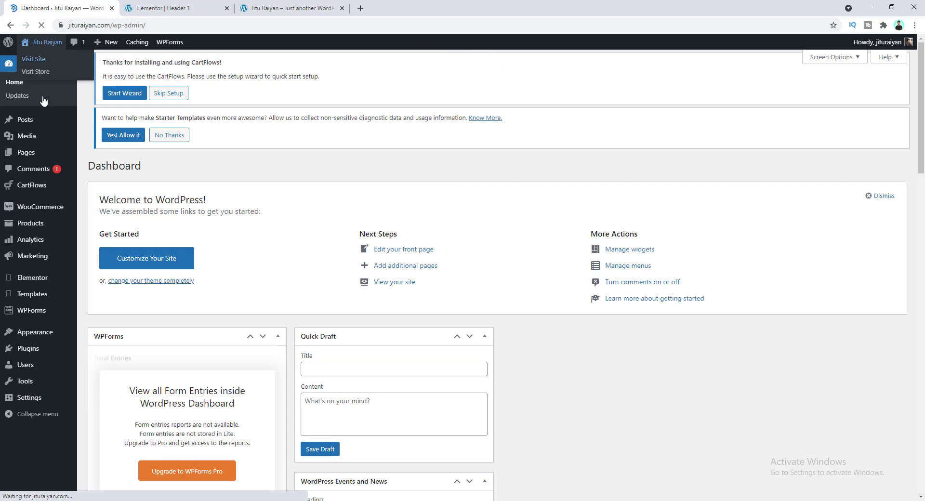
Create a new Elementor popup template named Header Popup from the WordPress dashboard
{"action": "mouse_move", "coordinate": [65, 296]}
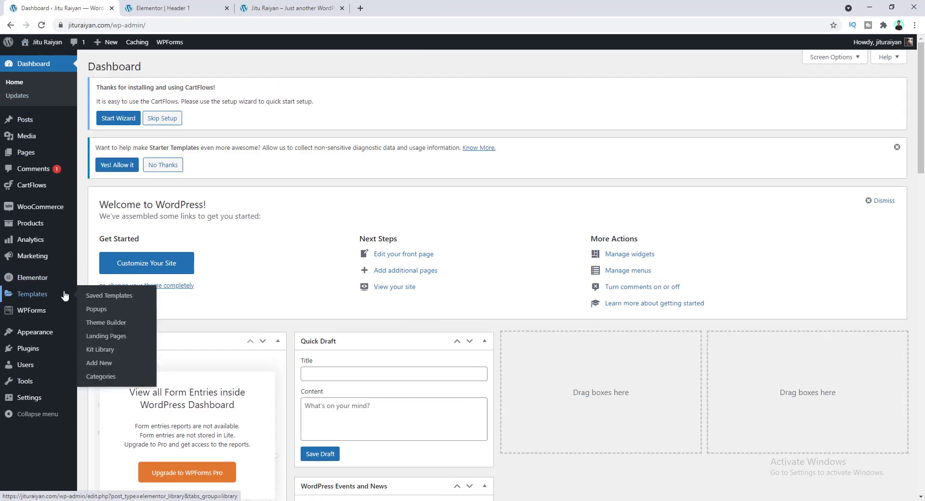
{"action": "left_click", "coordinate": [102, 314]}
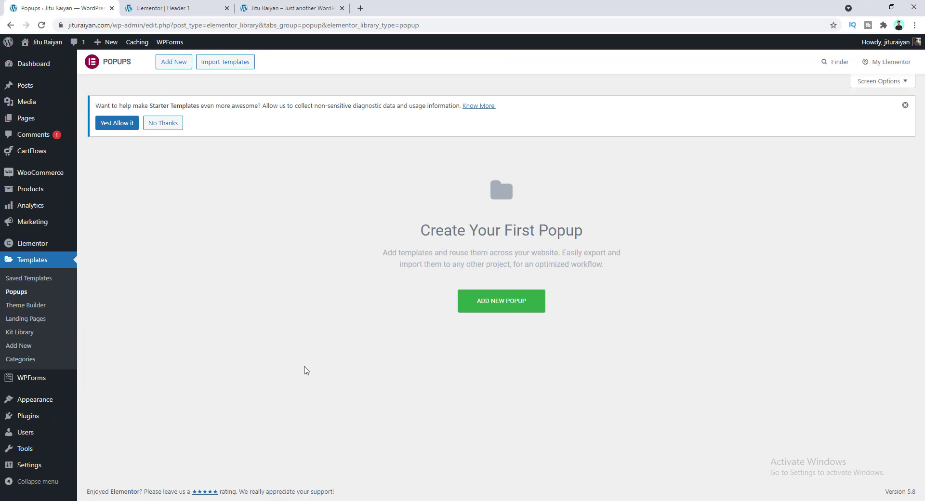
{"action": "left_click", "coordinate": [181, 64]}
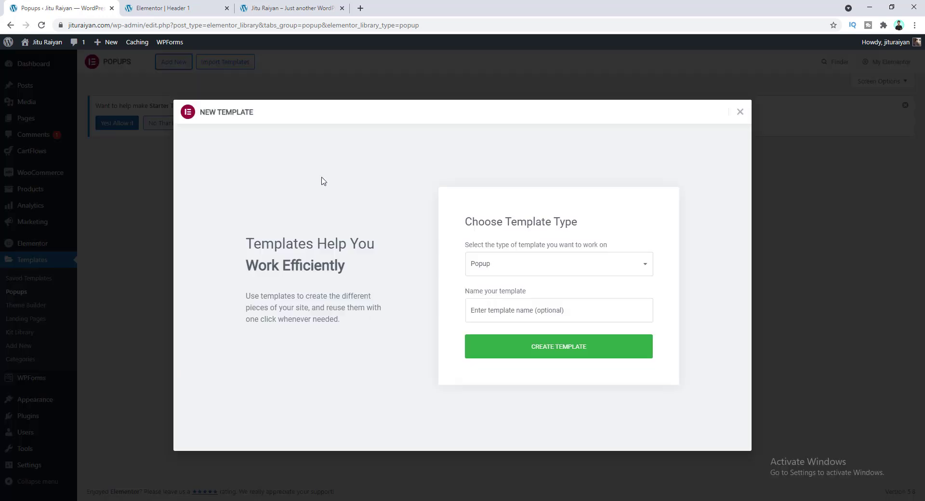
{"action": "left_click", "coordinate": [502, 310]}
{"action": "type", "text": "He"}
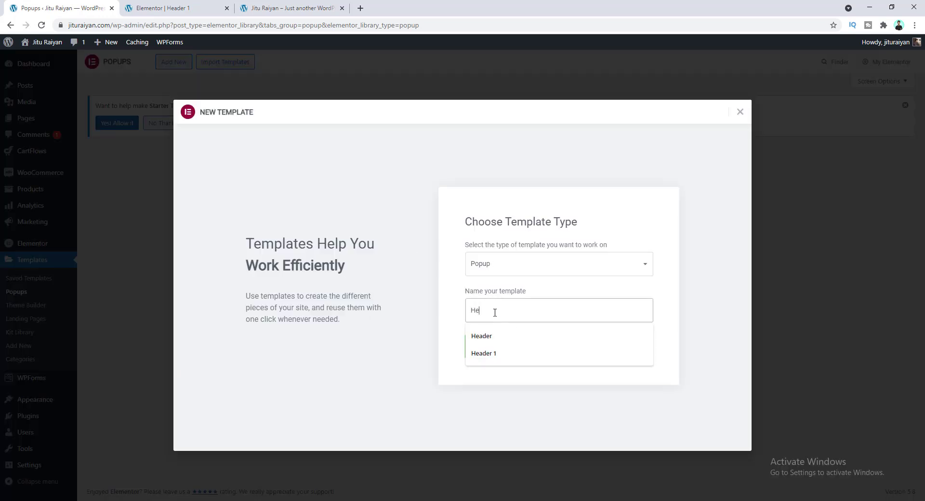
{"action": "type", "text": "ader 1"}
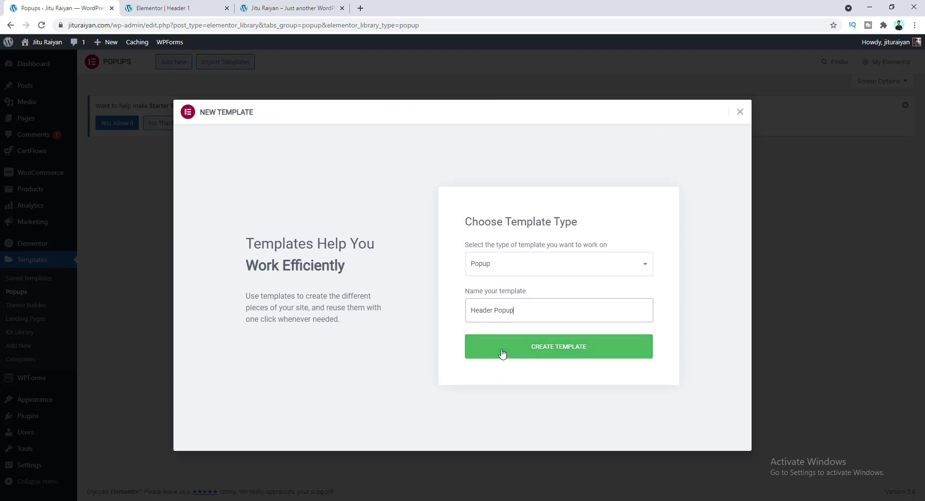
{"action": "left_click", "coordinate": [540, 348]}
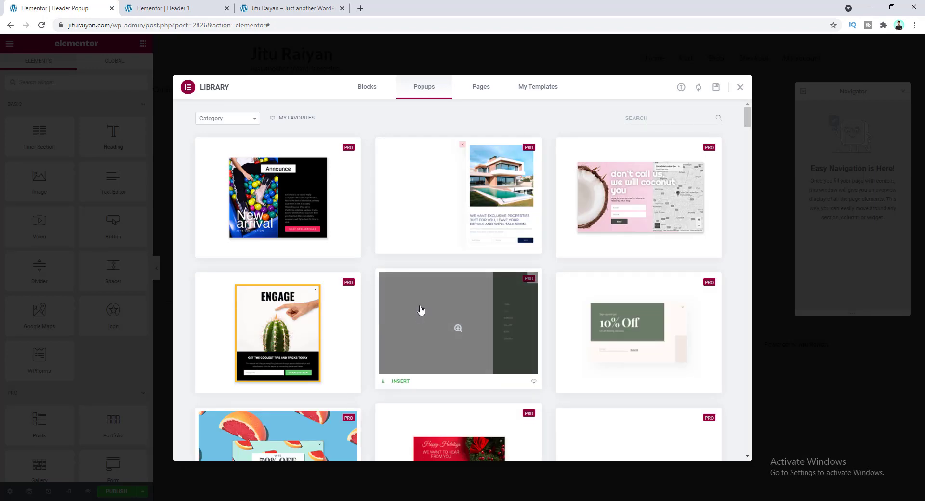
Dismiss the template library and Navigator, and add a single-column section to the empty popup
{"action": "left_click", "coordinate": [740, 88]}
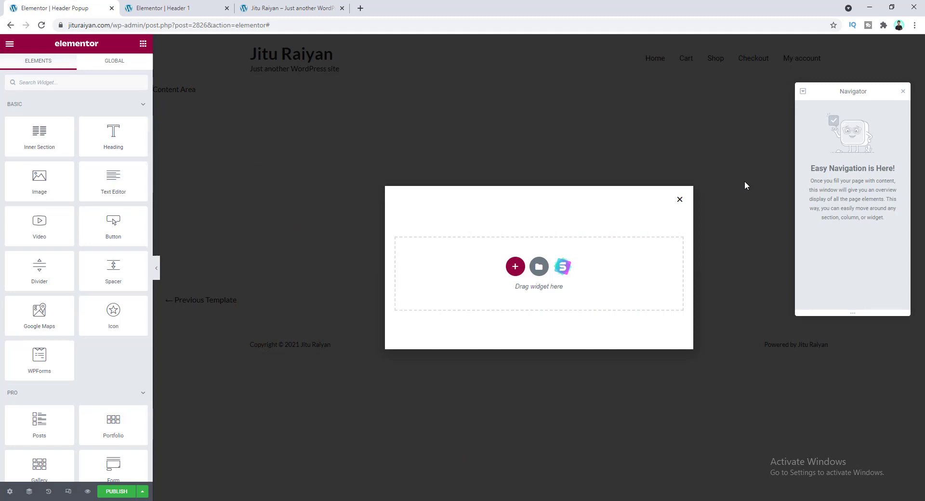
{"action": "left_click", "coordinate": [904, 93]}
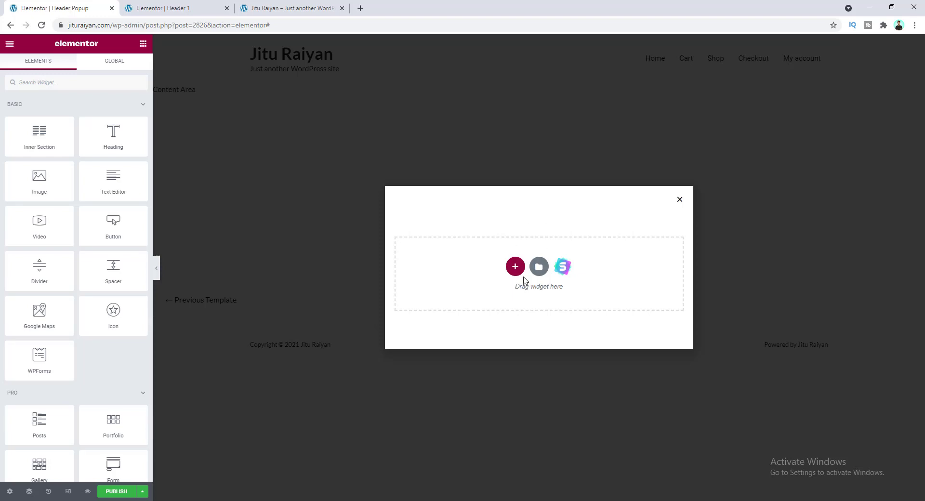
{"action": "left_click", "coordinate": [516, 268]}
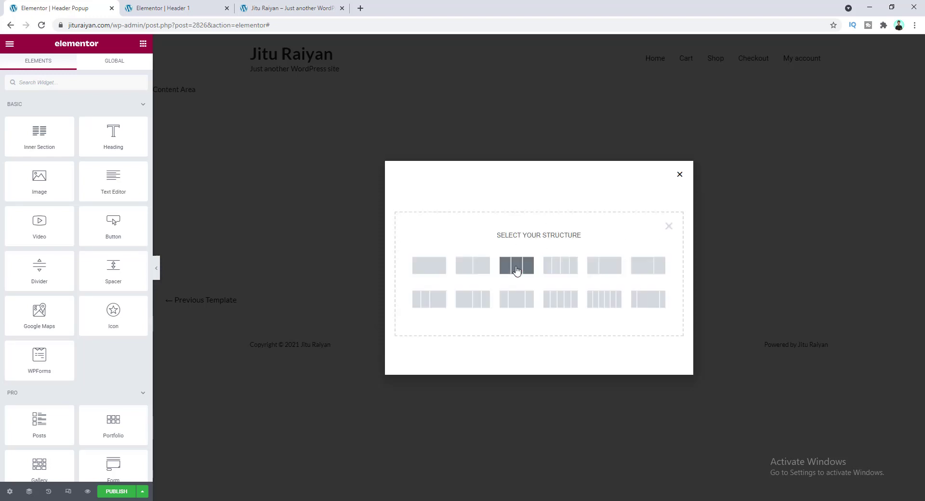
{"action": "left_click", "coordinate": [438, 267]}
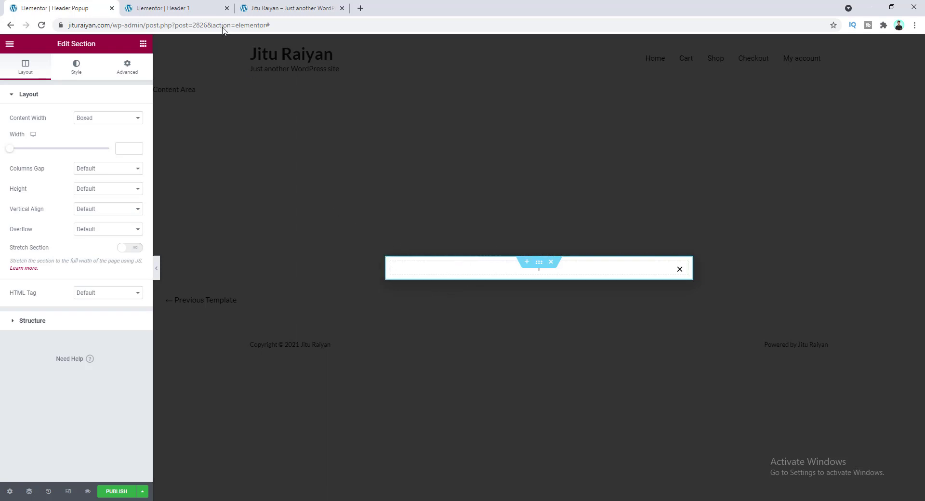
Switch to the Header 1 template in desktop view and copy the Nav Menu widget from its first section
{"action": "left_click", "coordinate": [184, 5]}
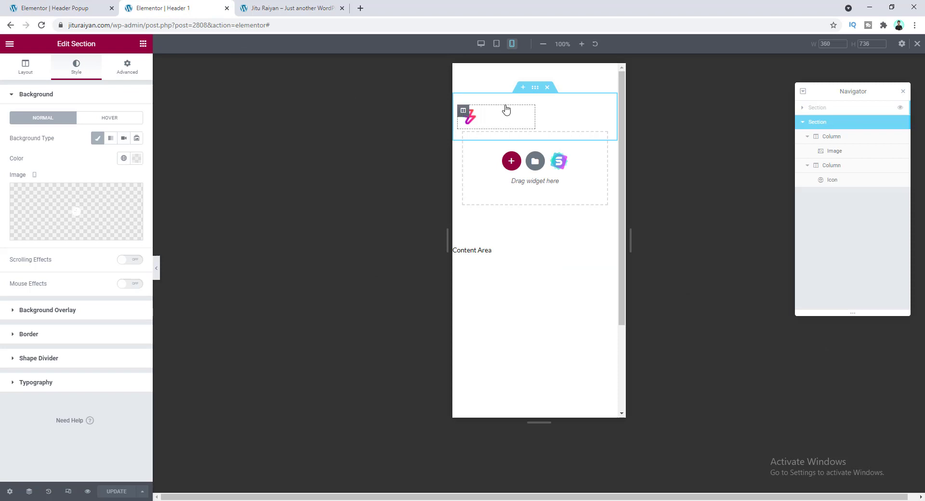
{"action": "left_click", "coordinate": [481, 44]}
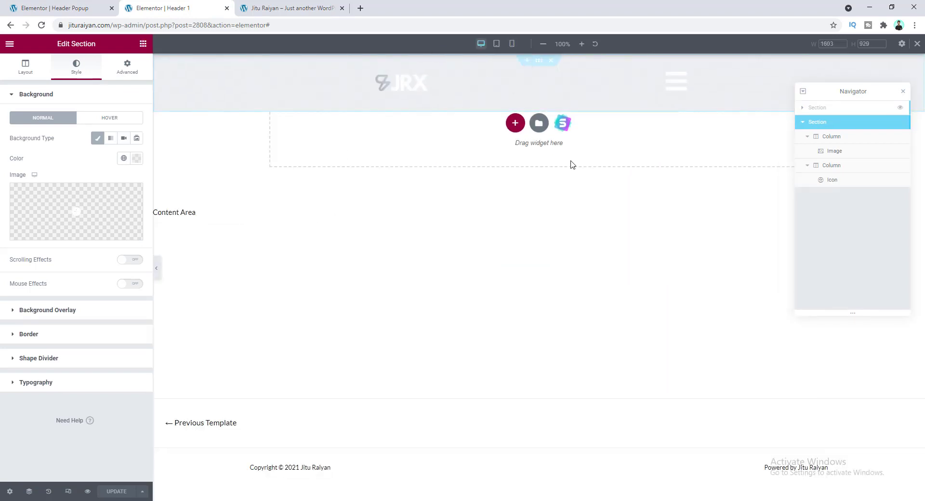
{"action": "left_click", "coordinate": [802, 108]}
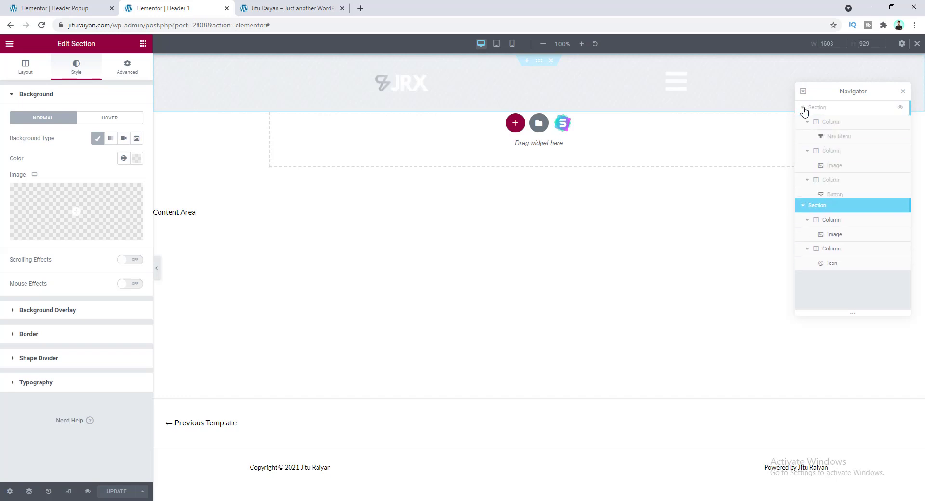
{"action": "left_click", "coordinate": [825, 123]}
{"action": "left_click", "coordinate": [839, 140]}
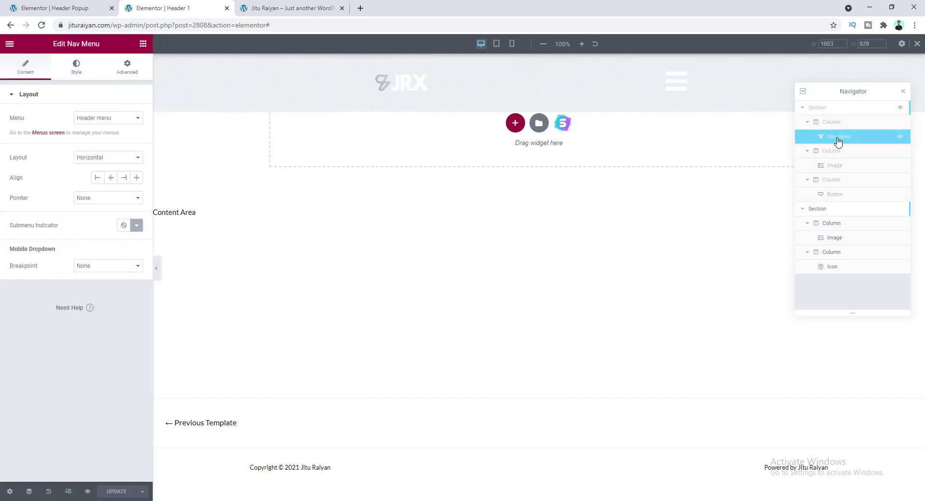
{"action": "right_click", "coordinate": [826, 138]}
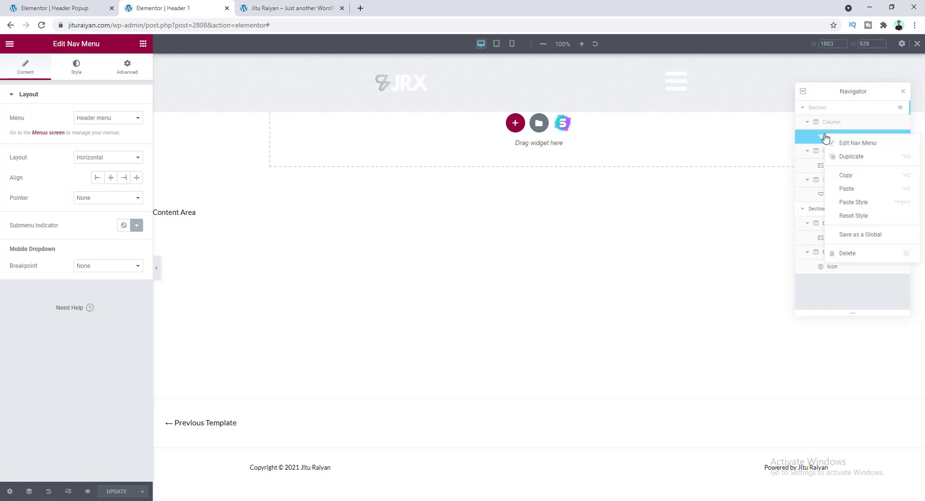
{"action": "left_click", "coordinate": [849, 179]}
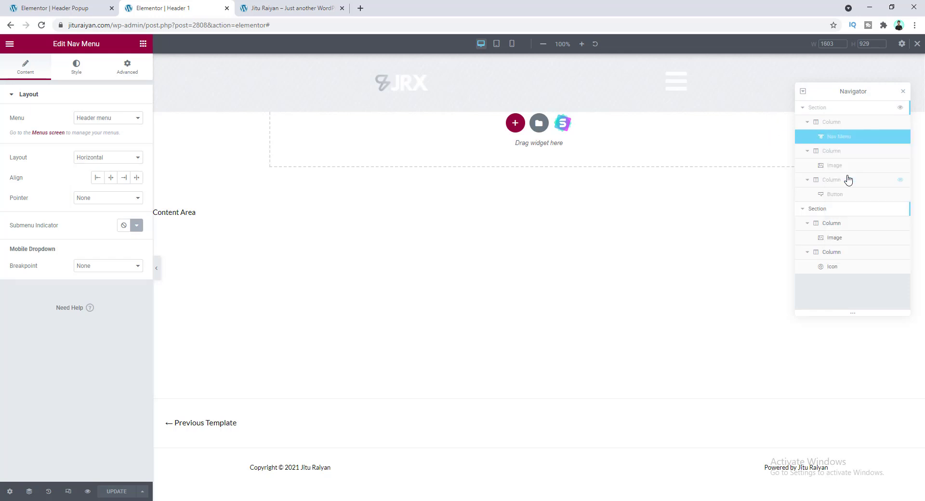
Return to the Header Popup template and paste the copied Nav Menu into the popup's column
{"action": "left_click", "coordinate": [76, 7]}
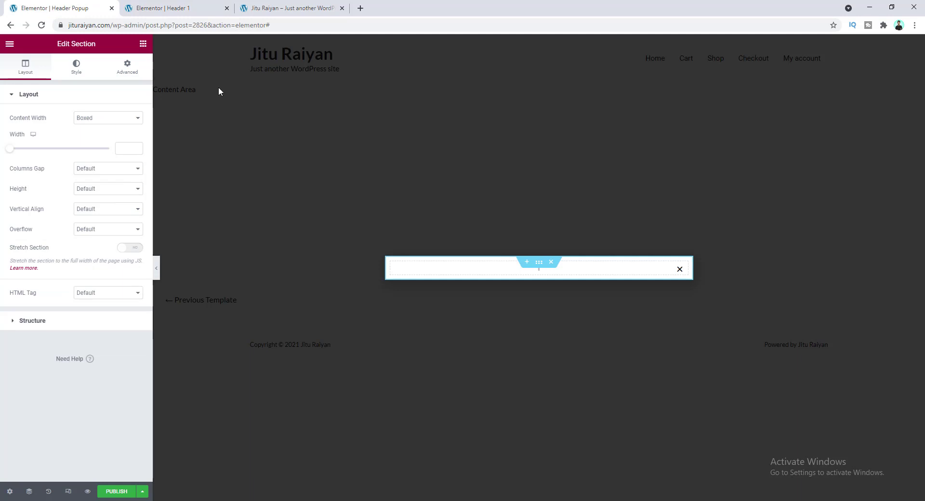
{"action": "right_click", "coordinate": [488, 270]}
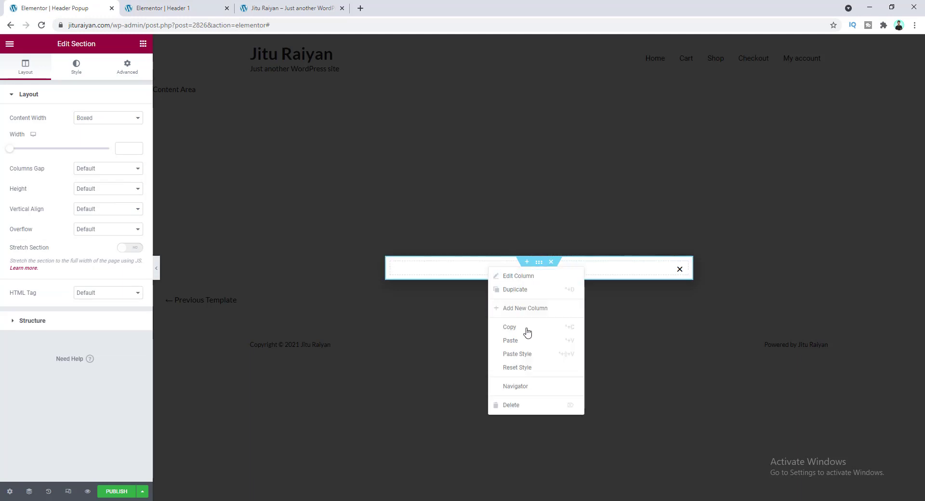
{"action": "left_click", "coordinate": [510, 340]}
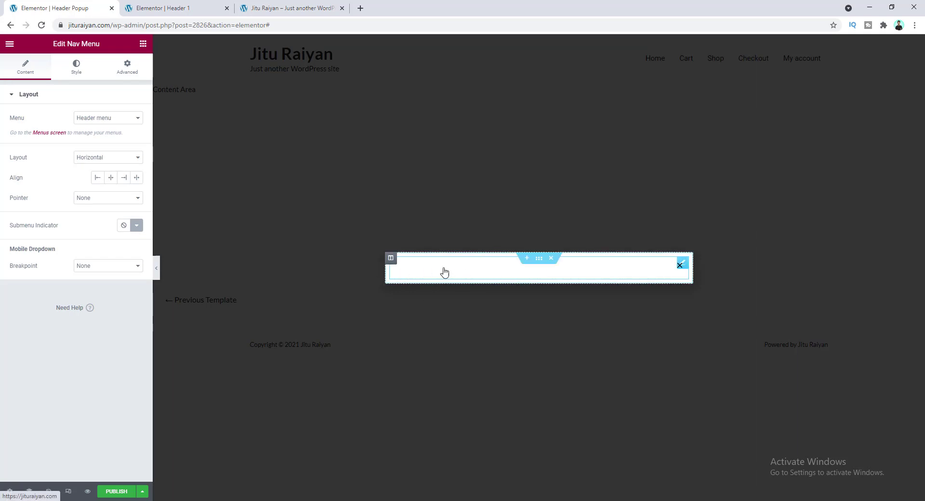
Set the popup Nav Menu's normal and hover text colours to black (#000000)
{"action": "left_click", "coordinate": [76, 67]}
{"action": "left_click", "coordinate": [136, 158]}
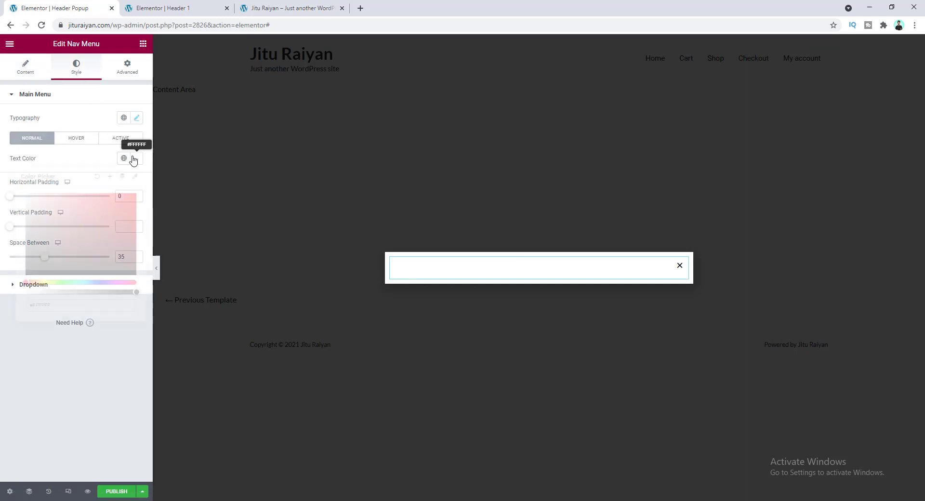
{"action": "left_click_drag", "start_coordinate": [47, 260], "coordinate": [9, 297]}
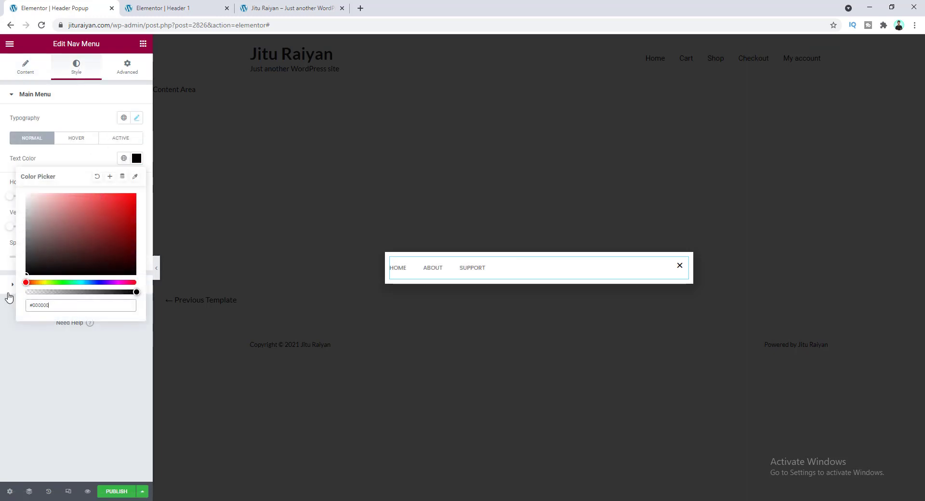
{"action": "left_click", "coordinate": [85, 141]}
{"action": "left_click", "coordinate": [137, 159]}
{"action": "left_click_drag", "start_coordinate": [56, 246], "coordinate": [6, 295]}
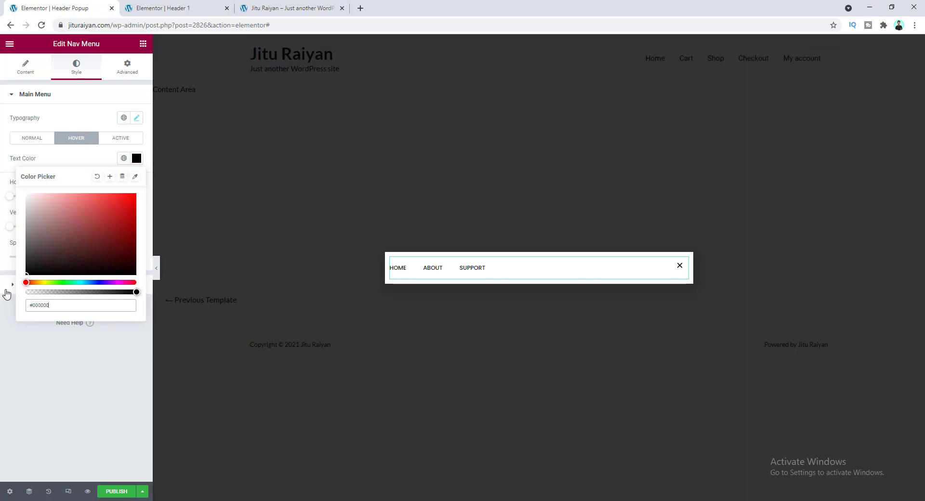
{"action": "left_click", "coordinate": [81, 159]}
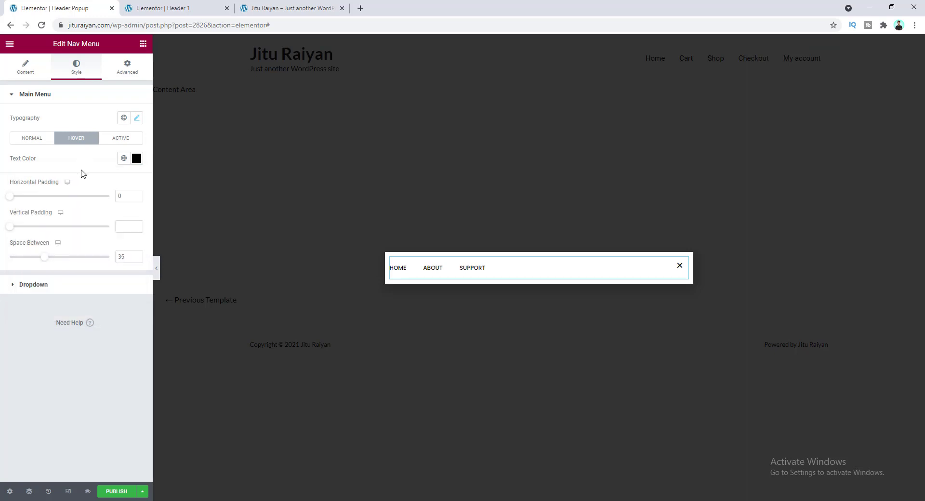
Set the popup Nav Menu's typography size to 16 px
{"action": "left_click", "coordinate": [137, 119]}
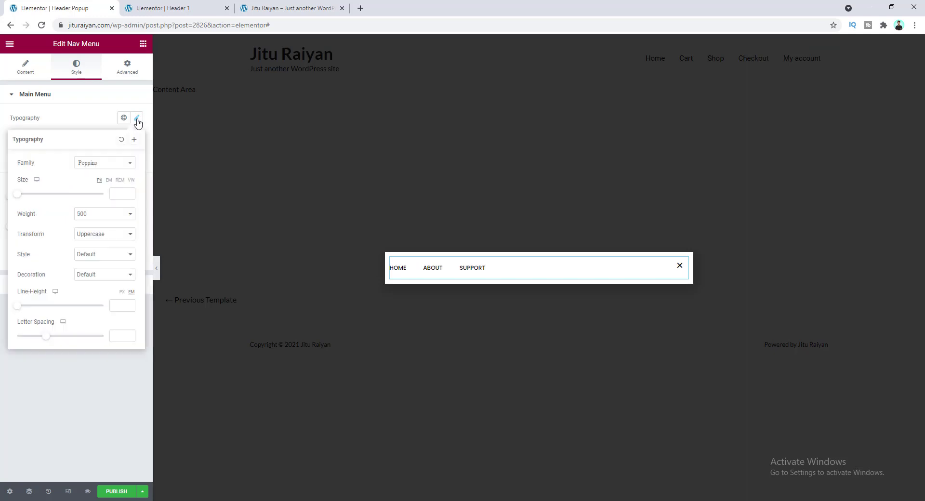
{"action": "left_click", "coordinate": [122, 194]}
{"action": "type", "text": "16"}
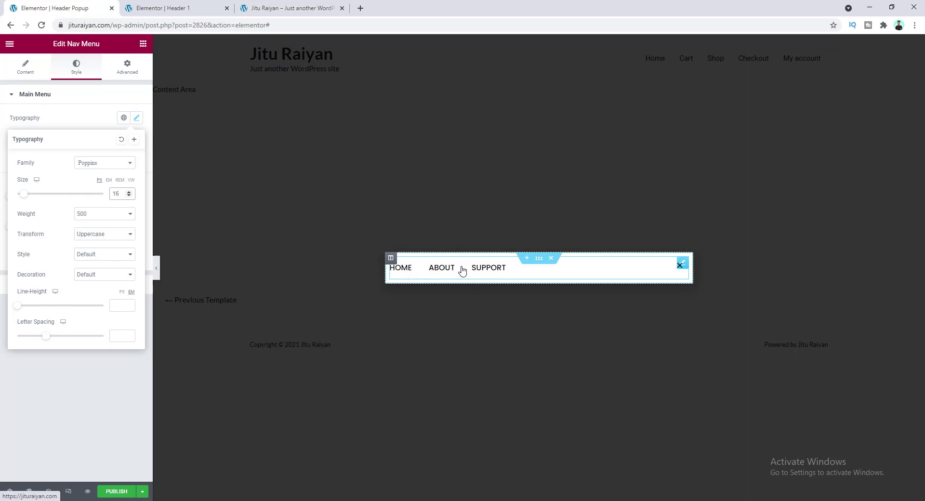
Change the popup Nav Menu's layout to Vertical
{"action": "left_click", "coordinate": [25, 68]}
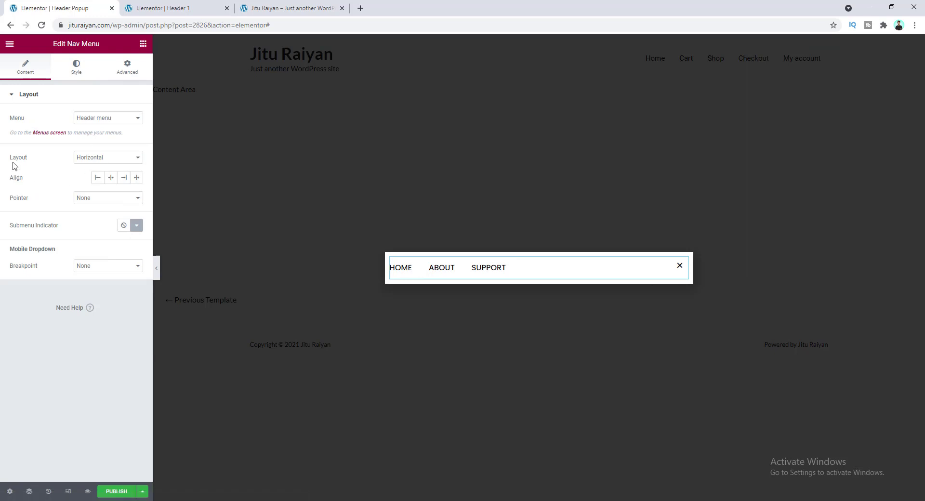
{"action": "left_click", "coordinate": [106, 159]}
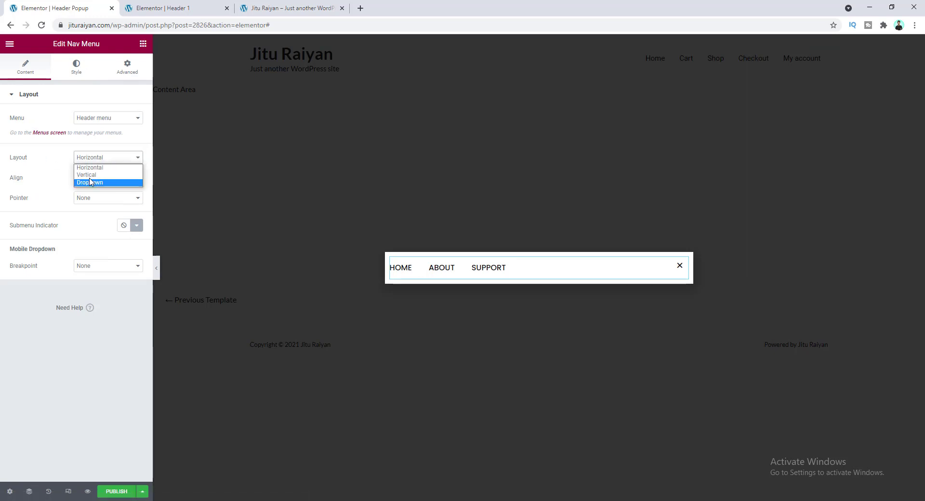
{"action": "left_click", "coordinate": [98, 175]}
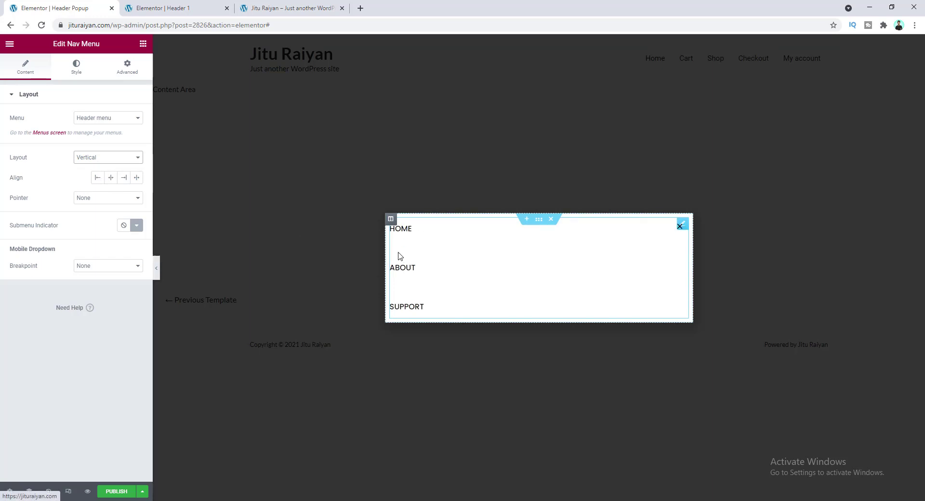
Set the popup Nav Menu's Space Between to 0
{"action": "left_click", "coordinate": [75, 68]}
{"action": "left_click_drag", "start_coordinate": [131, 256], "coordinate": [106, 259]}
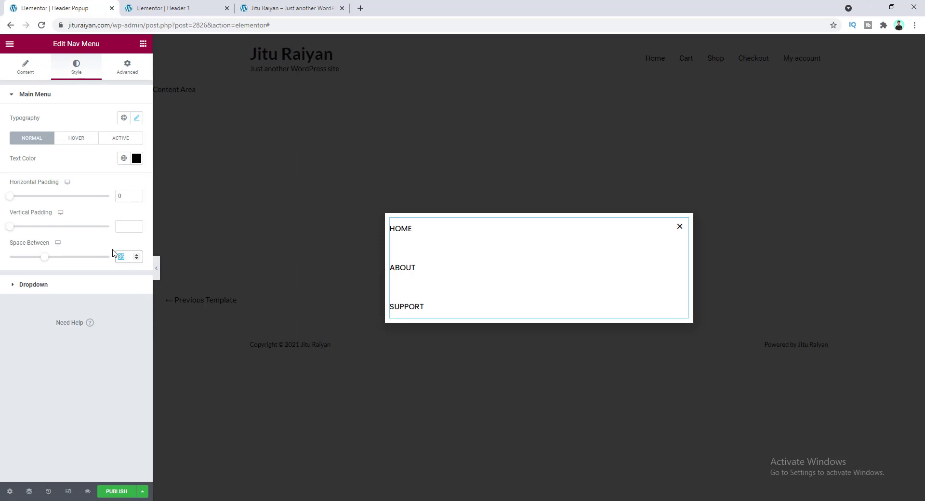
{"action": "key", "text": "BackSpace"}
{"action": "type", "text": "0"}
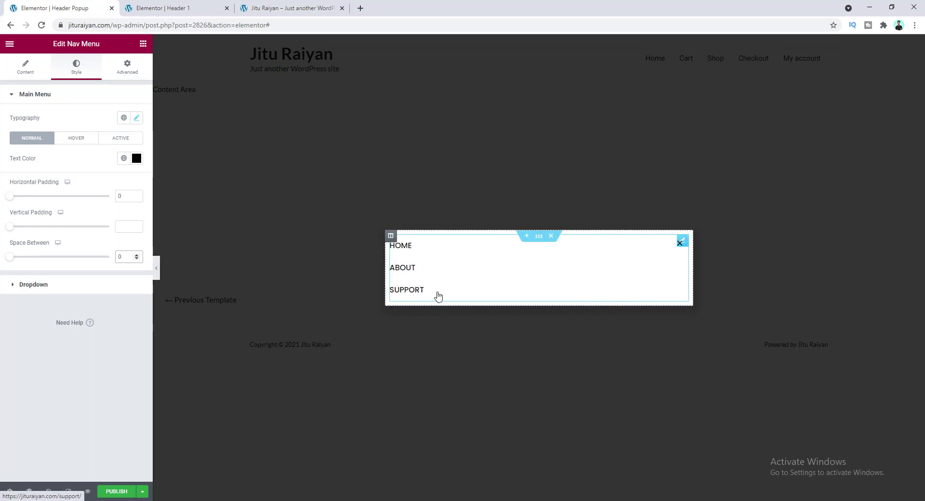
Switch to the Header 1 template and copy the Button widget from its desktop section
{"action": "left_click", "coordinate": [167, 6]}
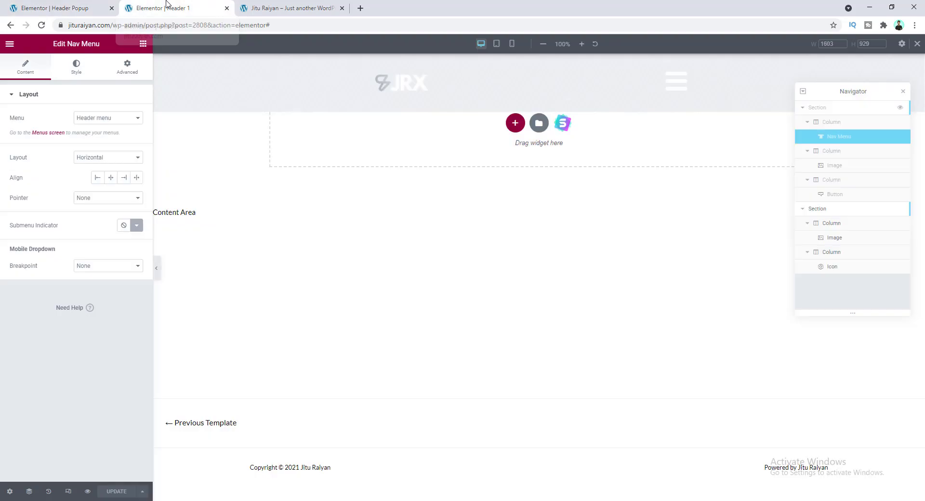
{"action": "left_click", "coordinate": [835, 182]}
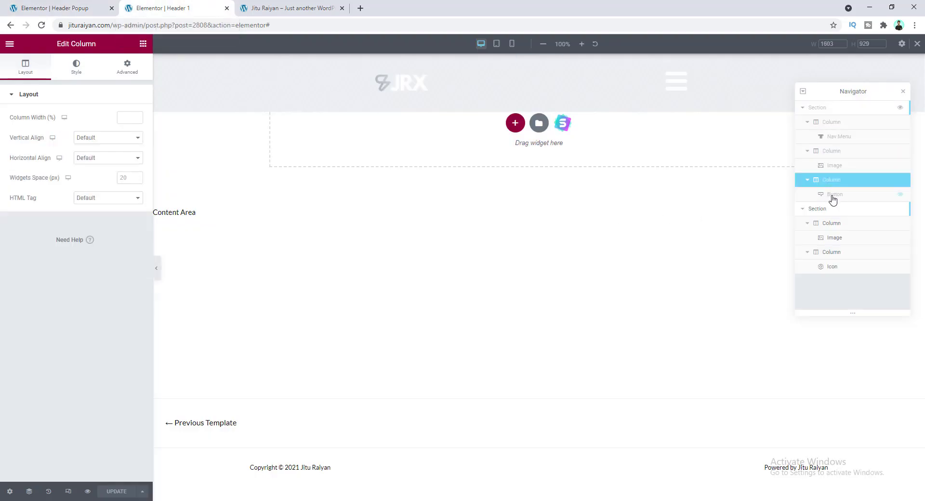
{"action": "left_click", "coordinate": [834, 196]}
{"action": "right_click", "coordinate": [833, 196]}
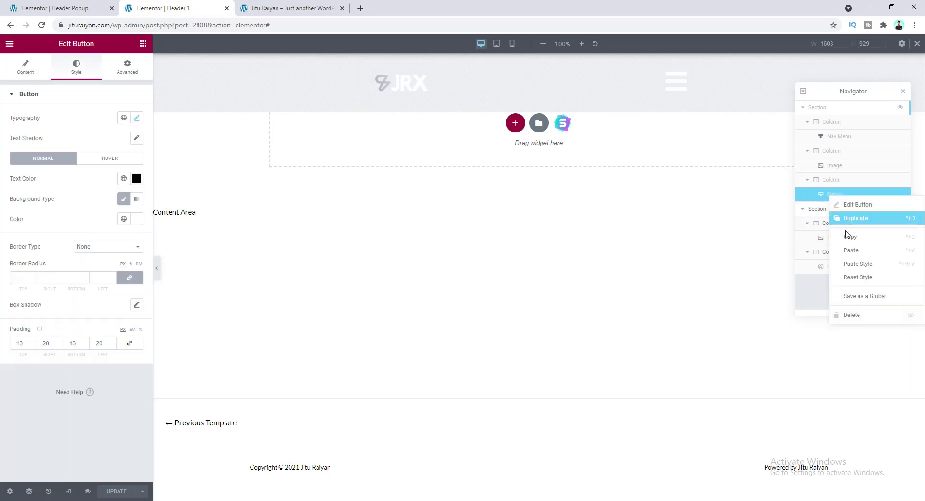
{"action": "left_click", "coordinate": [847, 245]}
Return to the Header Popup template and paste the copied button below the Nav Menu
{"action": "key", "text": "ctrl+shift+Tab"}
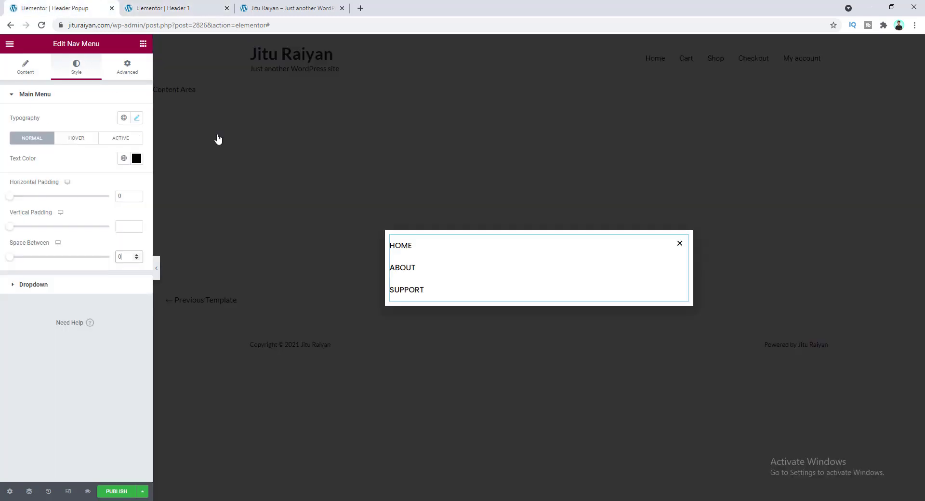
{"action": "right_click", "coordinate": [456, 271]}
{"action": "left_click", "coordinate": [480, 322]}
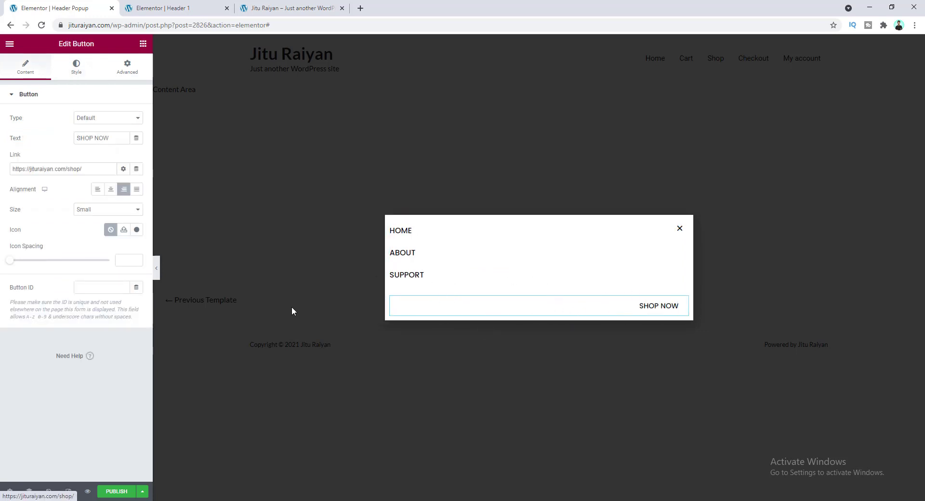
Give the popup's SHOP NOW button white (#FFFFFF) text and a black background in its normal state
{"action": "left_click", "coordinate": [76, 72]}
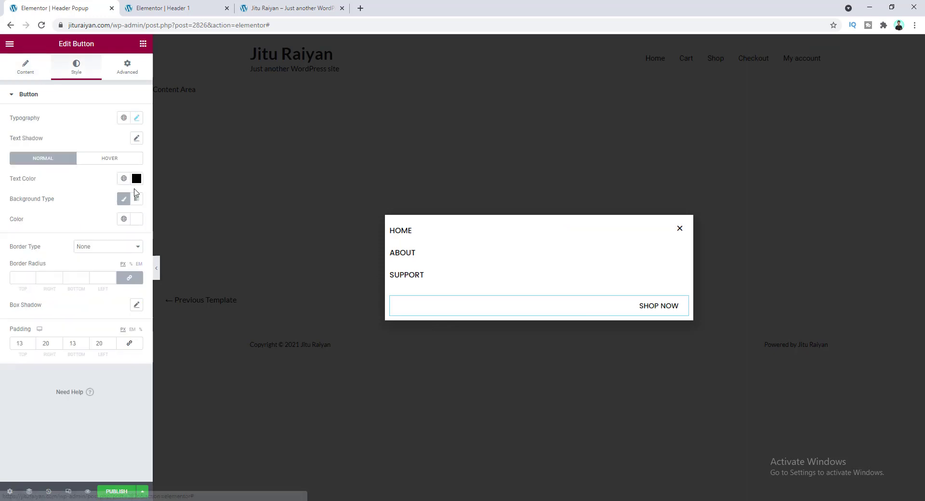
{"action": "left_click", "coordinate": [137, 179]}
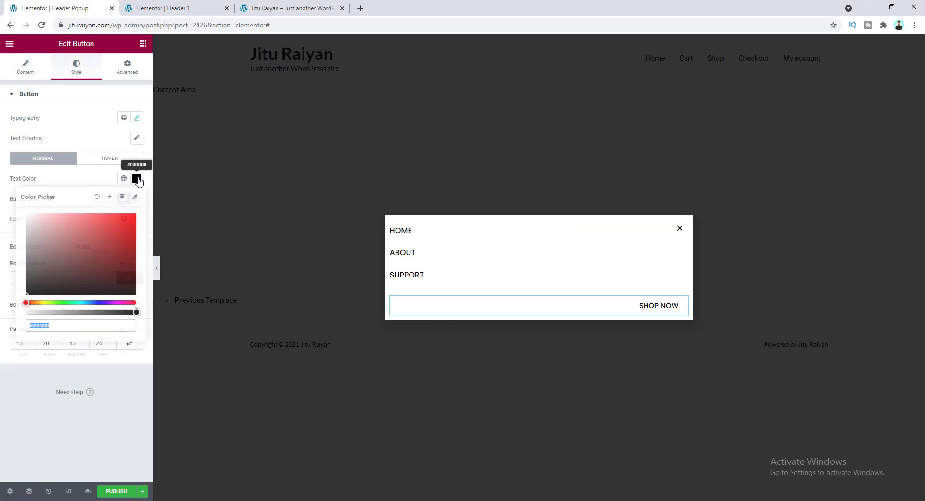
{"action": "left_click_drag", "start_coordinate": [79, 262], "coordinate": [30, 208]}
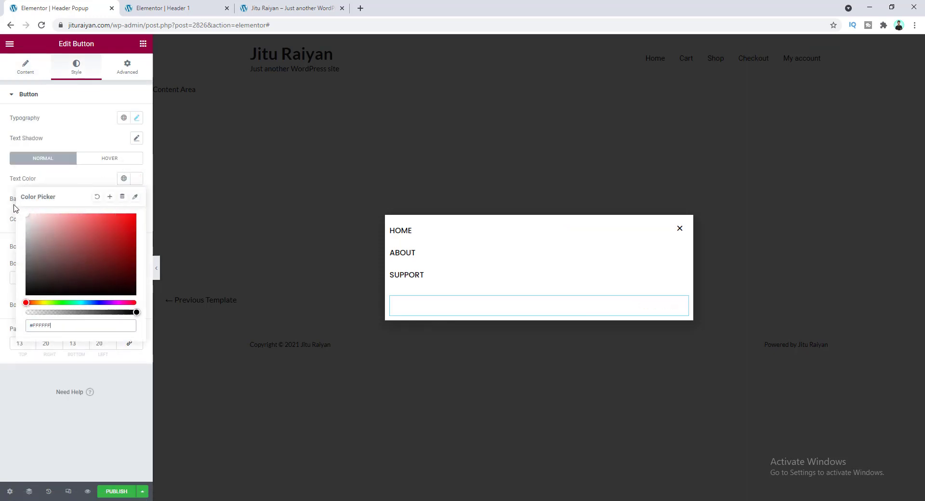
{"action": "left_click", "coordinate": [13, 208]}
{"action": "left_click", "coordinate": [136, 219]}
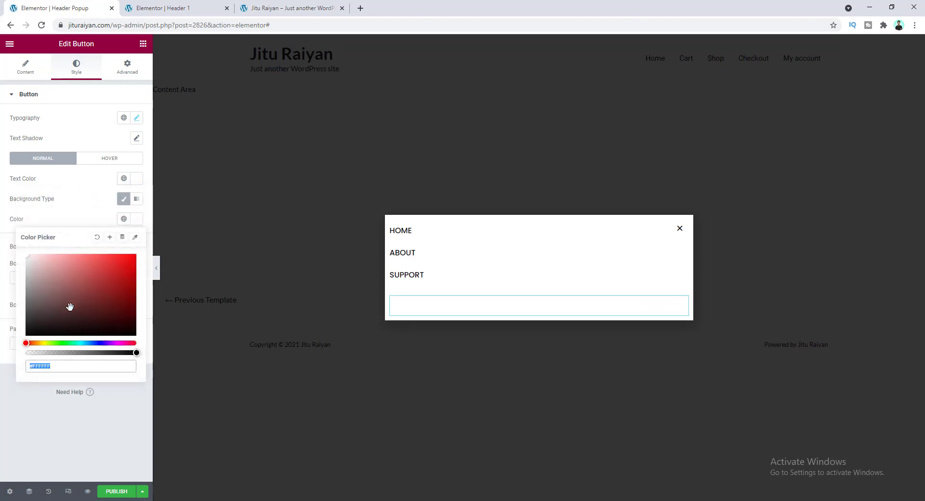
{"action": "left_click_drag", "start_coordinate": [57, 315], "coordinate": [1, 344]}
{"action": "left_click", "coordinate": [344, 292]}
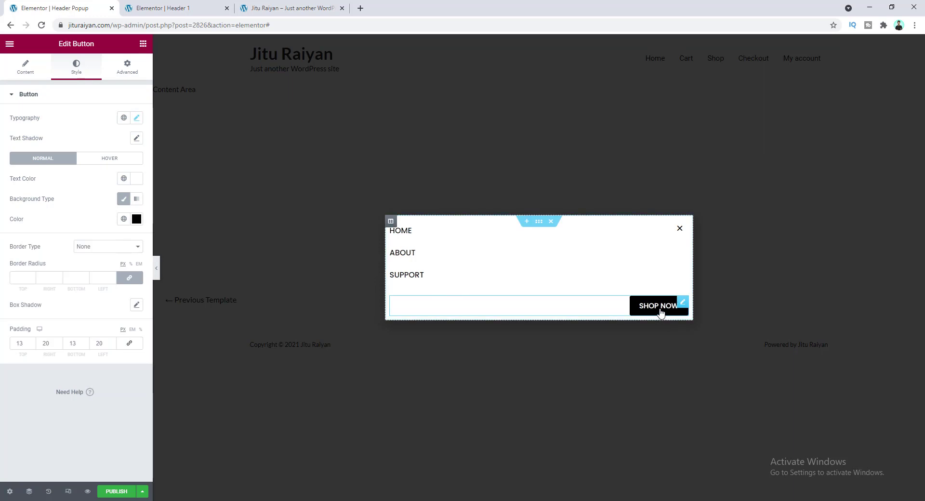
Clear the SHOP NOW button's right alignment so it falls back to the default left placement
{"action": "left_click", "coordinate": [414, 306]}
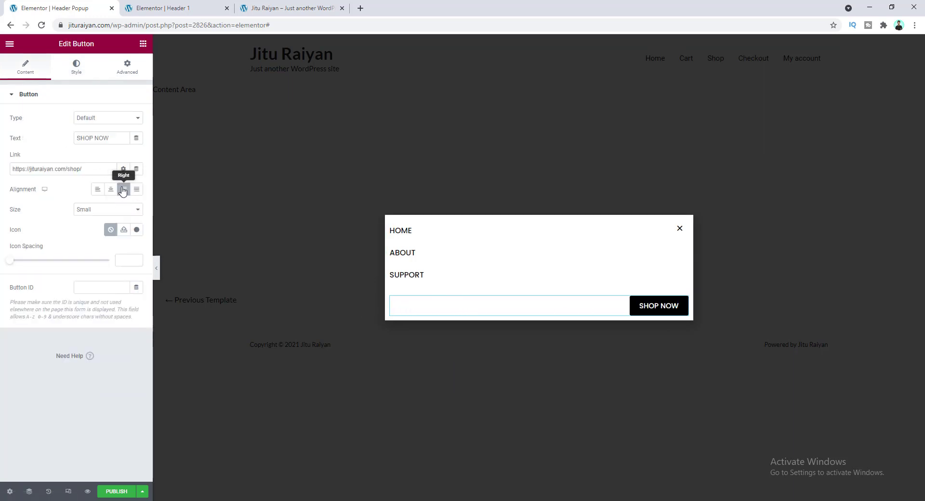
{"action": "left_click", "coordinate": [124, 191]}
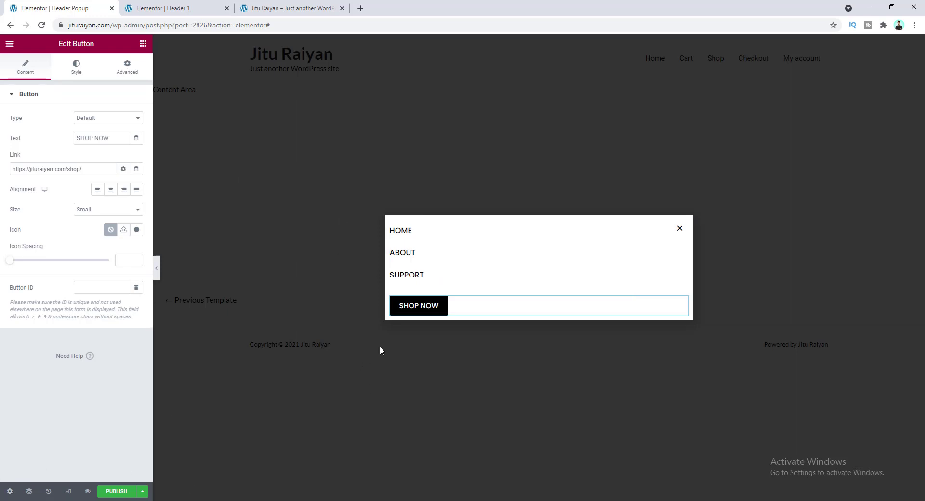
Lay out the popup as a left-positioned panel with Fit To Screen height and a width of 300 px
{"action": "left_click", "coordinate": [9, 491]}
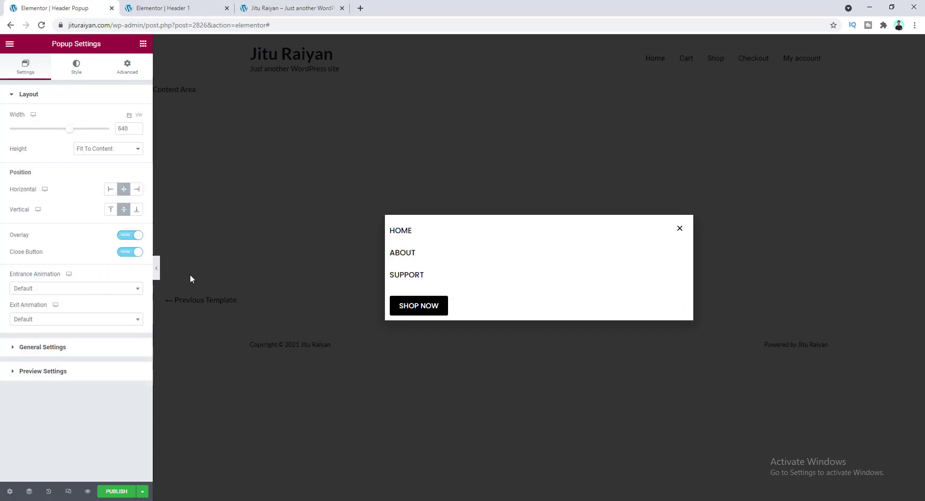
{"action": "left_click", "coordinate": [111, 191]}
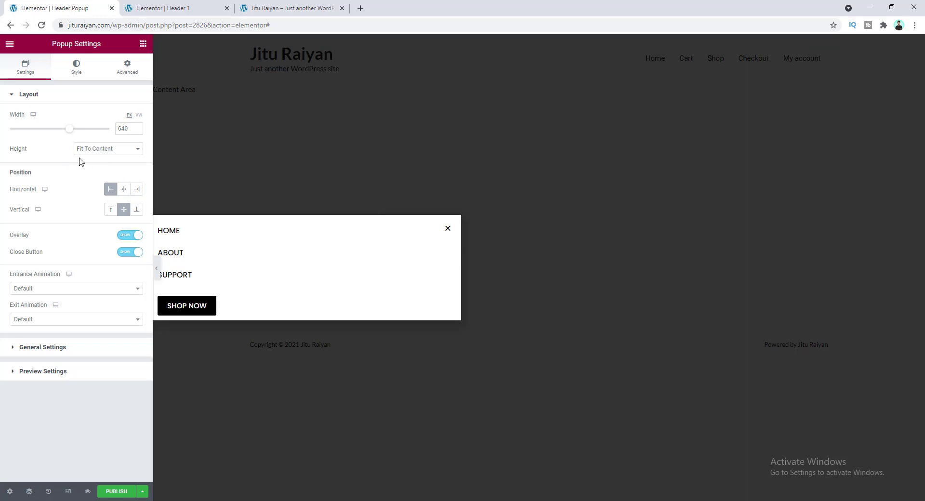
{"action": "left_click", "coordinate": [105, 153]}
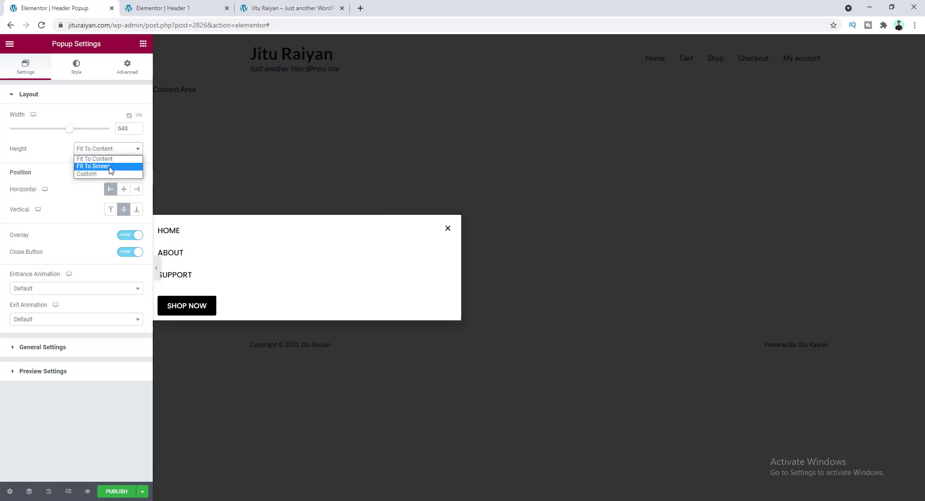
{"action": "left_click", "coordinate": [110, 167]}
{"action": "left_click_drag", "start_coordinate": [125, 128], "coordinate": [116, 129]}
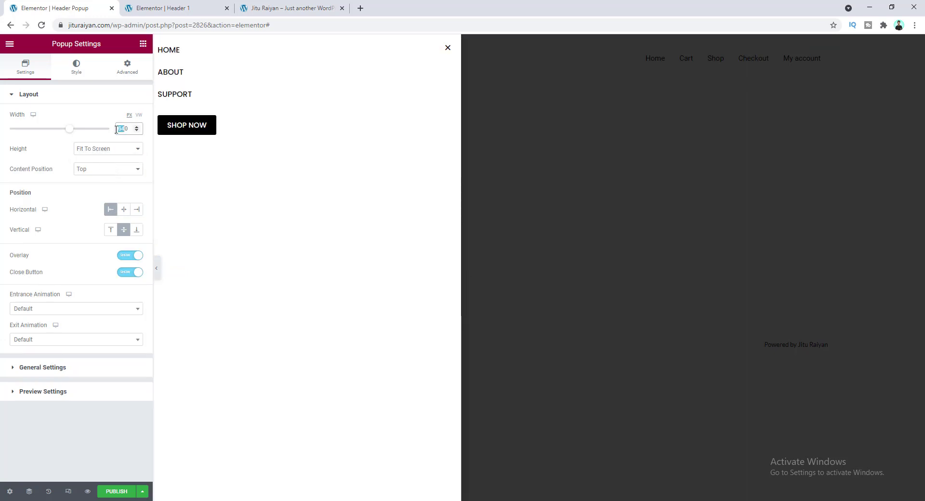
{"action": "type", "text": "300"}
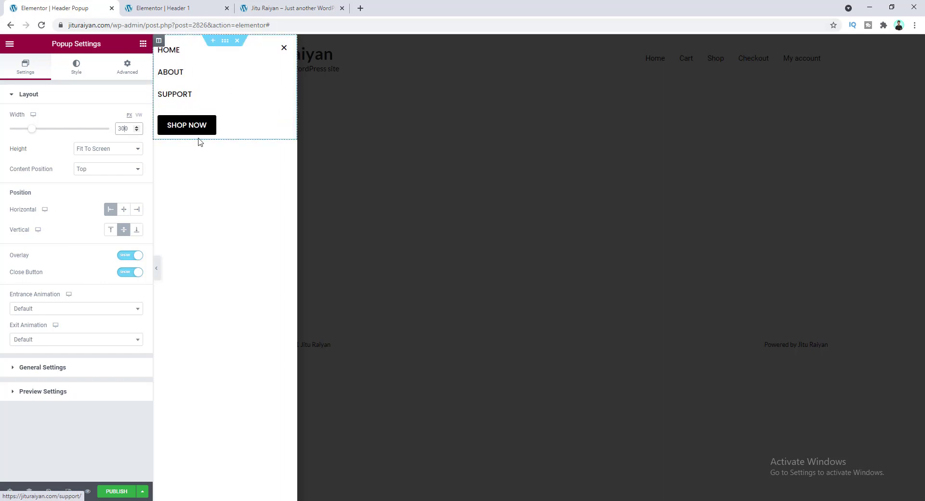
Unlink the popup section's padding values and set its top and bottom padding to 30 px
{"action": "left_click", "coordinate": [224, 43]}
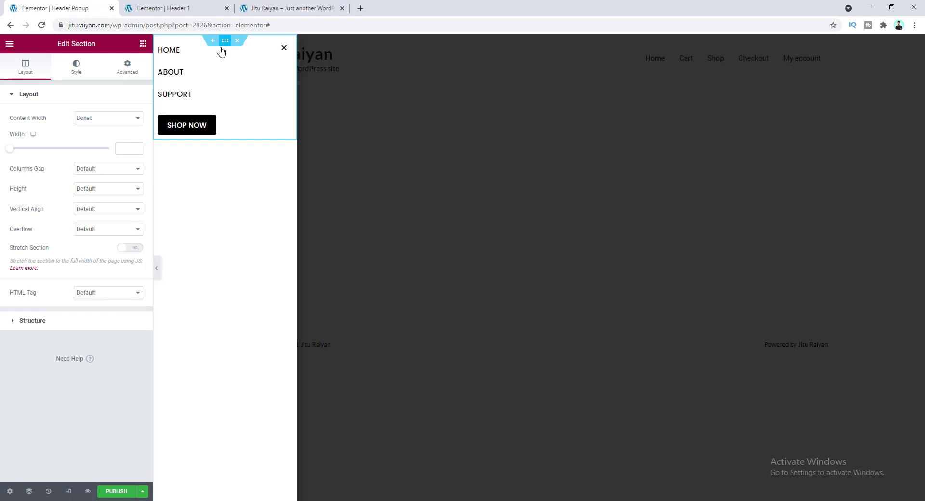
{"action": "left_click", "coordinate": [127, 67]}
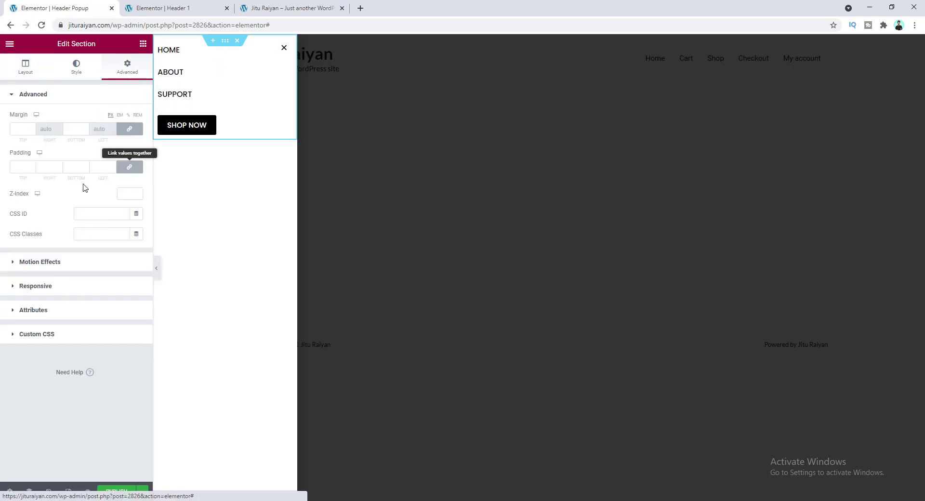
{"action": "left_click", "coordinate": [130, 167]}
{"action": "left_click", "coordinate": [24, 167]}
{"action": "type", "text": "30"}
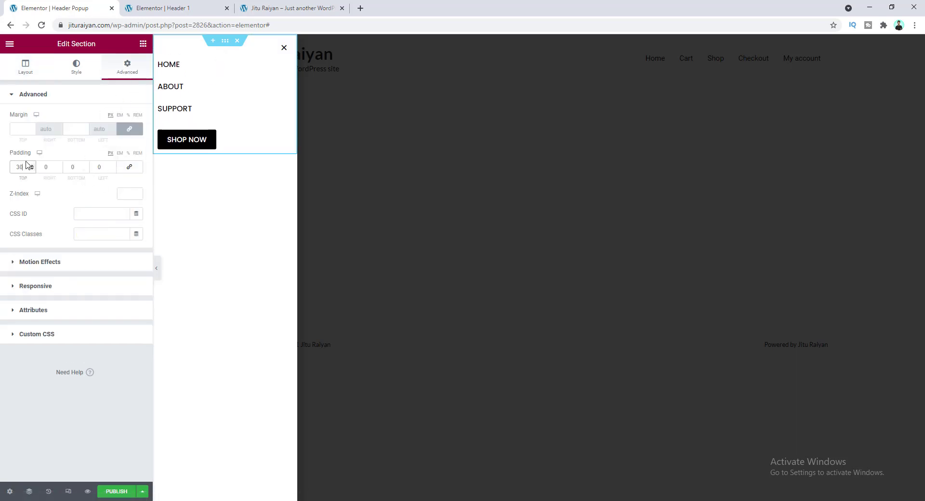
{"action": "key", "text": "Tab"}
{"action": "key", "text": "Tab"}
{"action": "type", "text": "30"}
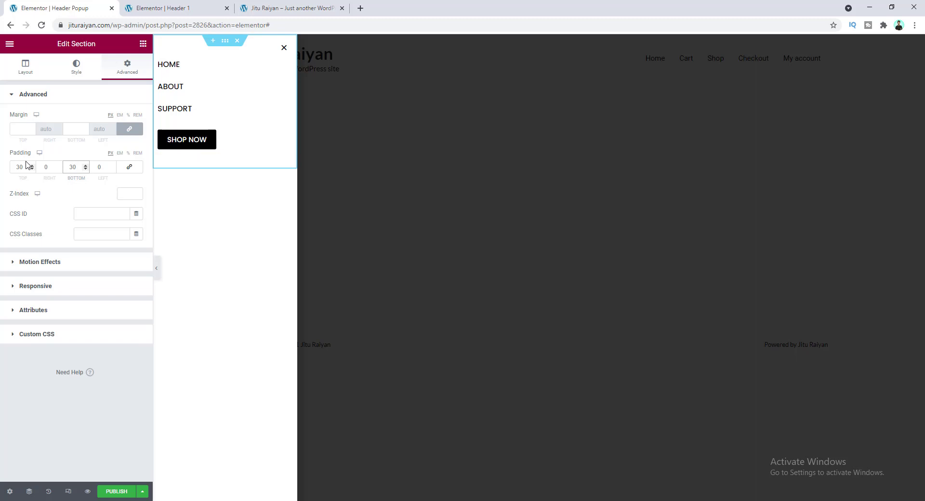
Set the popup section's right and left padding to 25 px
{"action": "left_click", "coordinate": [50, 168]}
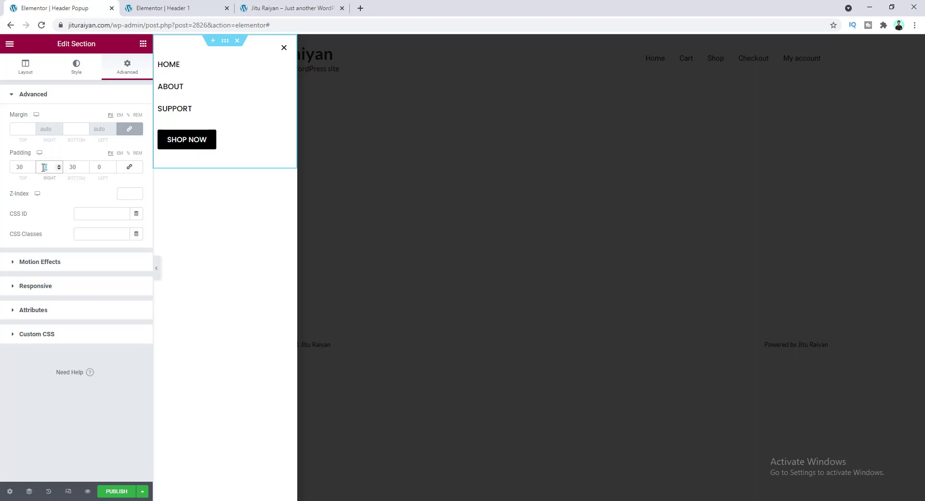
{"action": "type", "text": "25"}
{"action": "key", "text": "Tab"}
{"action": "key", "text": "Tab"}
{"action": "type", "text": "25"}
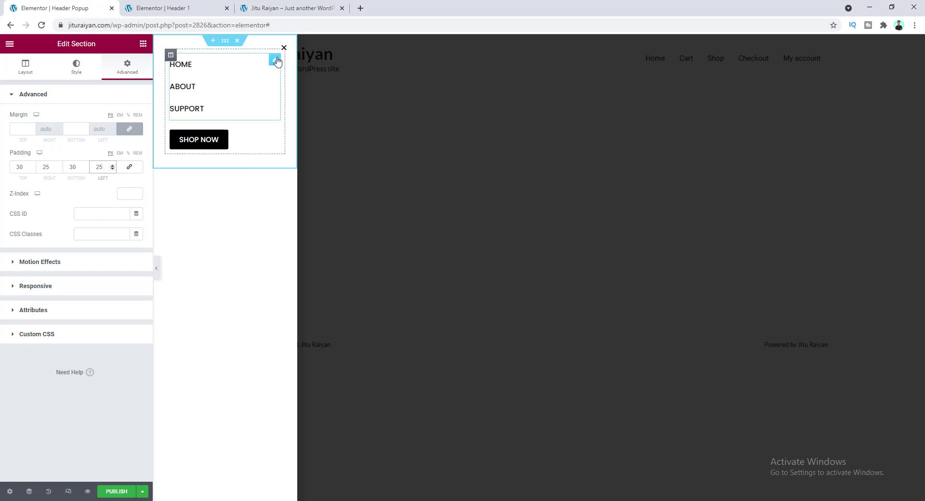
Set the popup close button's vertical and horizontal positions to 25 px each
{"action": "left_click", "coordinate": [10, 491]}
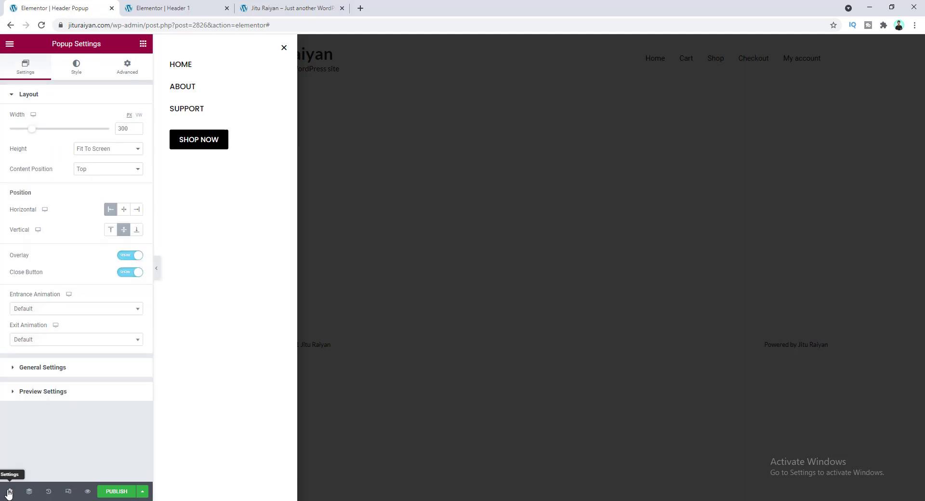
{"action": "left_click", "coordinate": [74, 66]}
{"action": "left_click", "coordinate": [48, 144]}
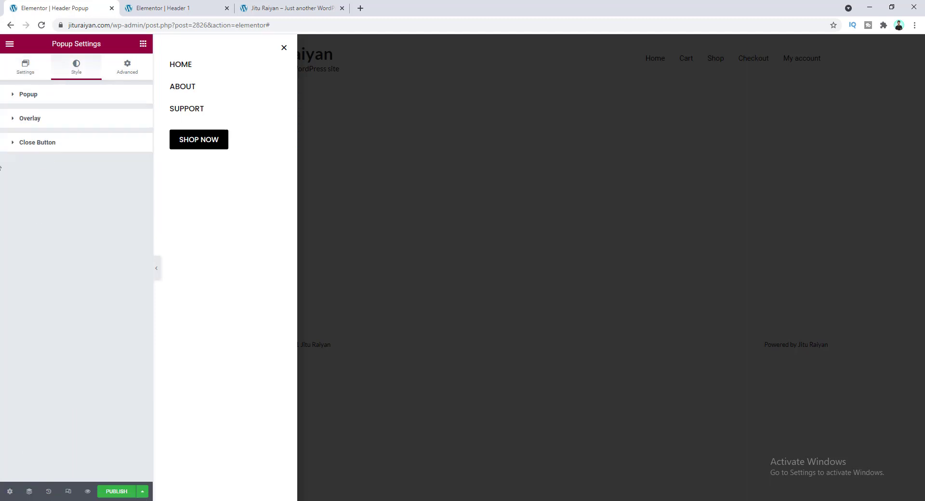
{"action": "left_click", "coordinate": [52, 144]}
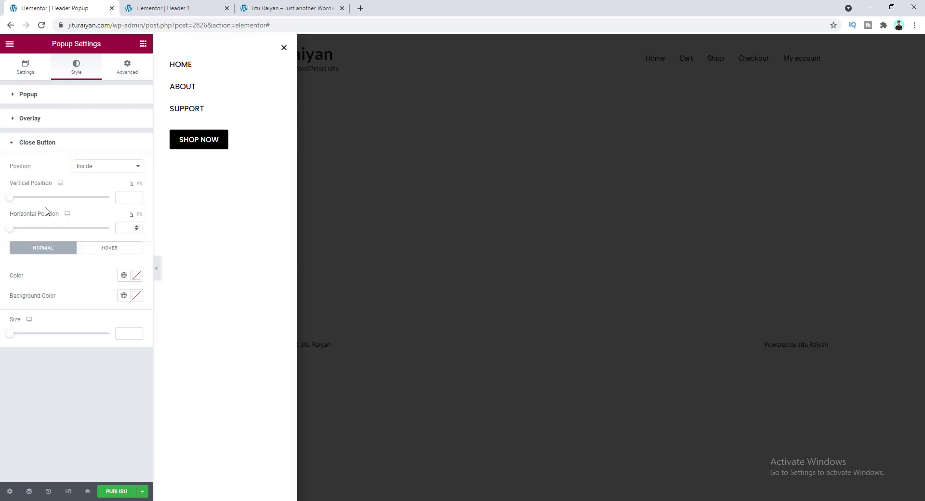
{"action": "left_click_drag", "start_coordinate": [9, 202], "coordinate": [16, 201]}
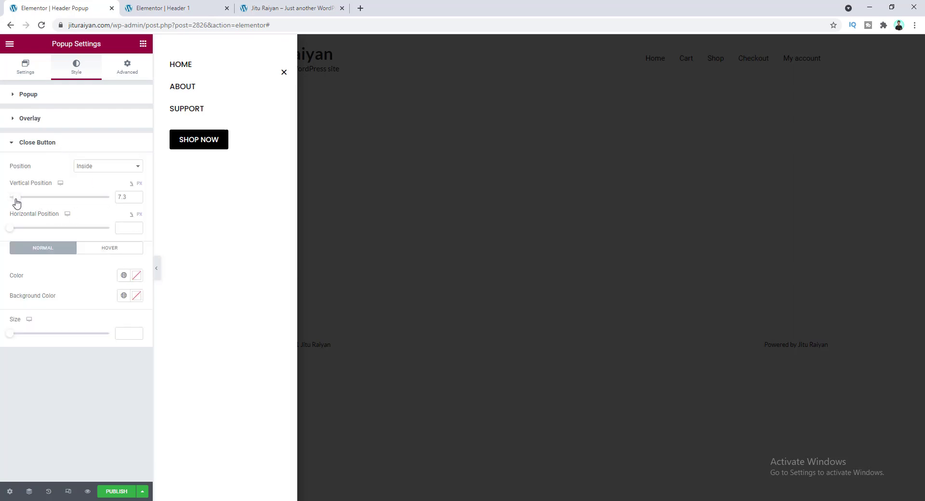
{"action": "left_click", "coordinate": [140, 184]}
{"action": "left_click_drag", "start_coordinate": [129, 198], "coordinate": [107, 198]}
{"action": "type", "text": "25"}
{"action": "left_click", "coordinate": [140, 215]}
{"action": "left_click", "coordinate": [128, 227]}
{"action": "type", "text": "25"}
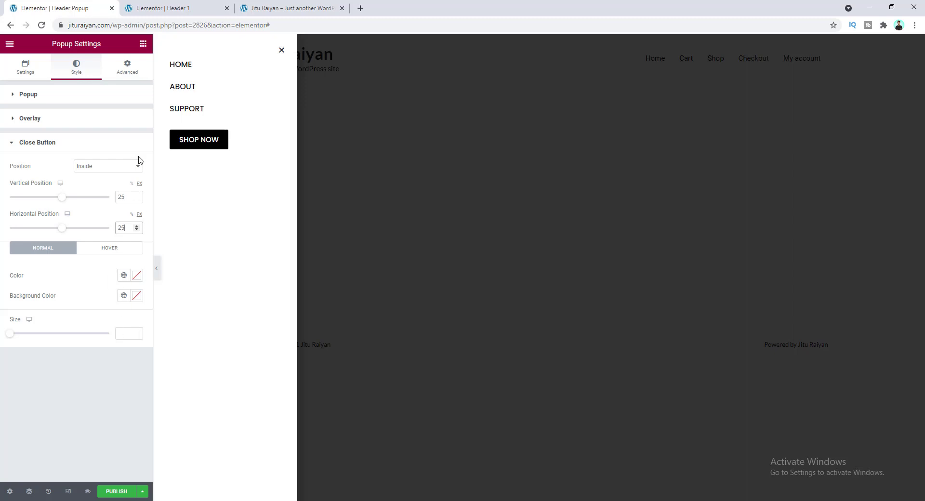
Set the popup close button's size to 18 and publish the popup without adding display conditions
{"action": "left_click", "coordinate": [125, 334]}
{"action": "type", "text": "18"}
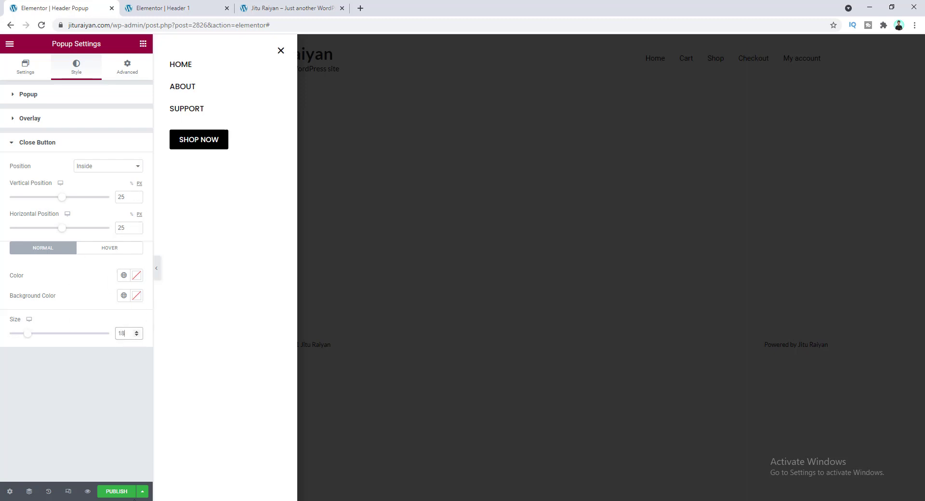
{"action": "left_click", "coordinate": [117, 492]}
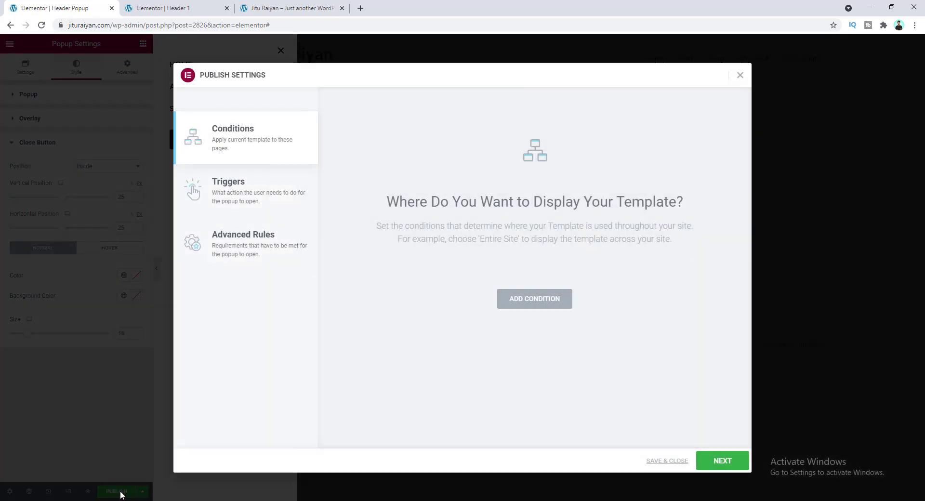
{"action": "left_click", "coordinate": [665, 461]}
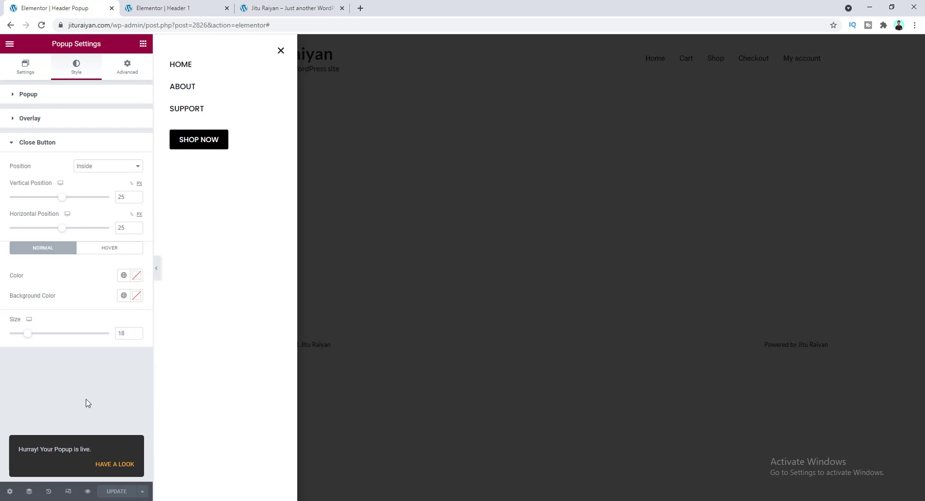
In the Header 1 template, set the mobile hamburger icon's link to the dynamic Popup action
{"action": "left_click", "coordinate": [154, 8]}
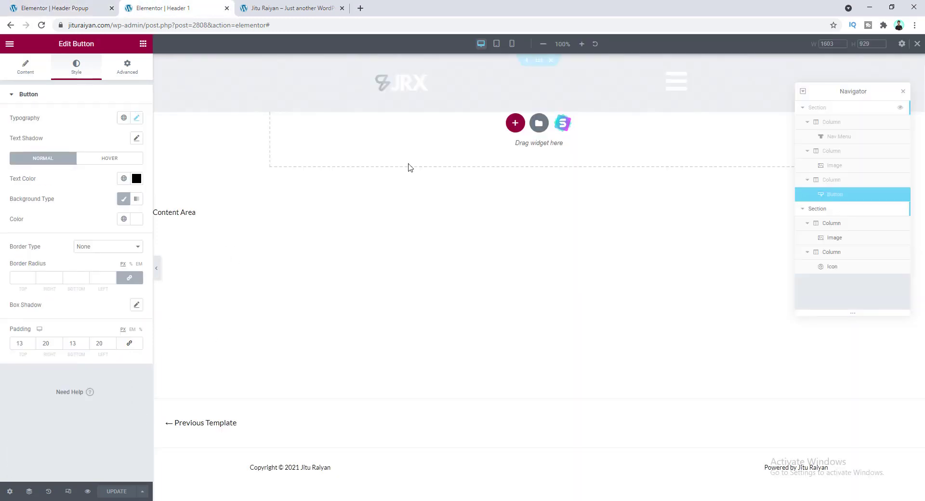
{"action": "left_click", "coordinate": [845, 269]}
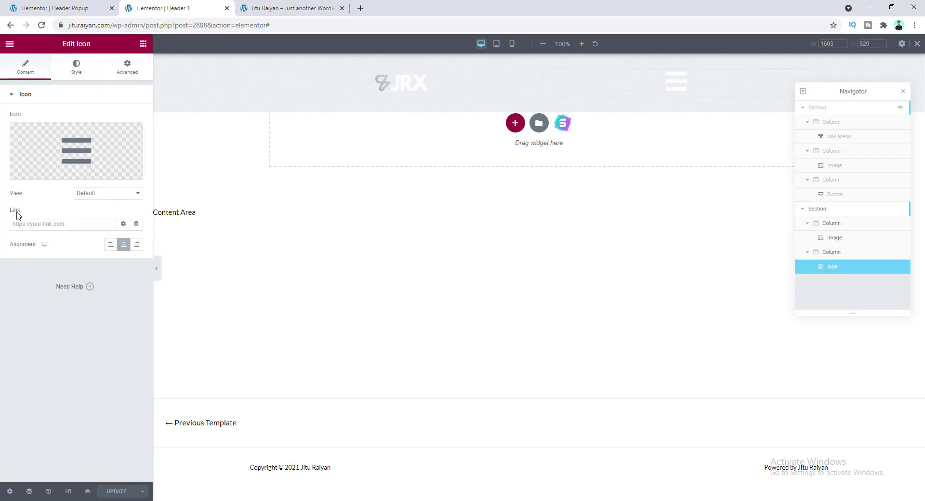
{"action": "left_click", "coordinate": [136, 226]}
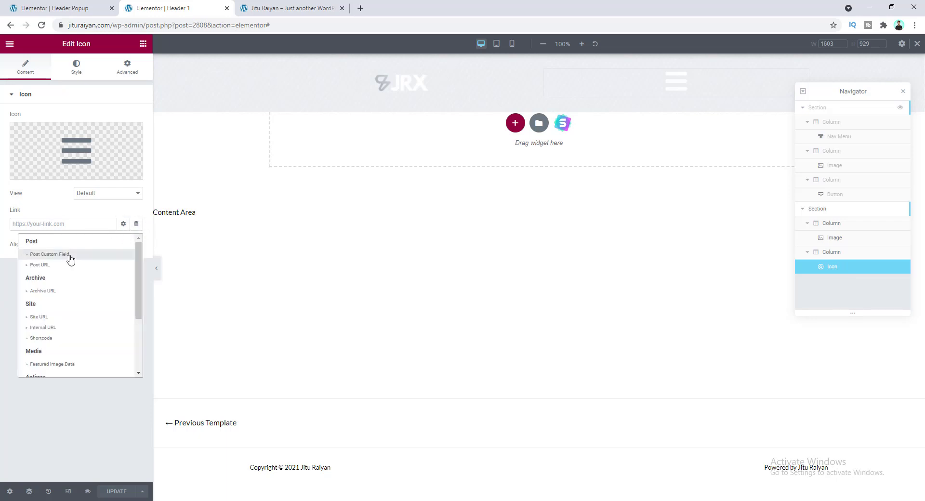
{"action": "scroll", "coordinate": [70, 259], "scroll_direction": "down", "scroll_amount": 2}
{"action": "scroll", "coordinate": [75, 294], "scroll_direction": "down", "scroll_amount": 2}
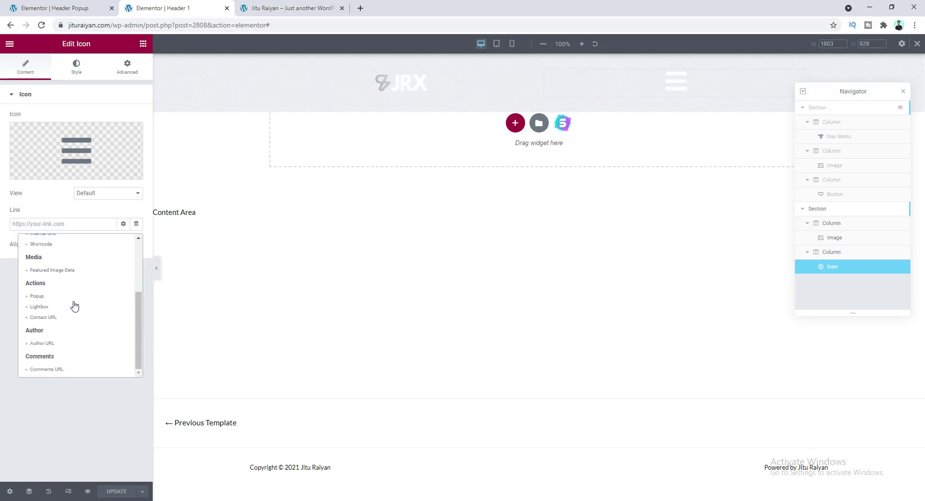
{"action": "left_click", "coordinate": [37, 296]}
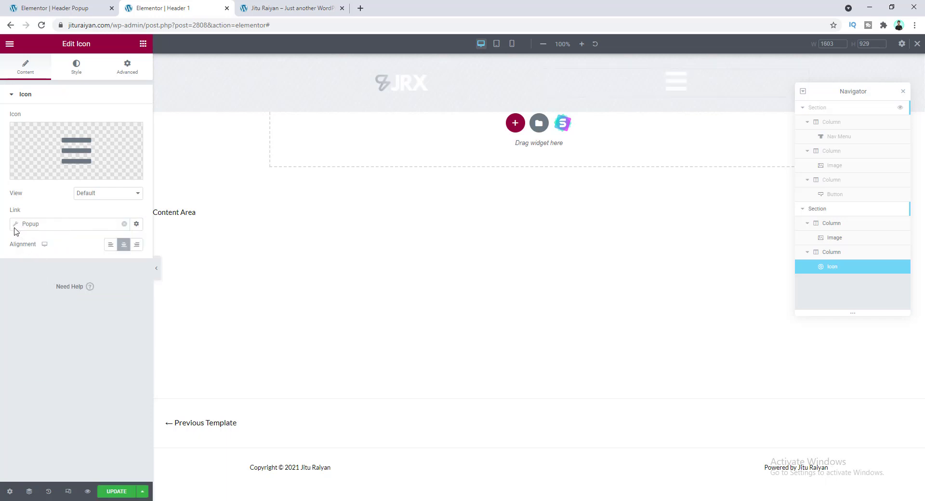
Set the hamburger icon's popup link to open the Header Popup template and update the header
{"action": "left_click", "coordinate": [16, 227]}
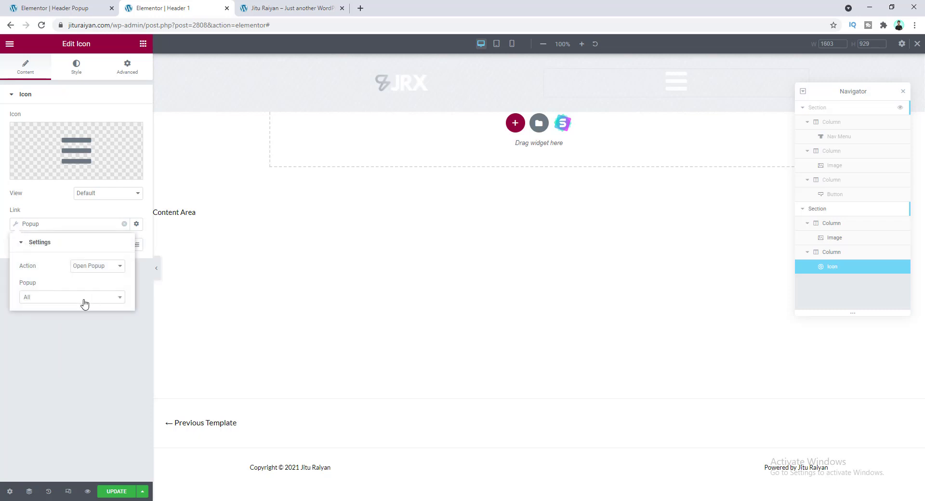
{"action": "left_click", "coordinate": [67, 303]}
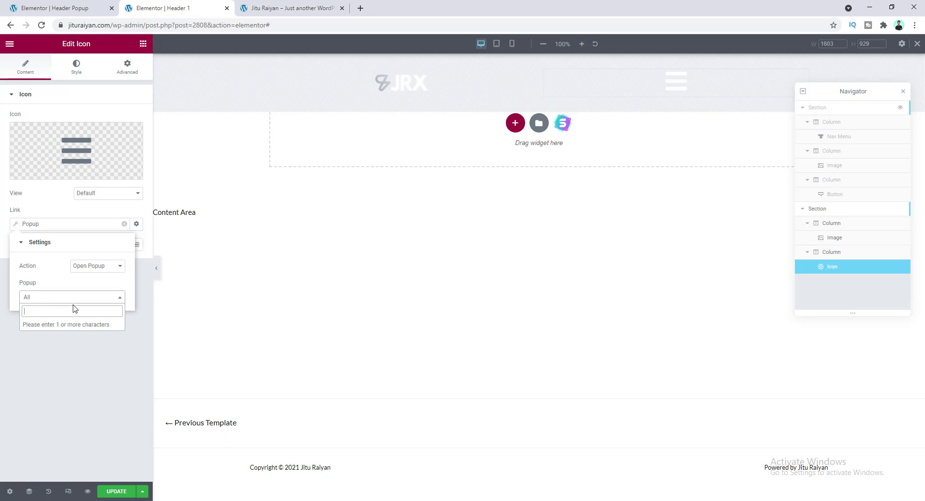
{"action": "type", "text": "Header"}
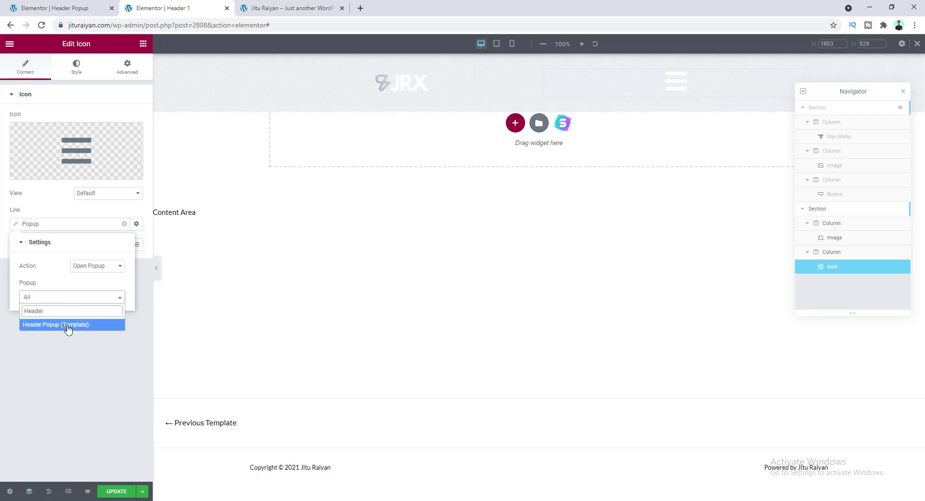
{"action": "left_click", "coordinate": [68, 329]}
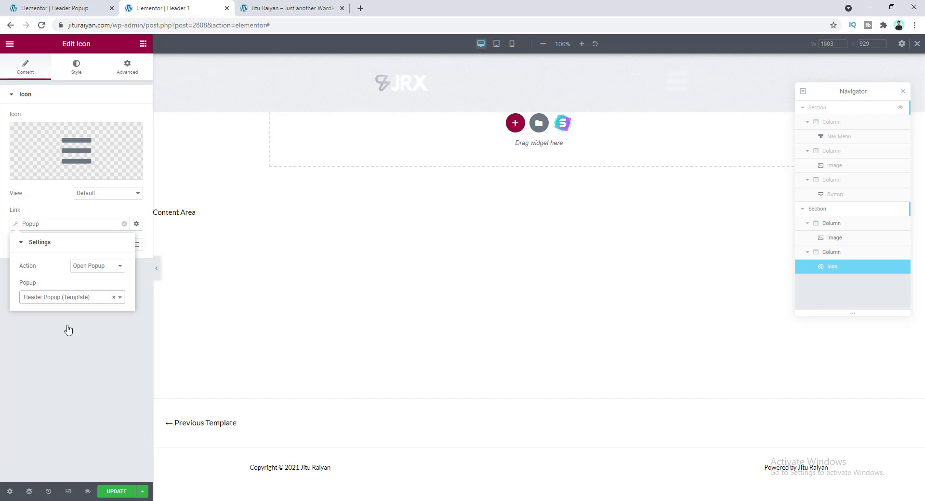
{"action": "left_click", "coordinate": [122, 492]}
Reload the live site in mobile view and test opening and closing the popup menu from the hamburger icon
{"action": "left_click", "coordinate": [287, 8]}
{"action": "left_click", "coordinate": [261, 24]}
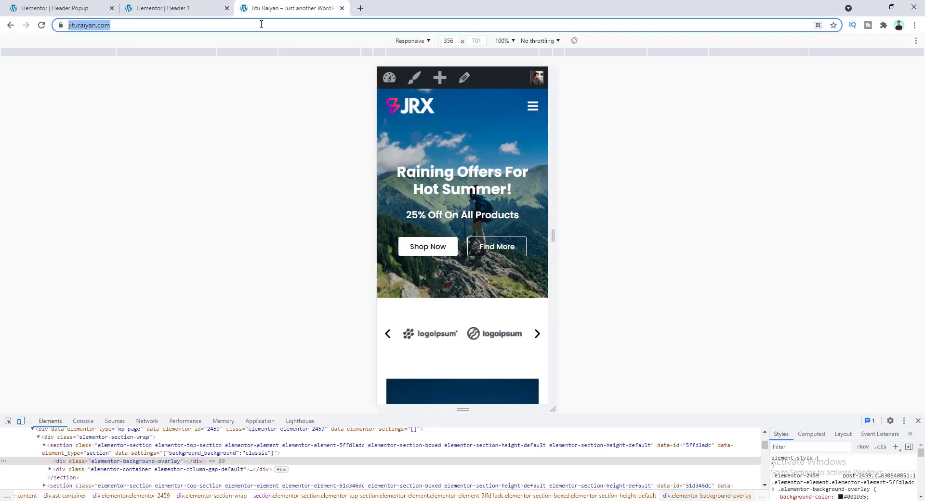
{"action": "key", "text": "Return"}
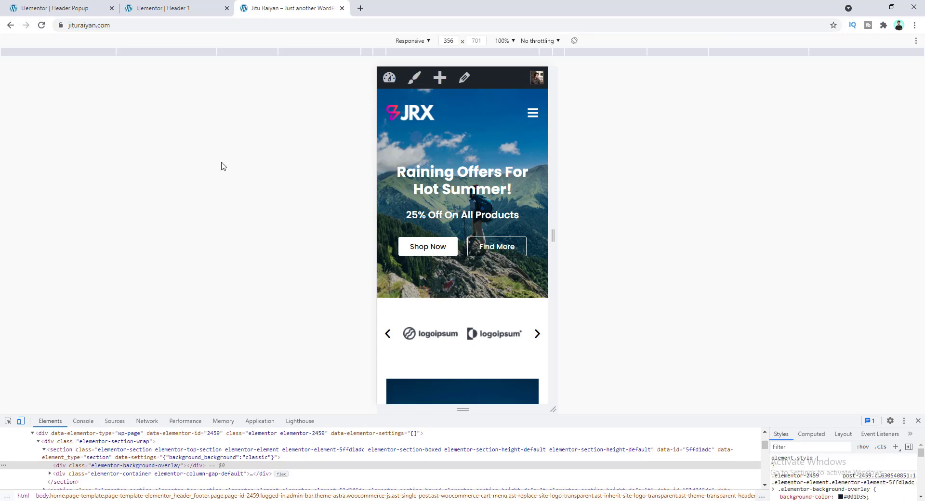
{"action": "left_click", "coordinate": [530, 113]}
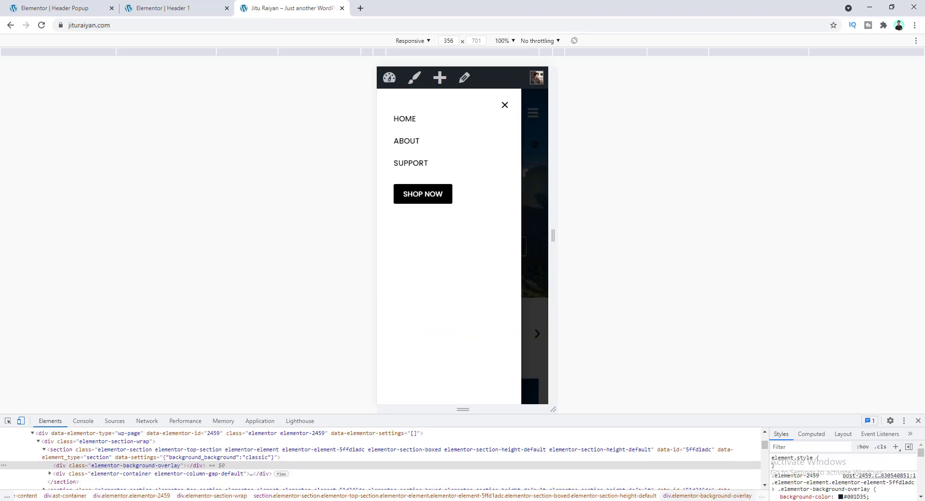
{"action": "left_click", "coordinate": [535, 144]}
{"action": "left_click", "coordinate": [532, 113]}
{"action": "left_click", "coordinate": [521, 129]}
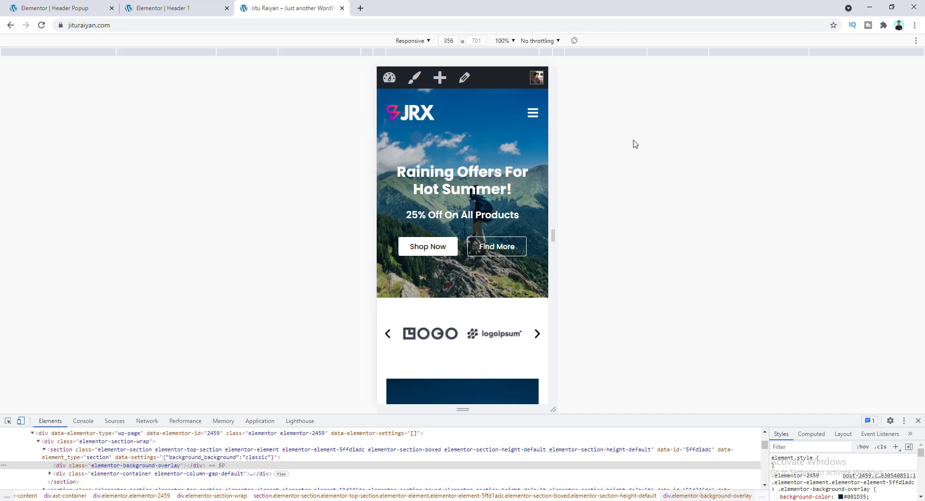
In the Header Popup template, set the popup's entrance animation to Slide In Left
{"action": "left_click", "coordinate": [38, 8]}
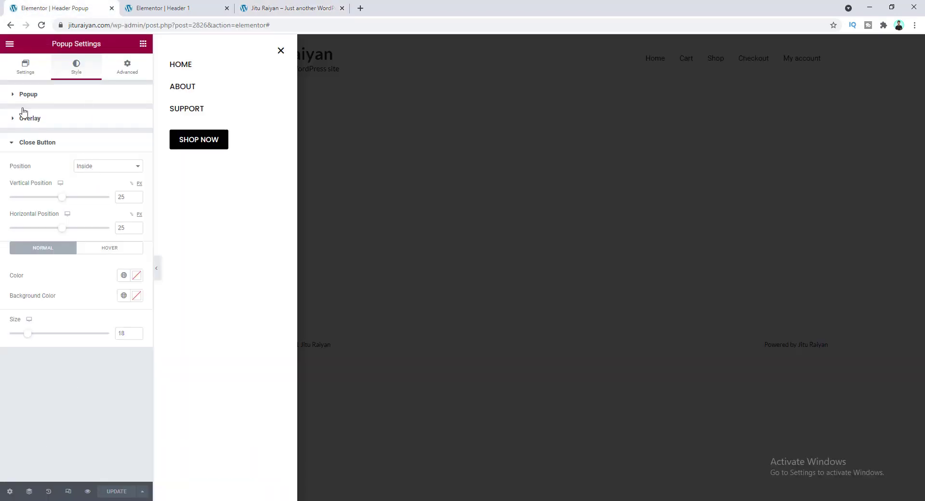
{"action": "left_click", "coordinate": [25, 70]}
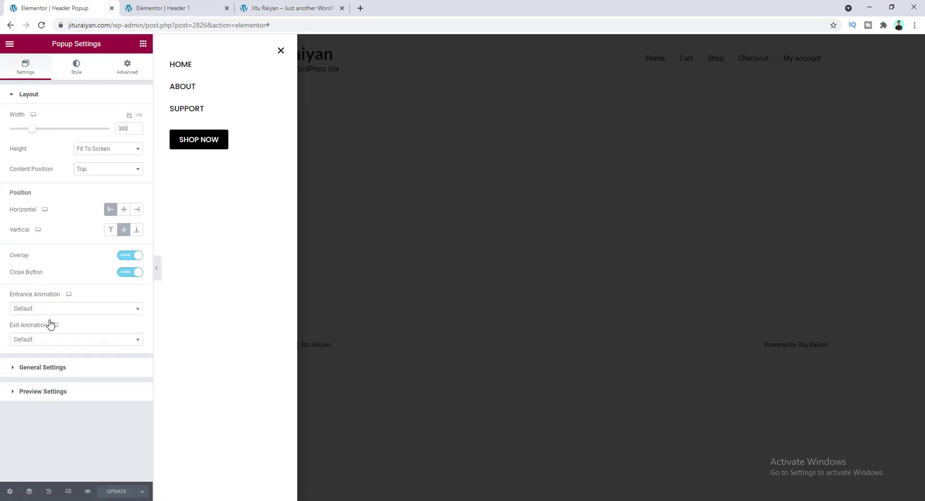
{"action": "left_click", "coordinate": [52, 312]}
{"action": "scroll", "coordinate": [72, 357], "scroll_direction": "down", "scroll_amount": 5}
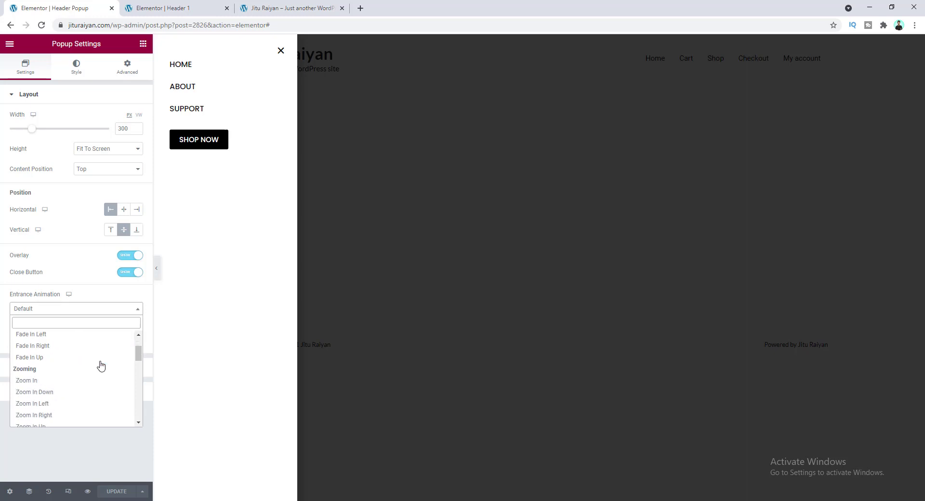
{"action": "scroll", "coordinate": [48, 342], "scroll_direction": "down", "scroll_amount": 1}
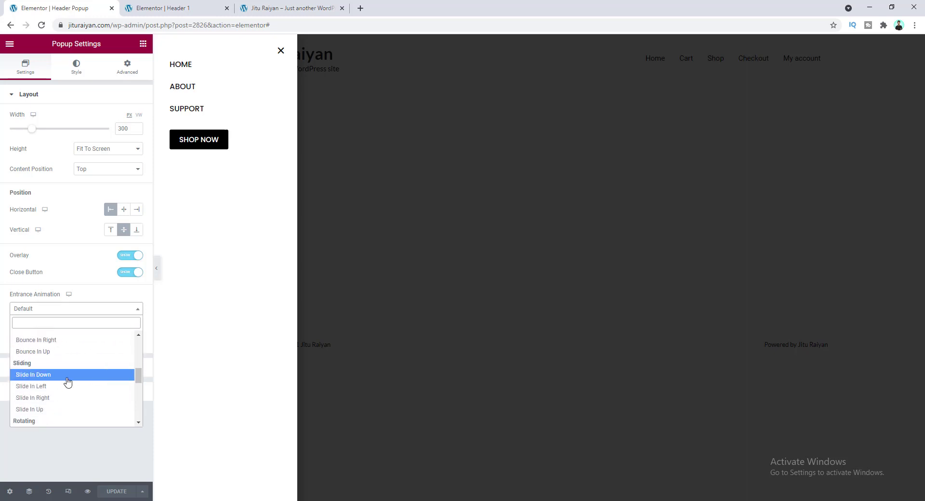
{"action": "left_click", "coordinate": [29, 387]}
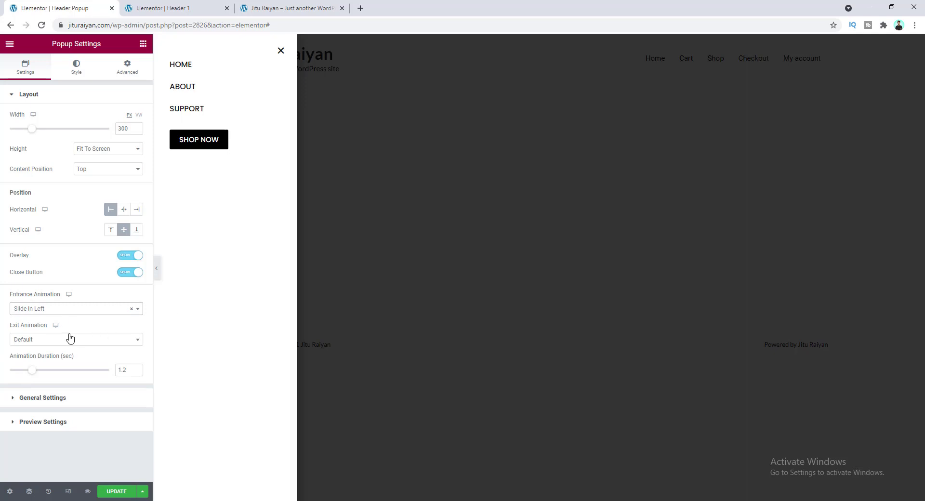
Set the popup's exit animation to Slide Out Left and the animation duration to 0.3 seconds
{"action": "left_click", "coordinate": [45, 341]}
{"action": "scroll", "coordinate": [66, 392], "scroll_direction": "down", "scroll_amount": 3}
{"action": "scroll", "coordinate": [66, 396], "scroll_direction": "down", "scroll_amount": 5}
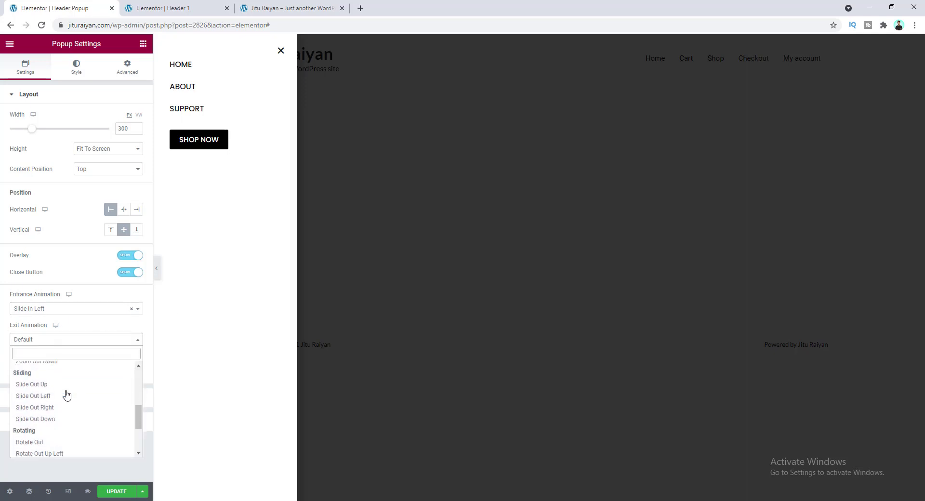
{"action": "scroll", "coordinate": [80, 412], "scroll_direction": "up", "scroll_amount": 5}
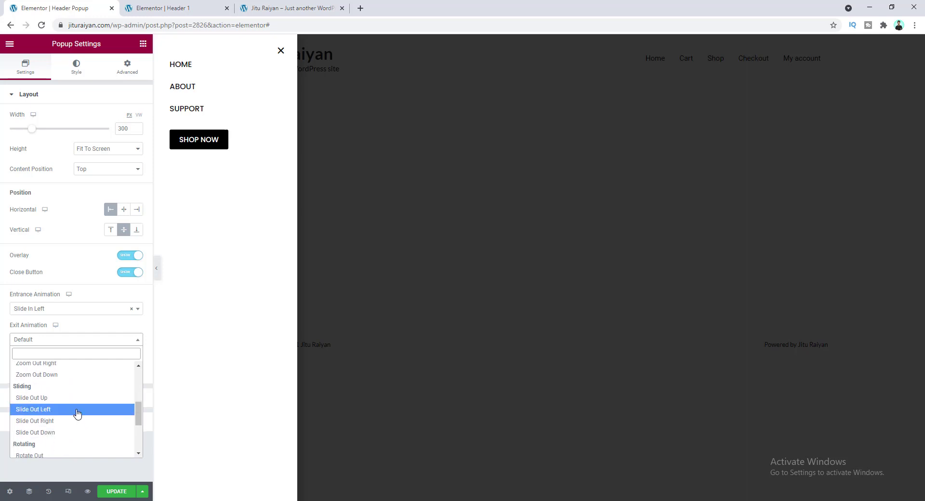
{"action": "left_click", "coordinate": [78, 409]}
{"action": "left_click_drag", "start_coordinate": [126, 370], "coordinate": [115, 375]}
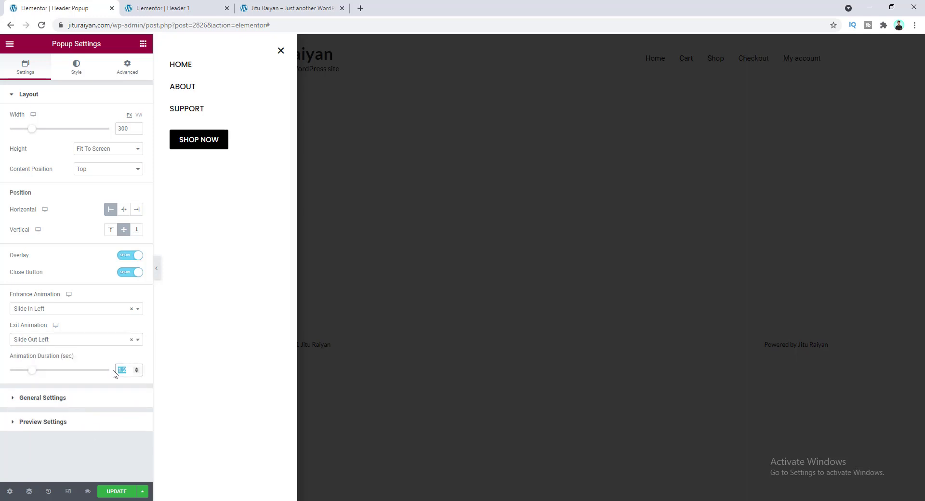
{"action": "type", "text": "0.3"}
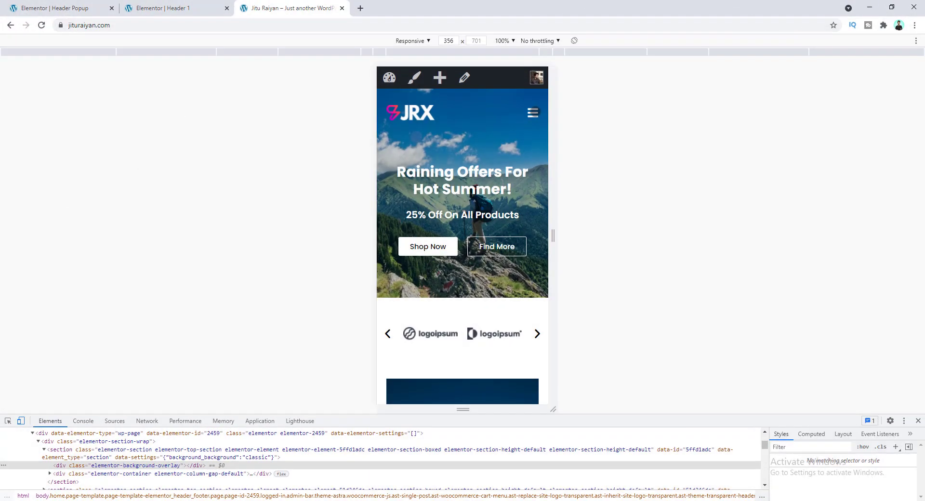
Test the popup menu's slide animation on the live mobile view, and return to the desktop view with the developer tools closed
{"action": "left_click", "coordinate": [533, 112]}
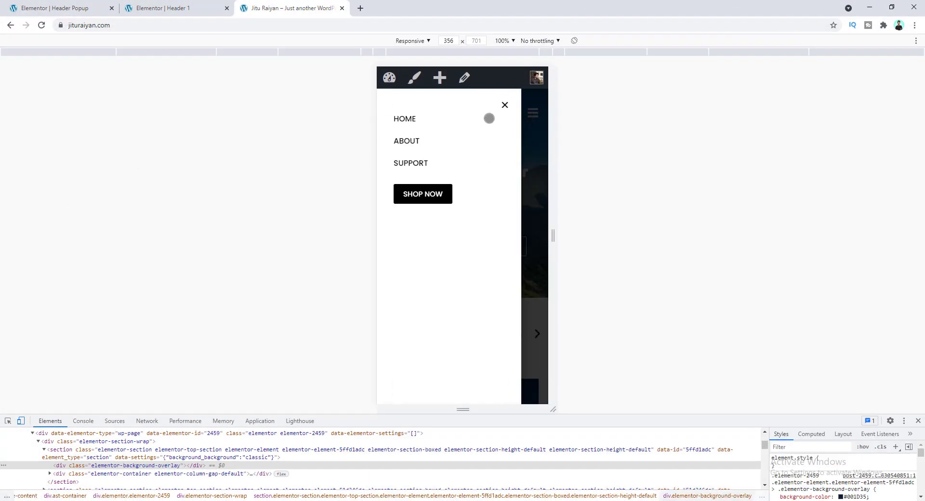
{"action": "left_click", "coordinate": [504, 103]}
{"action": "left_click", "coordinate": [532, 114]}
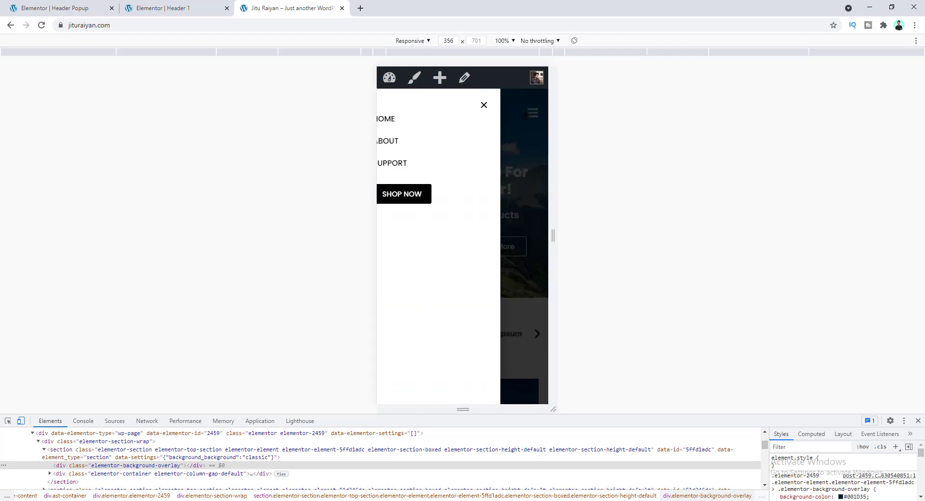
{"action": "left_click", "coordinate": [506, 109]}
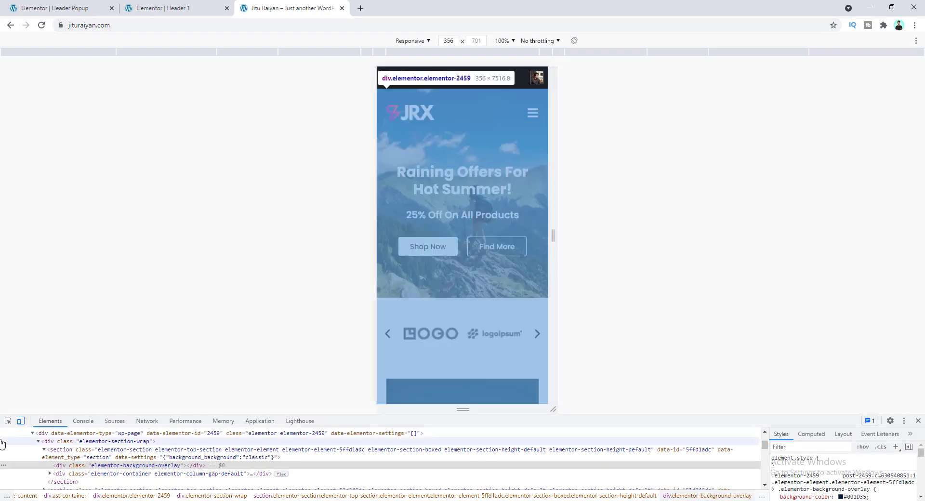
{"action": "left_click", "coordinate": [20, 424]}
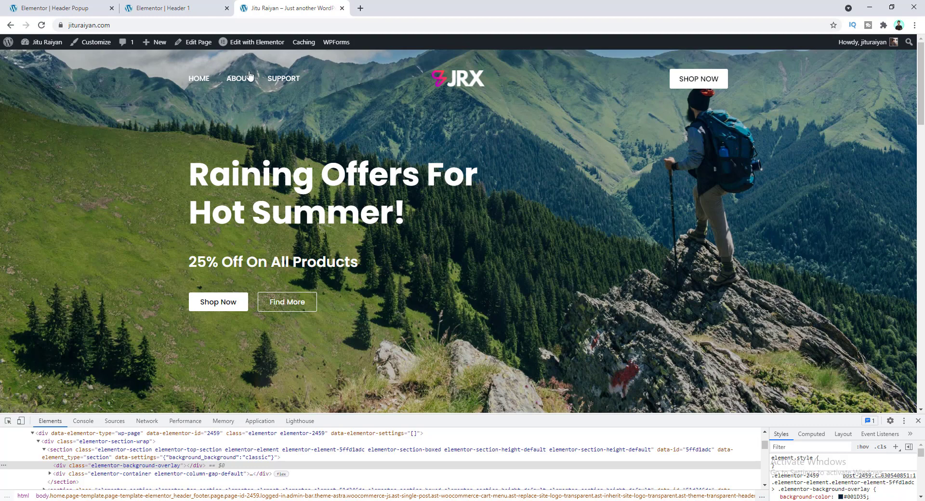
{"action": "left_click", "coordinate": [918, 421]}
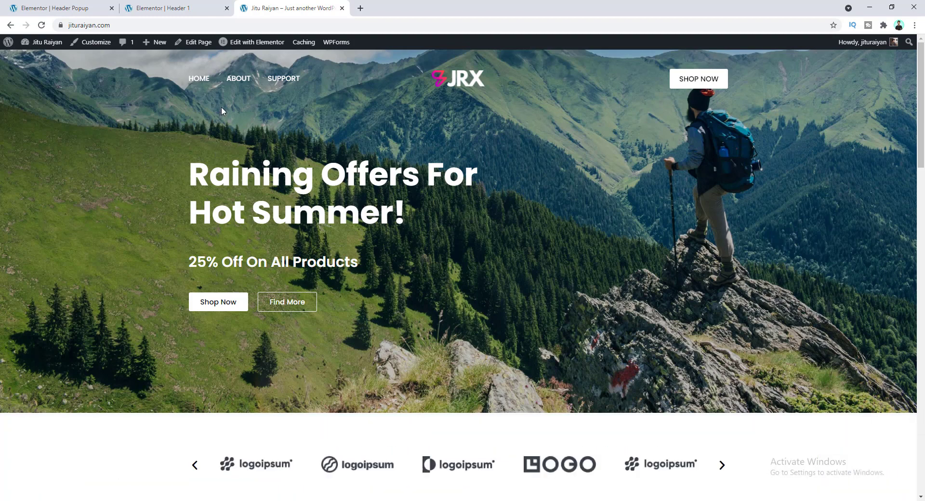
{"action": "key", "text": "Print"}
{"action": "left_click_drag", "start_coordinate": [219, 105], "coordinate": [495, 311]}
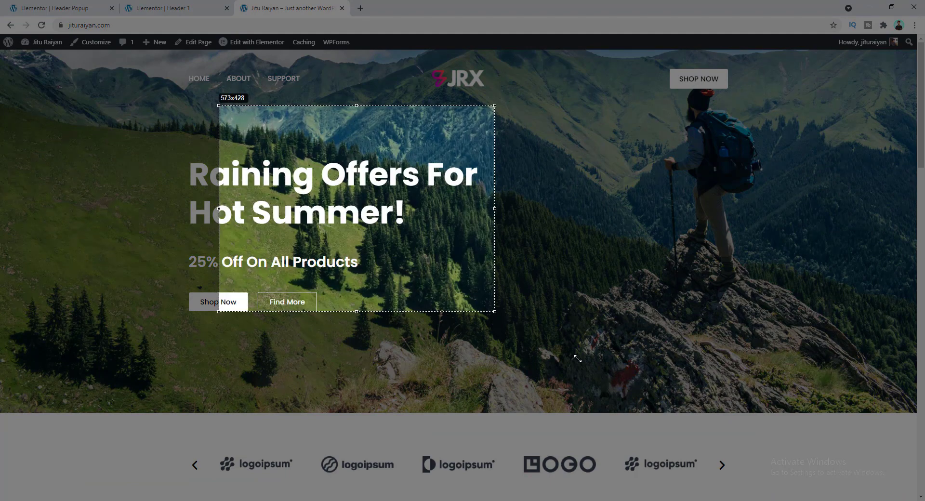
{"action": "left_click_drag", "start_coordinate": [578, 359], "coordinate": [866, 470]}
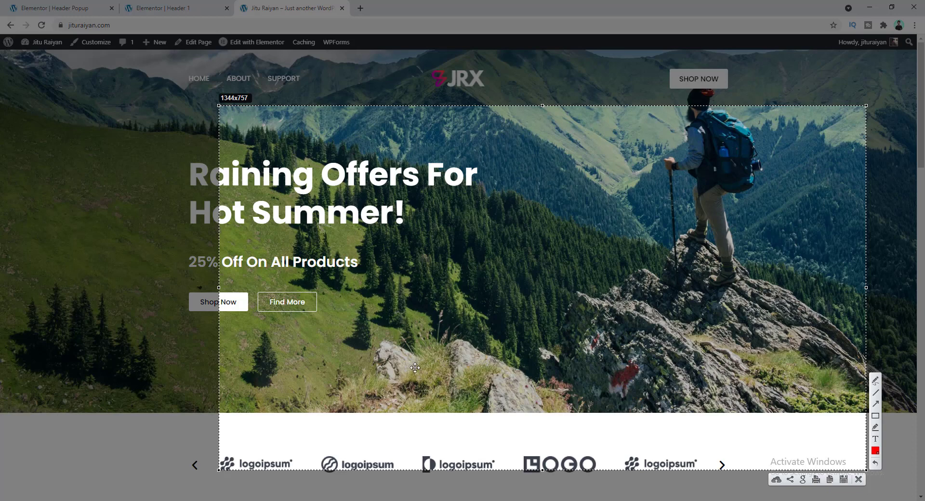
{"action": "left_click_drag", "start_coordinate": [415, 368], "coordinate": [394, 313]}
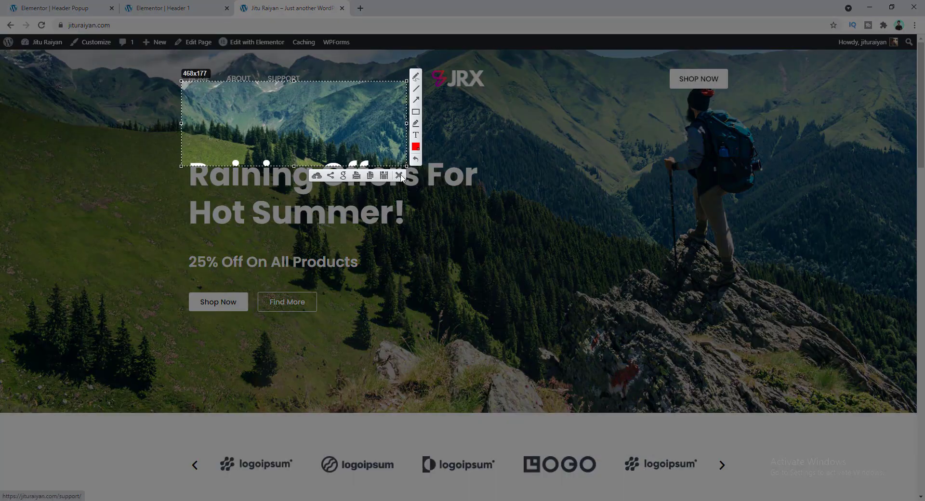
{"action": "key", "text": "Escape"}
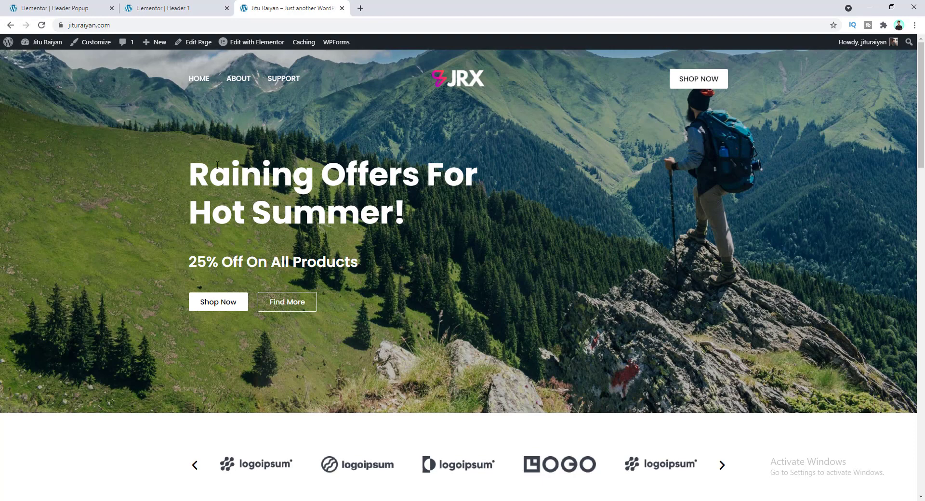
{"action": "key", "text": "Print"}
{"action": "left_click_drag", "start_coordinate": [172, 79], "coordinate": [456, 167]}
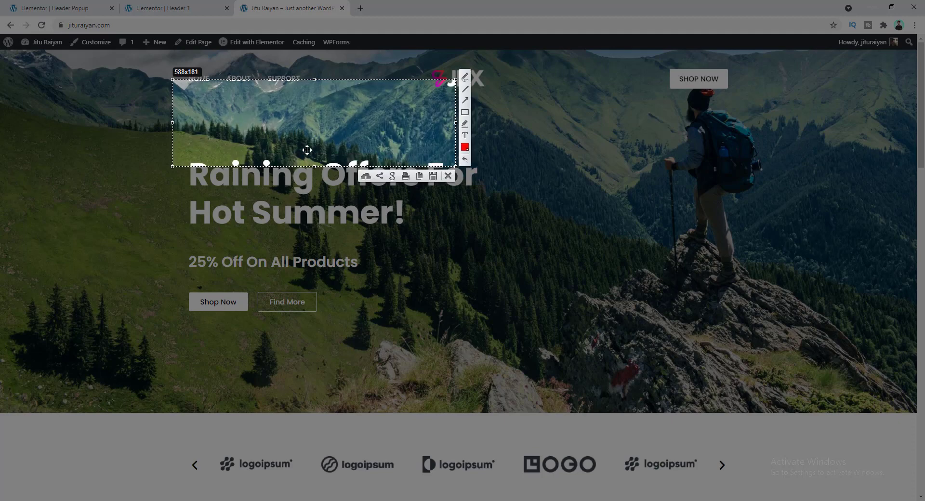
{"action": "left_click", "coordinate": [448, 176]}
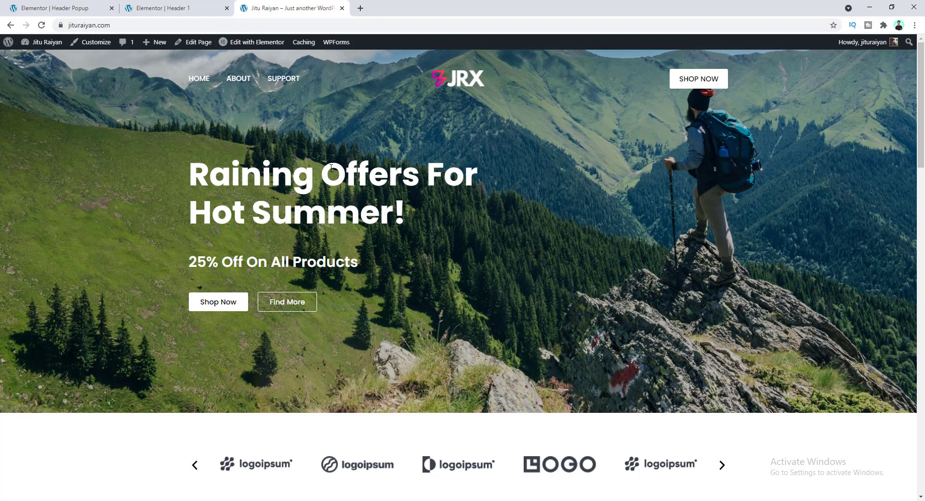
Open the home page for editing with Elementor in a new browser tab
{"action": "right_click", "coordinate": [251, 42]}
{"action": "left_click", "coordinate": [267, 49]}
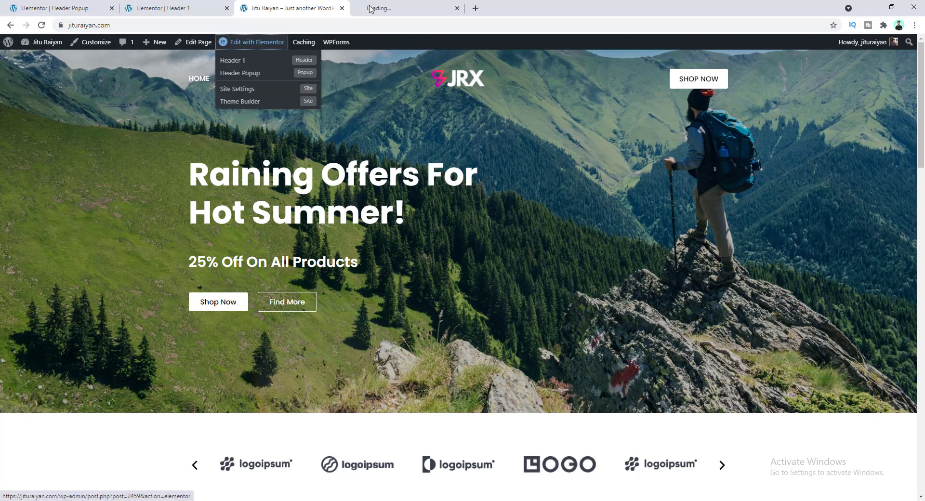
{"action": "left_click", "coordinate": [377, 7]}
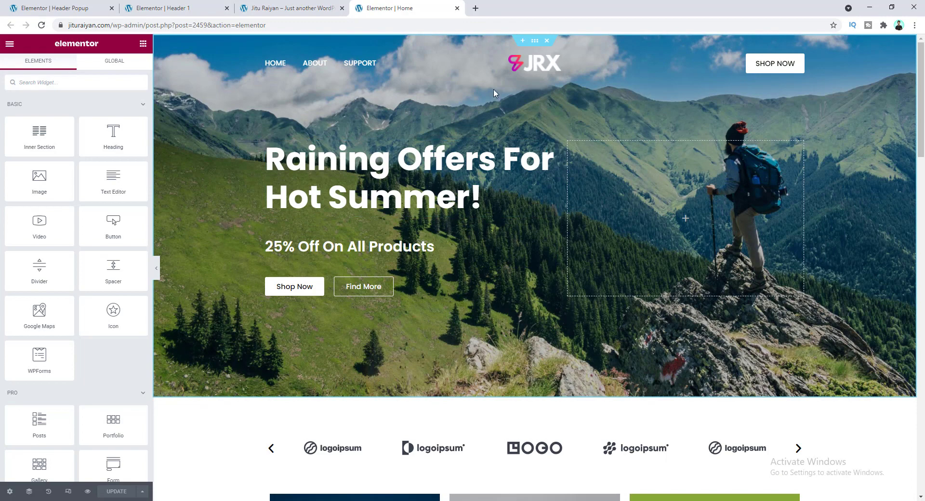
Set the top padding of the home page's hero section to 250 px
{"action": "right_click", "coordinate": [237, 105]}
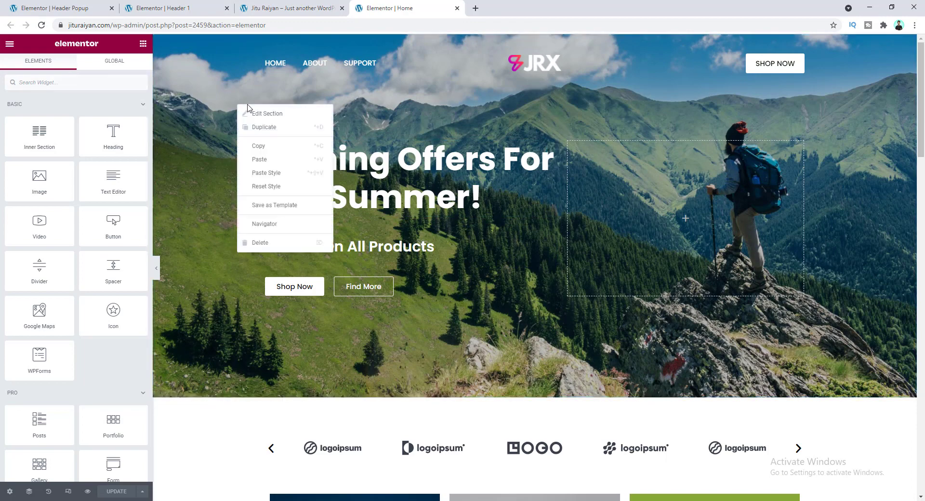
{"action": "left_click", "coordinate": [256, 114]}
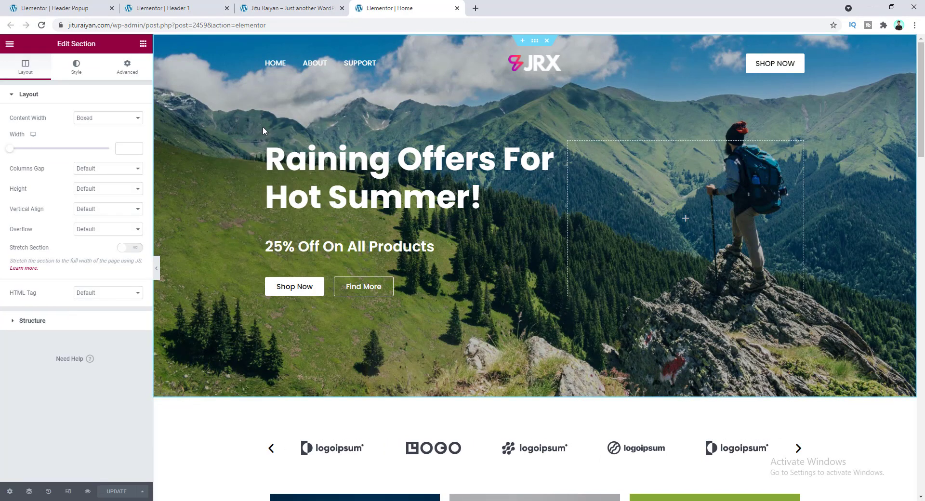
{"action": "left_click", "coordinate": [128, 72]}
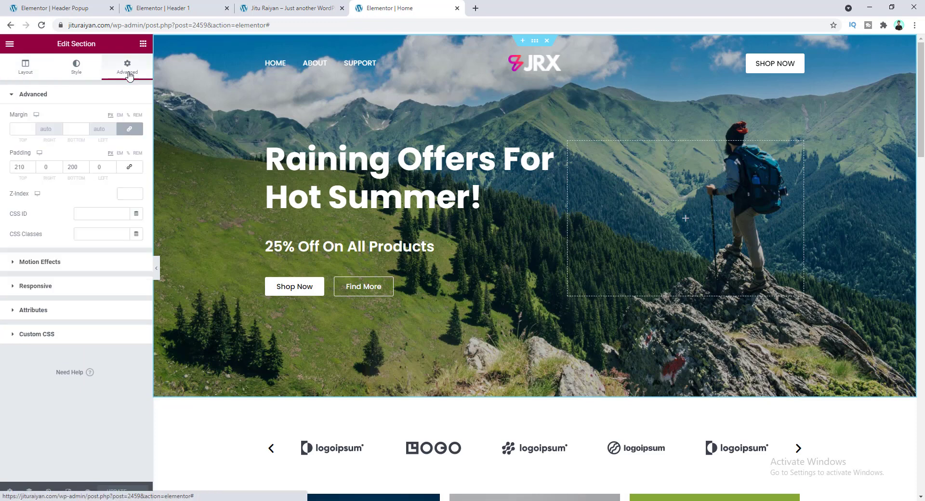
{"action": "left_click", "coordinate": [21, 167]}
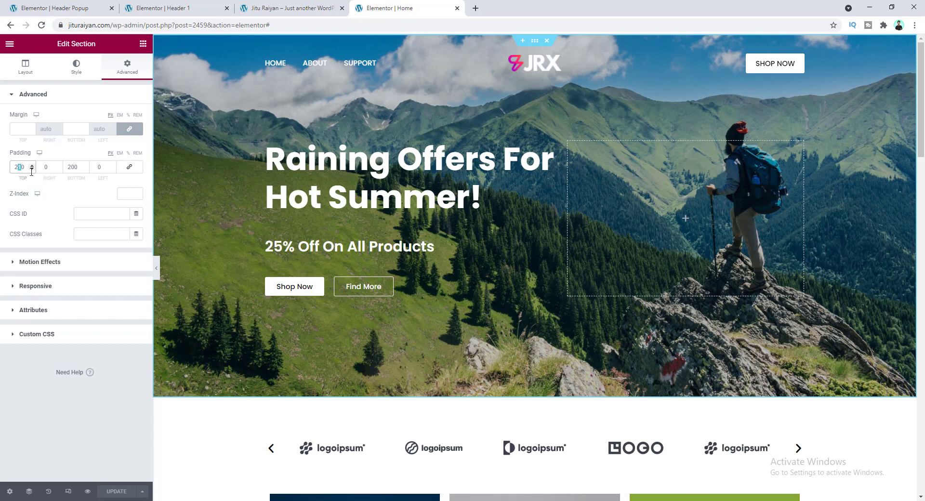
{"action": "type", "text": "5"}
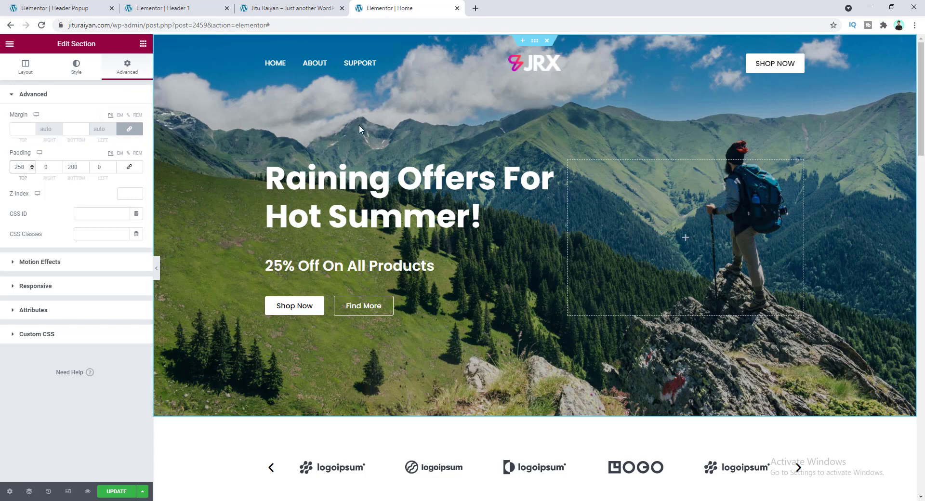
Change the hero section's background overlay to a gradient and raise the overlay opacity to 1
{"action": "left_click", "coordinate": [76, 69]}
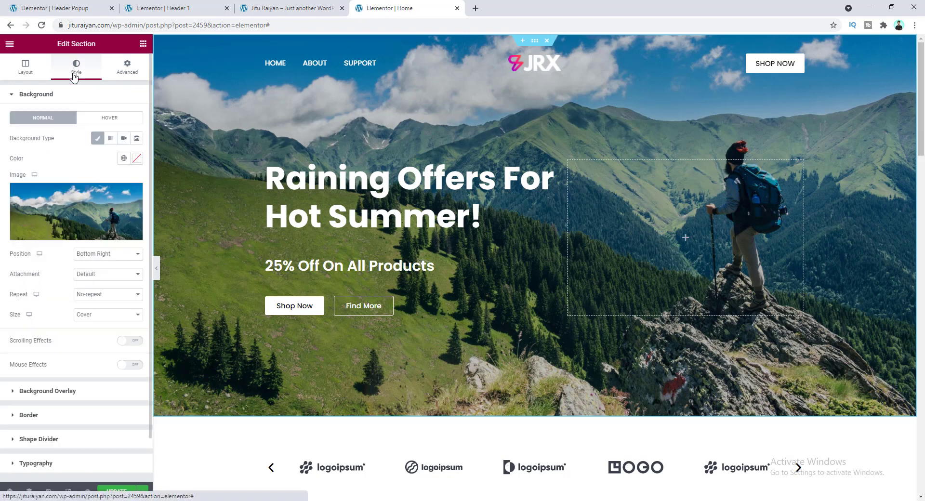
{"action": "left_click", "coordinate": [67, 391]}
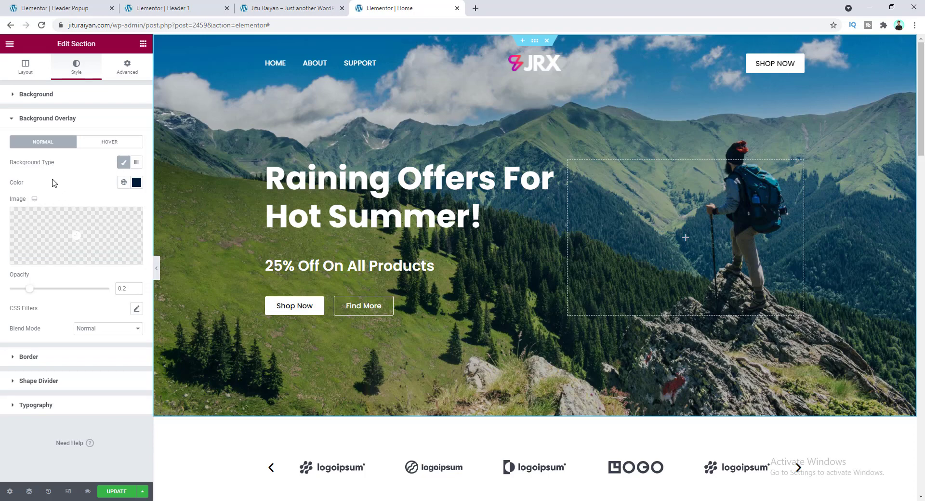
{"action": "left_click", "coordinate": [137, 163]}
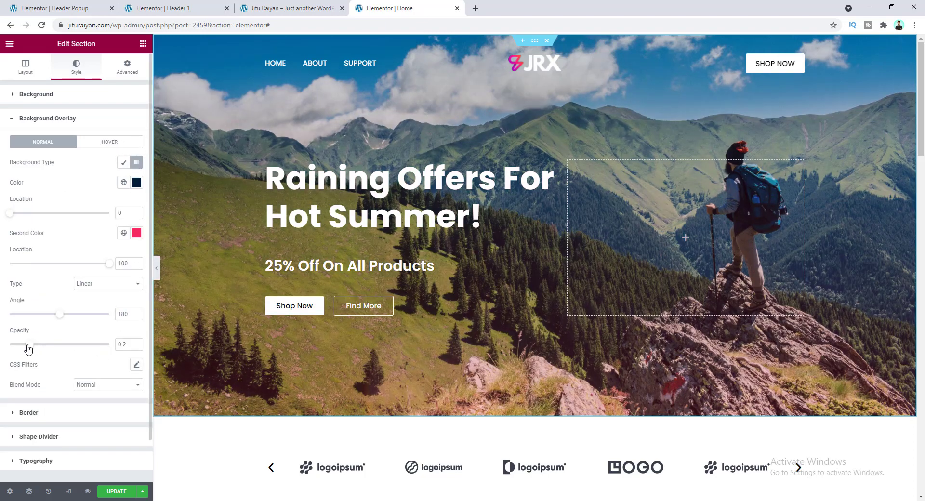
{"action": "left_click_drag", "start_coordinate": [31, 346], "coordinate": [123, 347]}
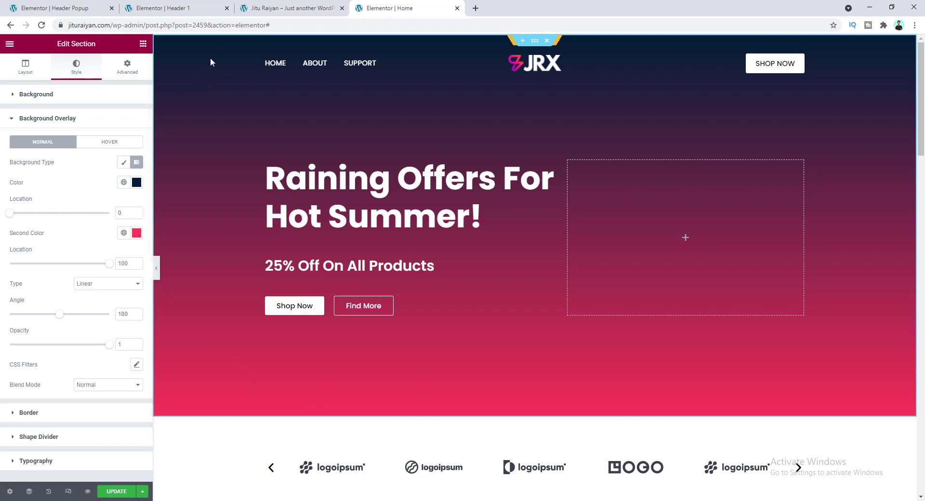
Make the overlay gradient's first color semi-transparent at #001D3582 and copy its color code
{"action": "left_click", "coordinate": [136, 182]}
{"action": "left_click_drag", "start_coordinate": [136, 316], "coordinate": [83, 317]}
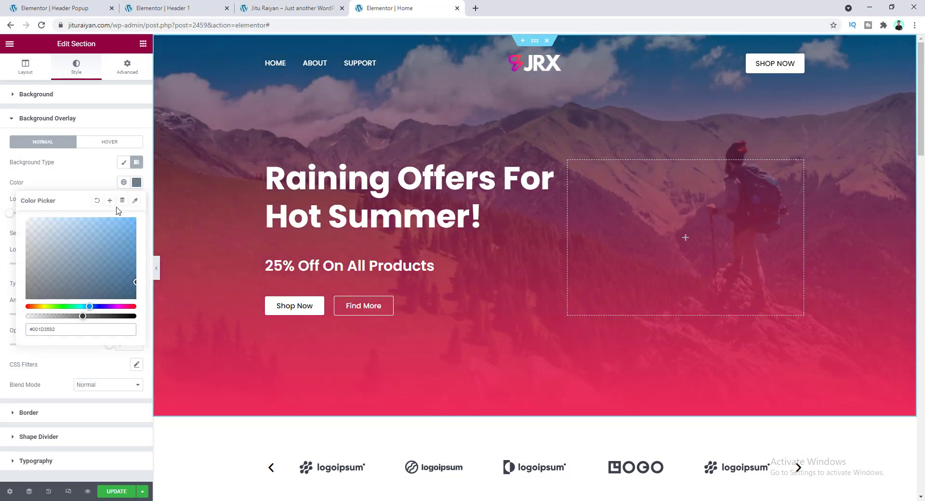
{"action": "left_click", "coordinate": [138, 183]}
{"action": "left_click", "coordinate": [138, 183]}
{"action": "key", "text": "ctrl+c"}
{"action": "left_click", "coordinate": [93, 176]}
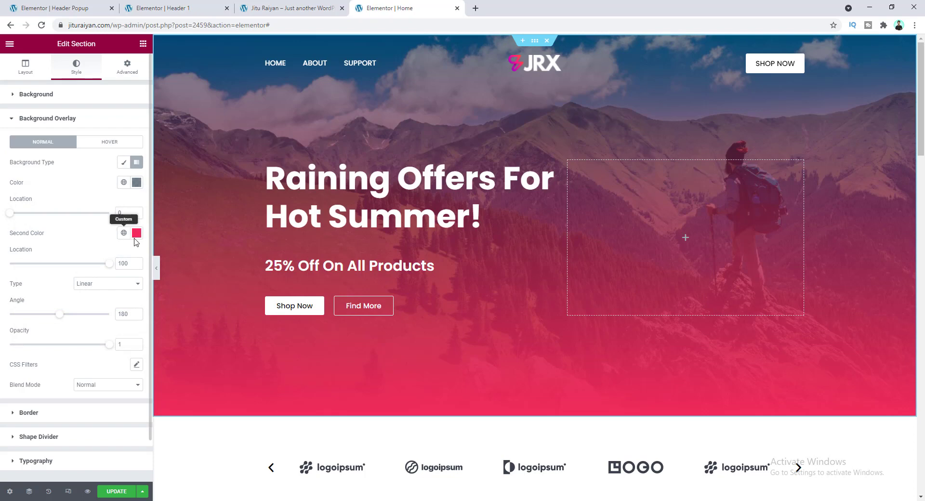
Paste the copied code as the gradient's second color, lower its transparency value to #001D352E, and update the page
{"action": "left_click", "coordinate": [137, 233]}
{"action": "key", "text": "ctrl+v"}
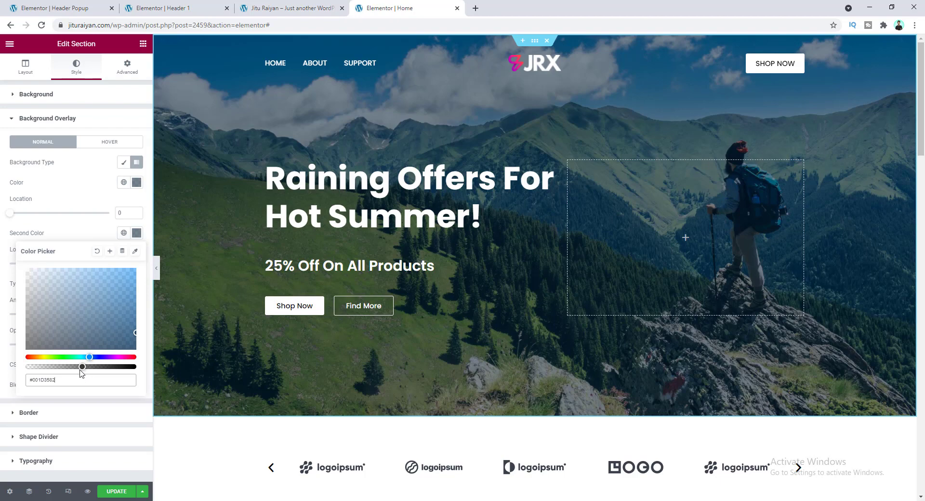
{"action": "left_click_drag", "start_coordinate": [82, 366], "coordinate": [46, 366]}
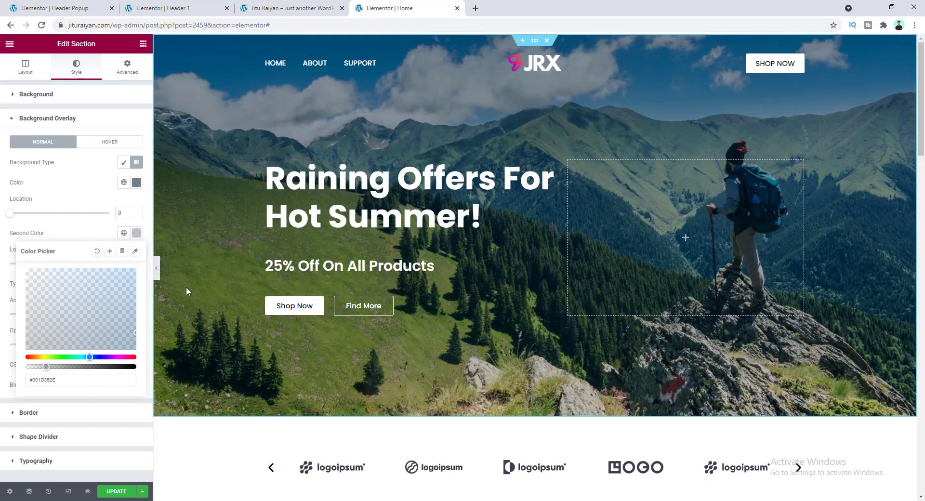
{"action": "left_click", "coordinate": [233, 228]}
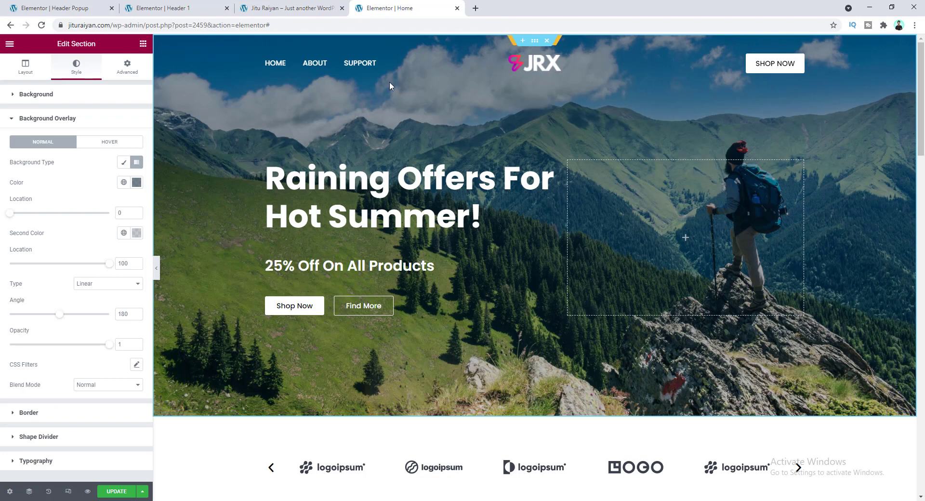
{"action": "left_click", "coordinate": [118, 491]}
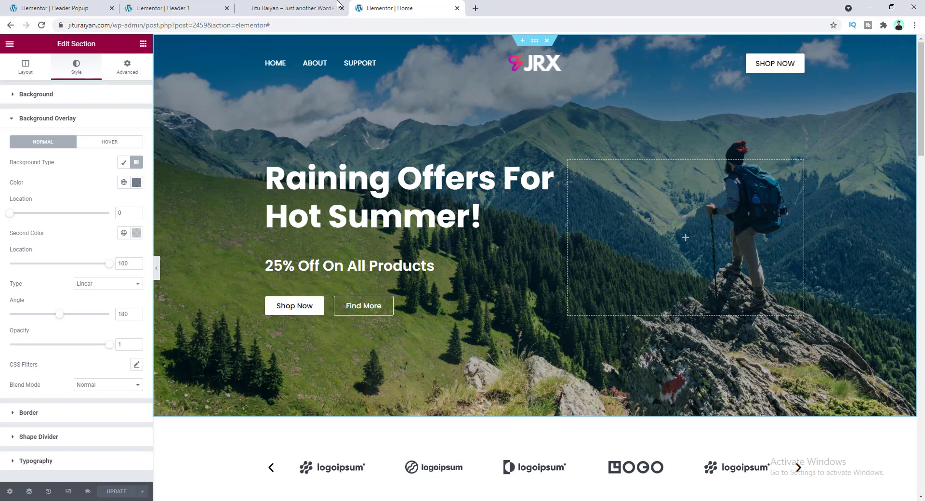
Inspect the live home page in a mobile view about 406 px wide and open the hamburger menu
{"action": "left_click", "coordinate": [319, 6]}
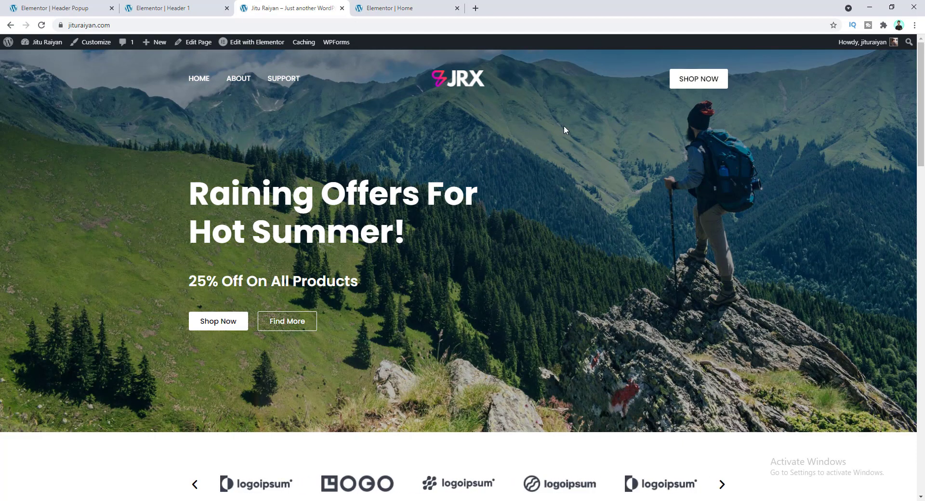
{"action": "right_click", "coordinate": [128, 127]}
{"action": "left_click", "coordinate": [200, 257]}
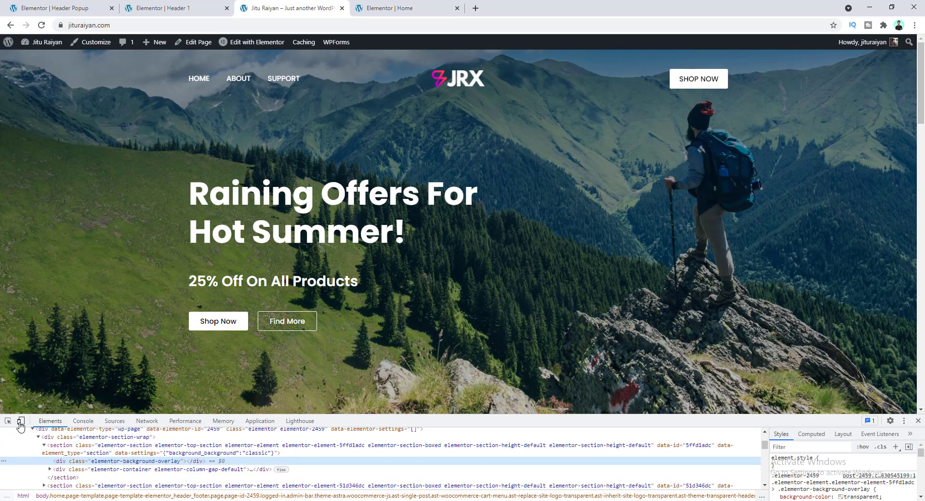
{"action": "left_click", "coordinate": [20, 423]}
{"action": "mouse_move", "coordinate": [584, 248]}
{"action": "left_mouse_down"}
{"action": "mouse_move", "coordinate": [774, 250]}
{"action": "mouse_move", "coordinate": [566, 251]}
{"action": "left_mouse_up"}
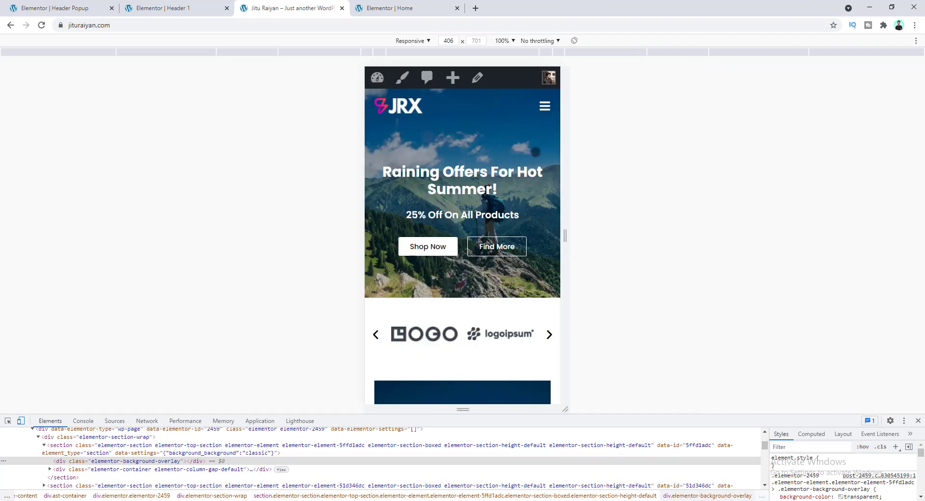
{"action": "left_click", "coordinate": [545, 105]}
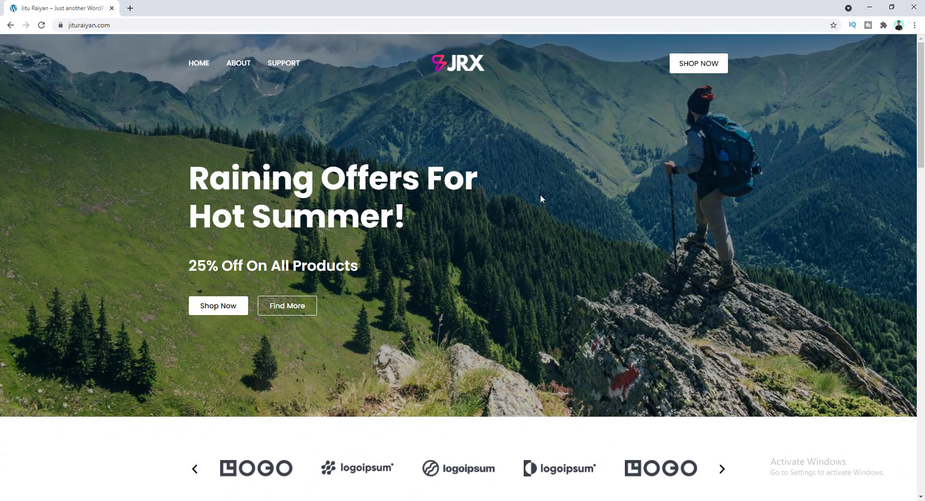
Scroll through the live desktop home page to check the sticky header's shrinking and glass blur effect
{"action": "scroll", "coordinate": [464, 122], "scroll_direction": "down", "scroll_amount": 5}
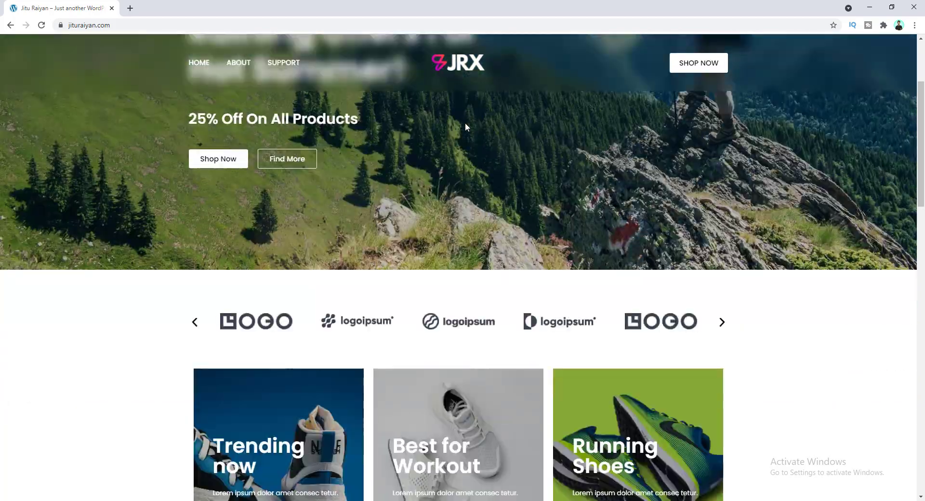
{"action": "scroll", "coordinate": [465, 123], "scroll_direction": "up", "scroll_amount": 5}
{"action": "scroll", "coordinate": [465, 122], "scroll_direction": "down", "scroll_amount": 6}
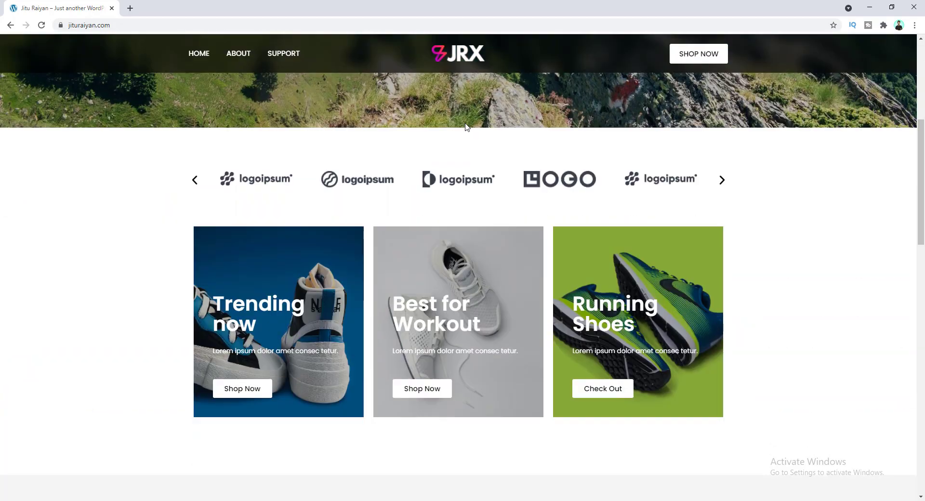
{"action": "scroll", "coordinate": [464, 122], "scroll_direction": "up", "scroll_amount": 4}
{"action": "scroll", "coordinate": [466, 127], "scroll_direction": "up", "scroll_amount": 2}
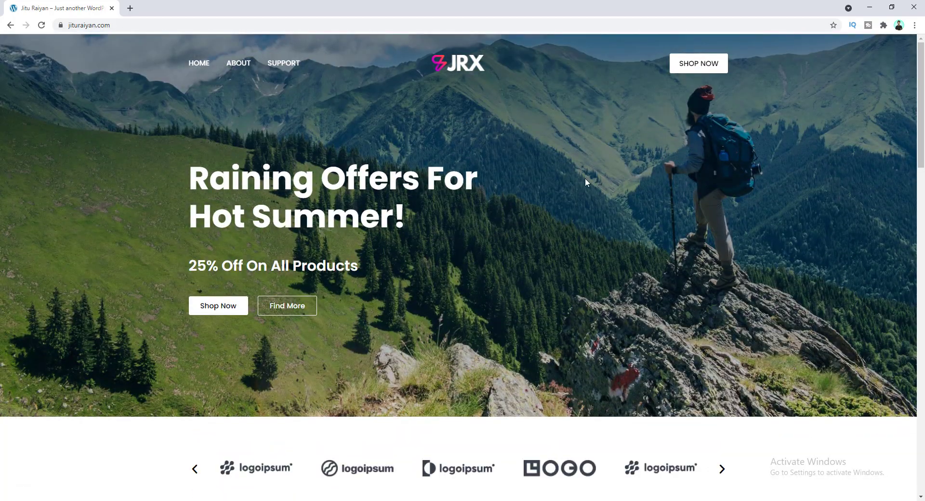